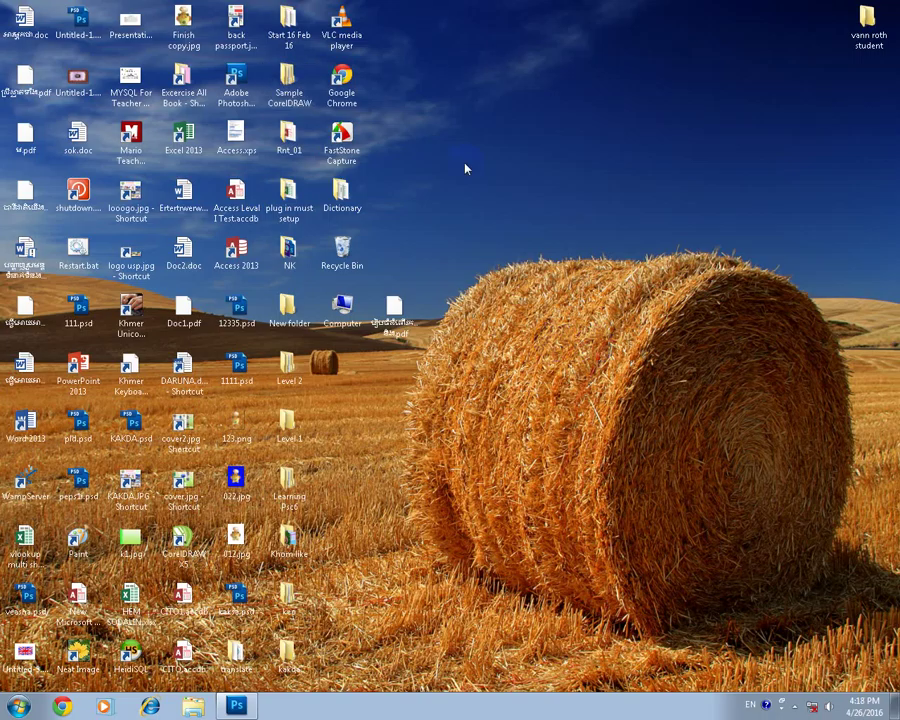
# Create a blank Untitled-1 document using the Pepsi.jpg size preset
pyautogui.click(797, 705)
pyautogui.click(443, 456)
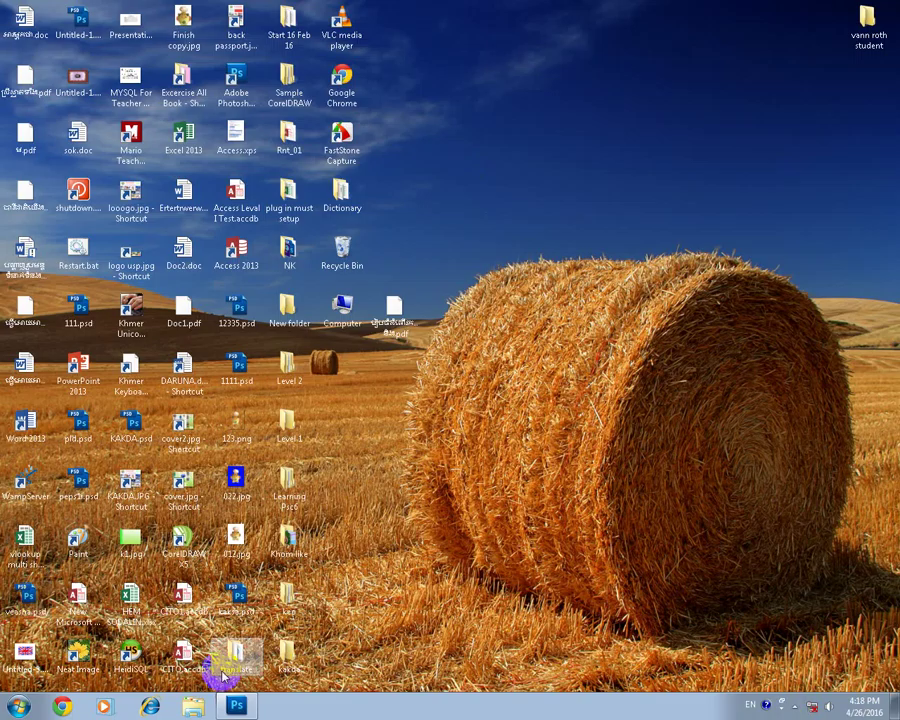
pyautogui.click(236, 705)
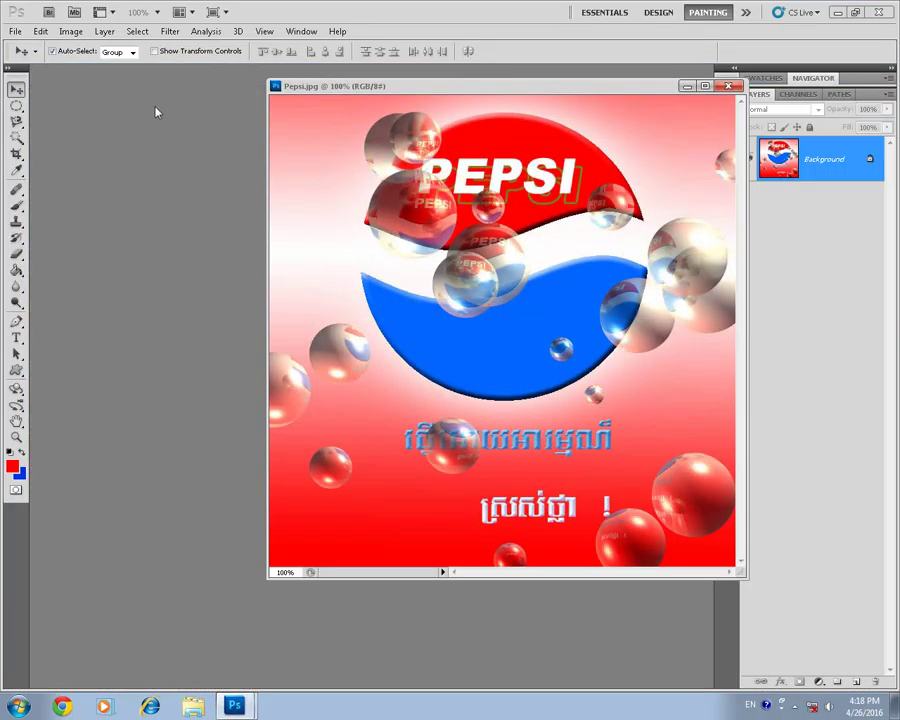
pyautogui.click(15, 31)
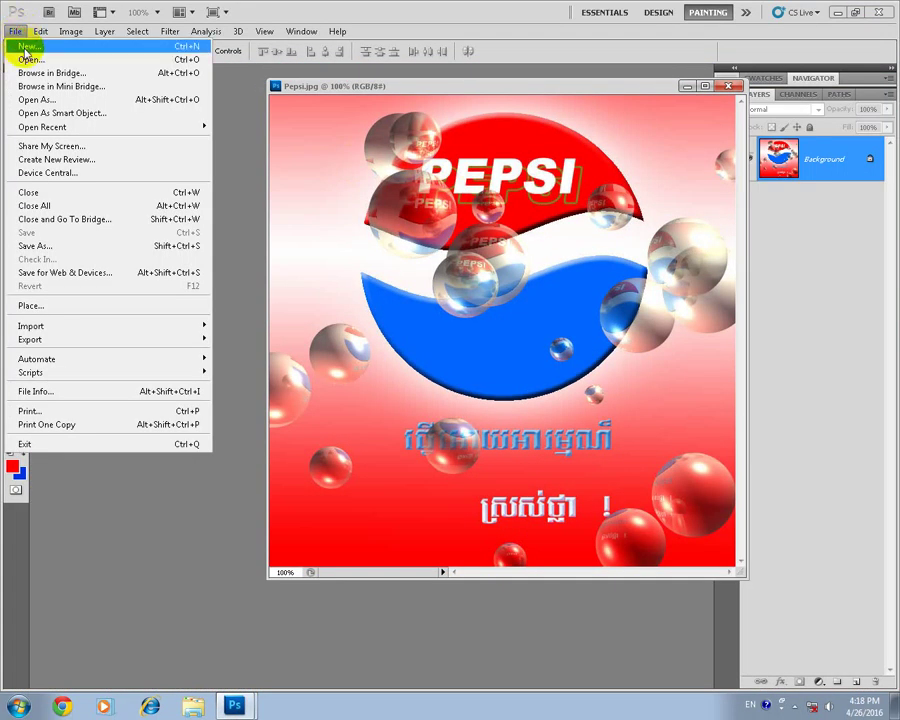
pyautogui.click(26, 47)
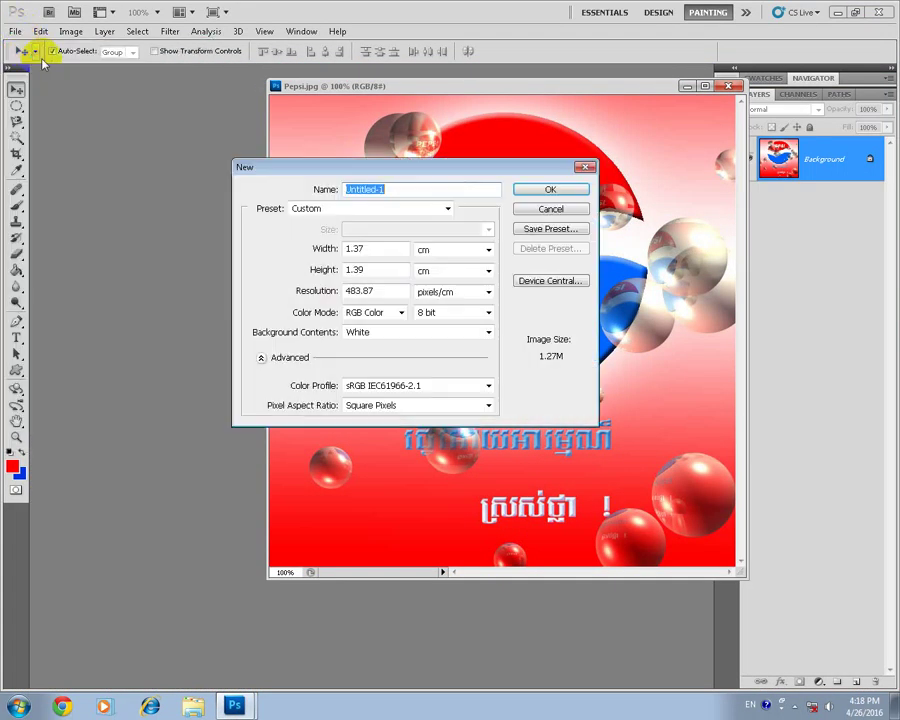
pyautogui.click(434, 209)
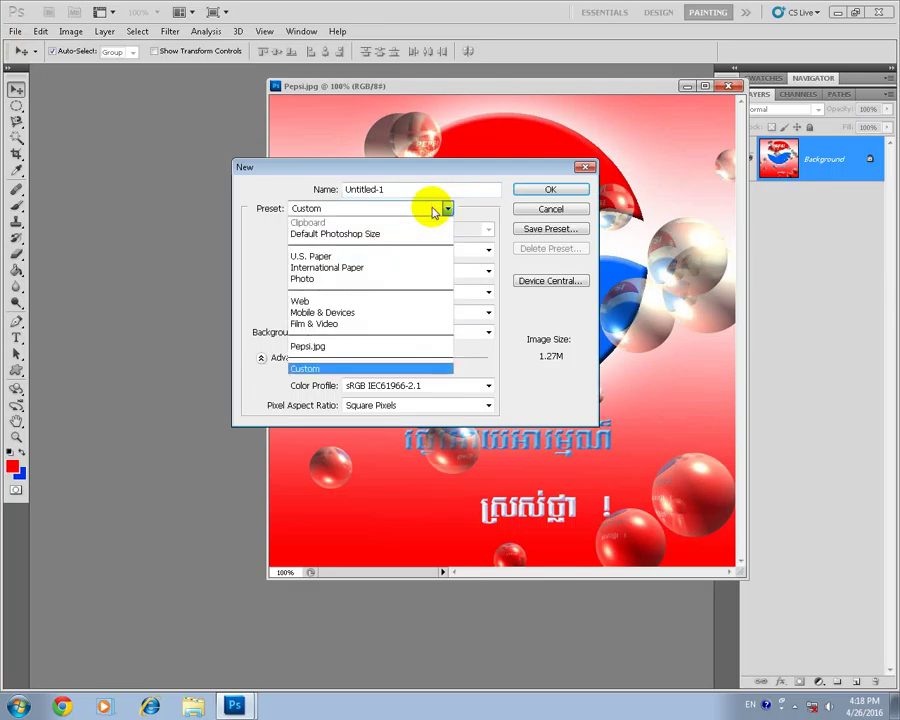
pyautogui.click(404, 349)
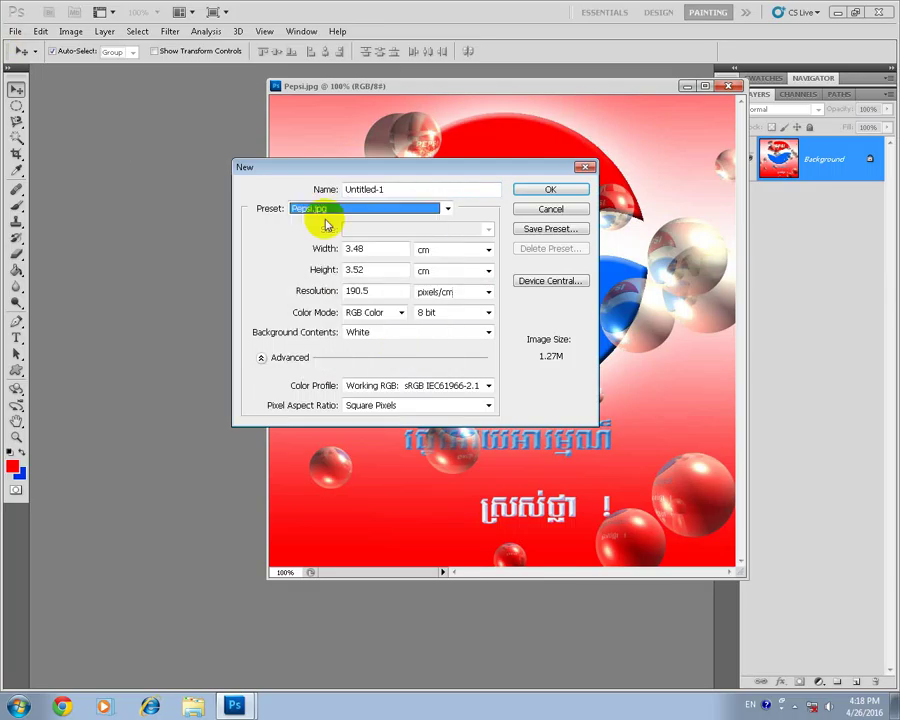
pyautogui.click(530, 189)
pyautogui.click(237, 245)
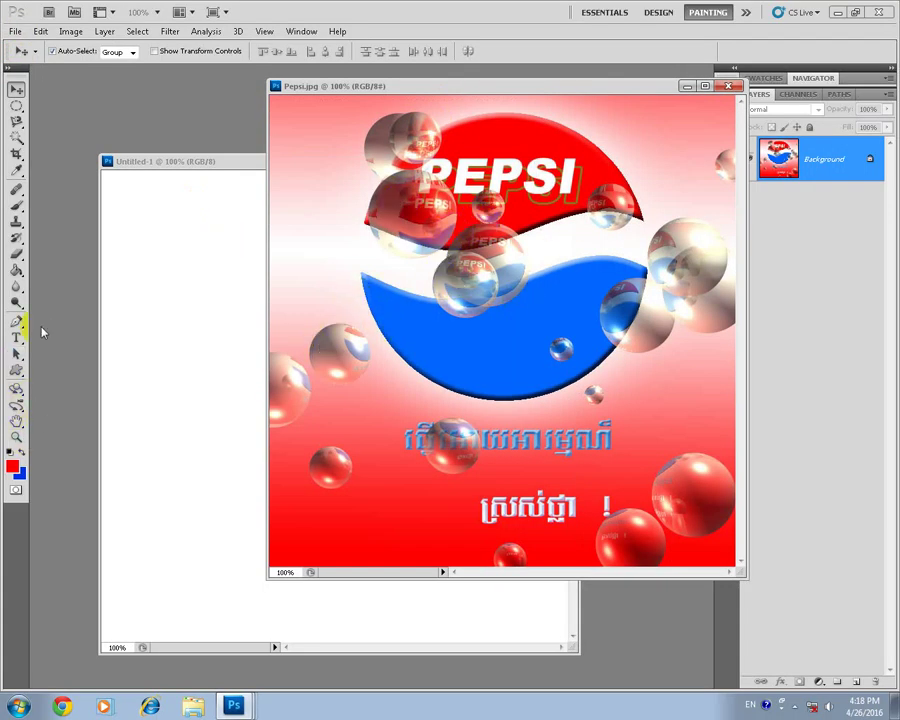
# Draw a first vertical gradient down the Untitled-1 canvas with the Gradient Tool
pyautogui.rightClick(18, 271)
pyautogui.click(58, 266)
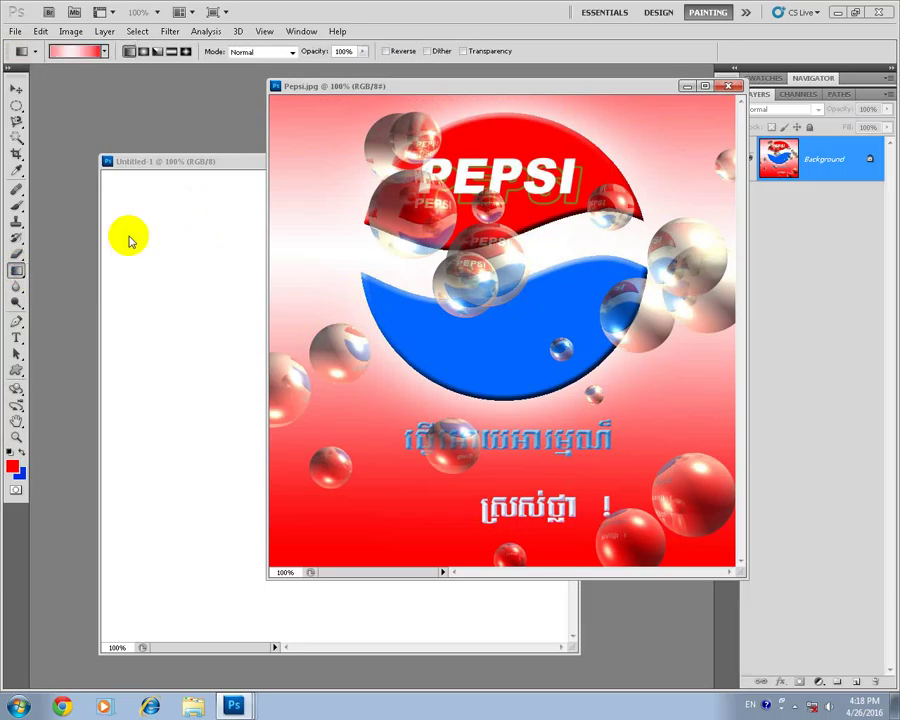
pyautogui.click(191, 311)
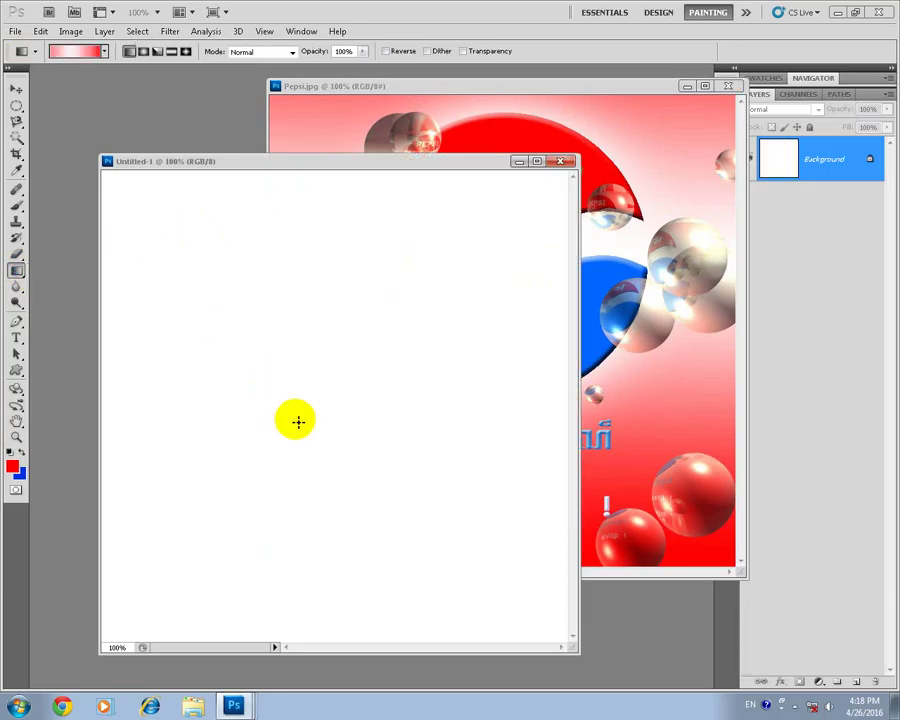
pyautogui.moveTo(295, 418)
pyautogui.mouseDown()
pyautogui.moveTo(295, 690)
pyautogui.moveTo(313, 635)
pyautogui.mouseUp()
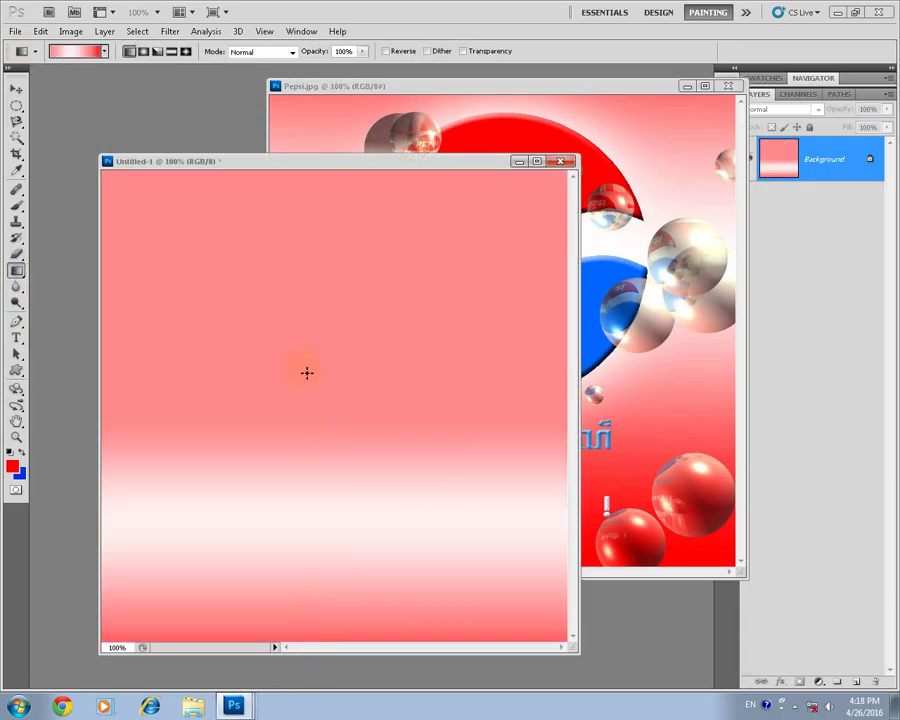
pyautogui.moveTo(314, 430); pyautogui.dragTo(314, 430)
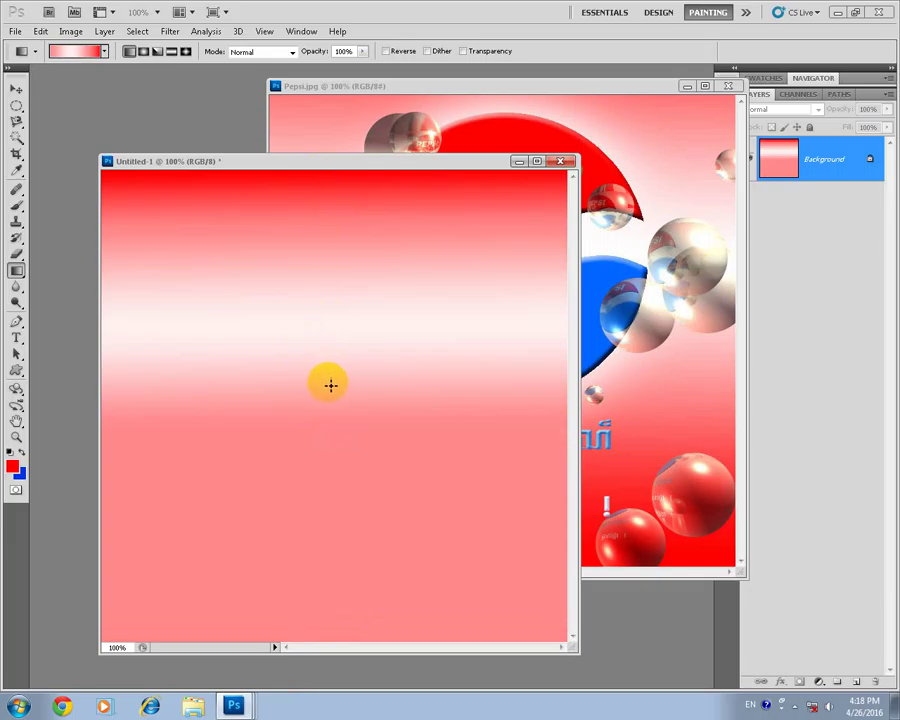
# Edit the gradient to red-white-red and redraw it vertically until the white band sits right
pyautogui.click(76, 52)
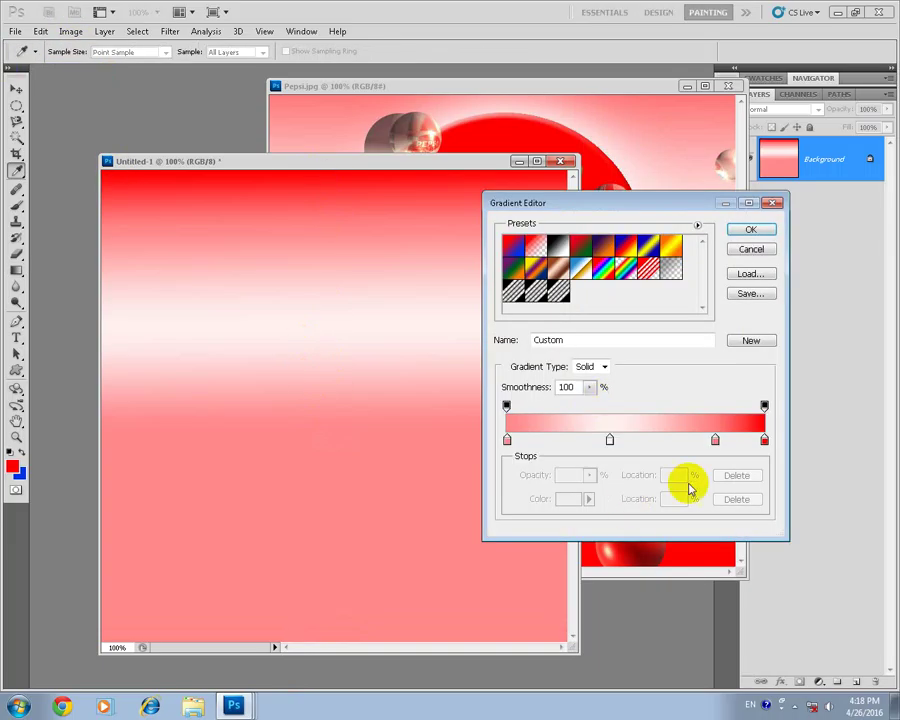
pyautogui.click(507, 440)
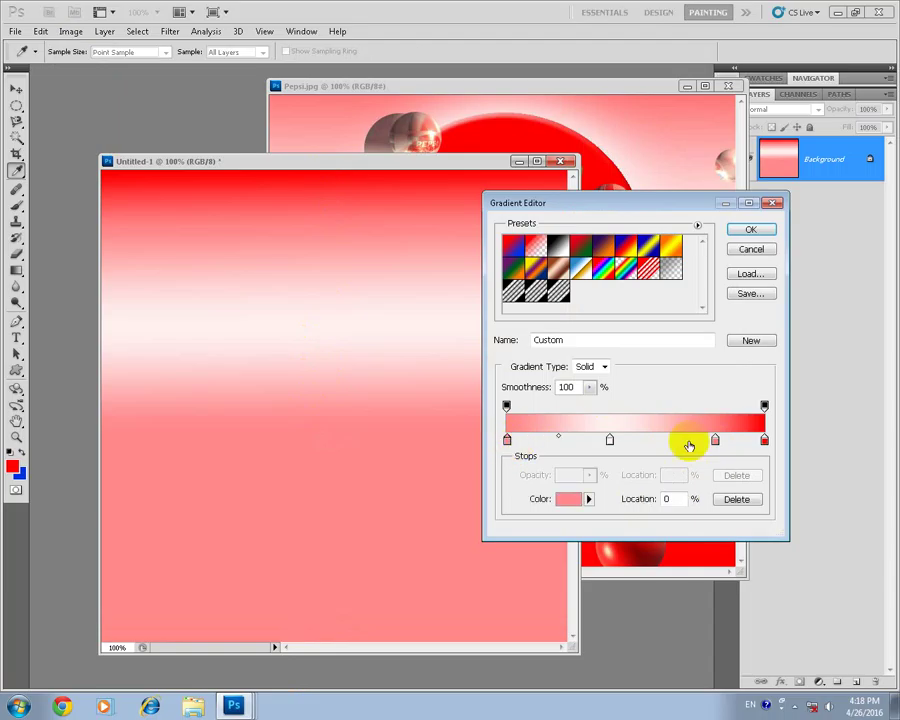
pyautogui.click(750, 229)
pyautogui.moveTo(311, 348); pyautogui.dragTo(308, 606)
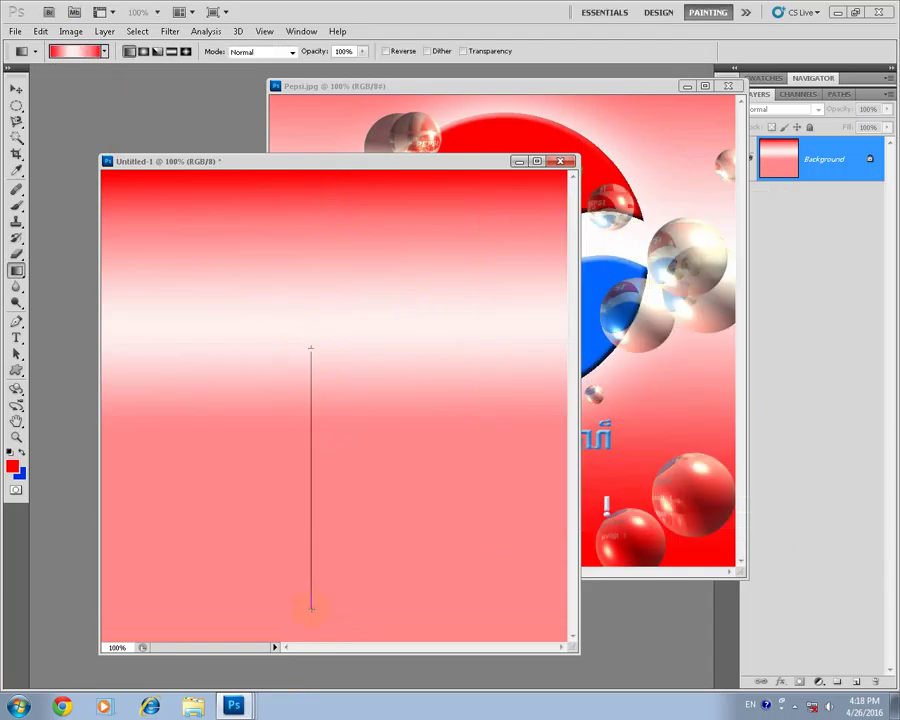
pyautogui.moveTo(356, 474); pyautogui.dragTo(343, 352)
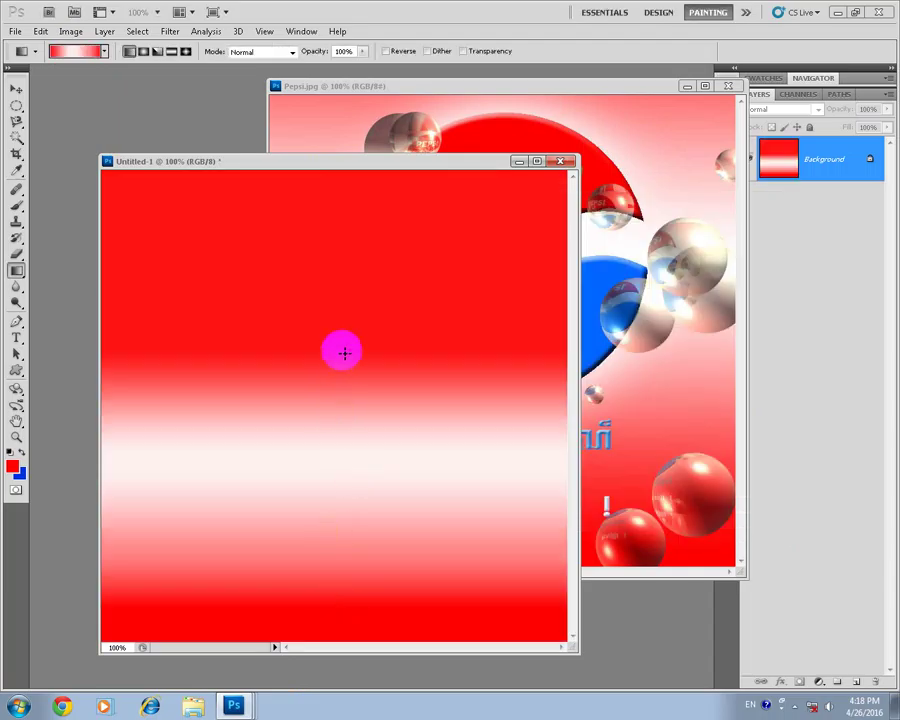
pyautogui.moveTo(333, 288); pyautogui.dragTo(337, 492)
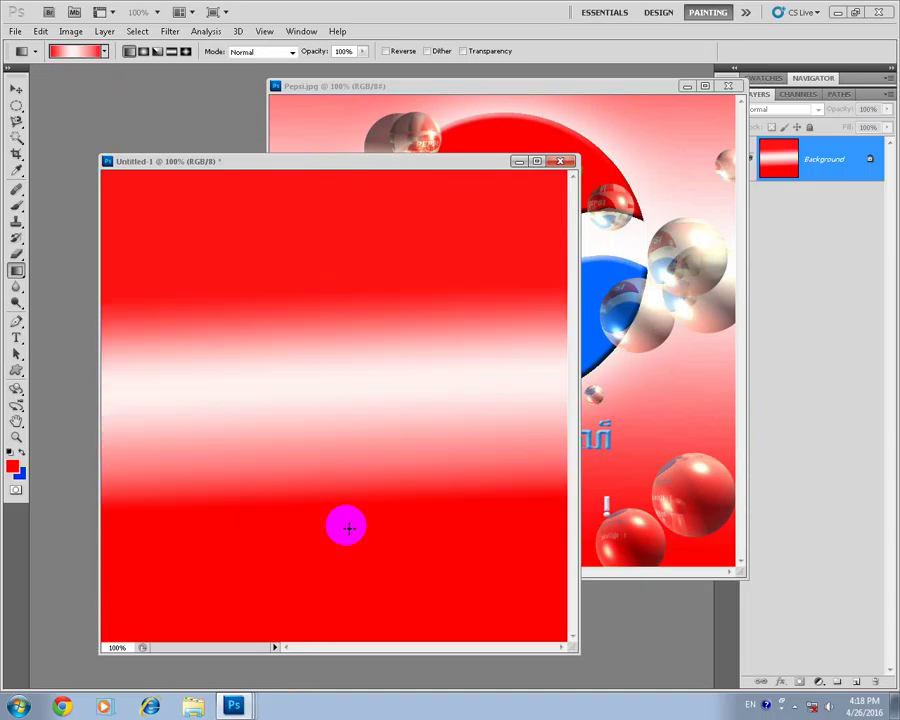
pyautogui.moveTo(358, 262); pyautogui.dragTo(356, 631)
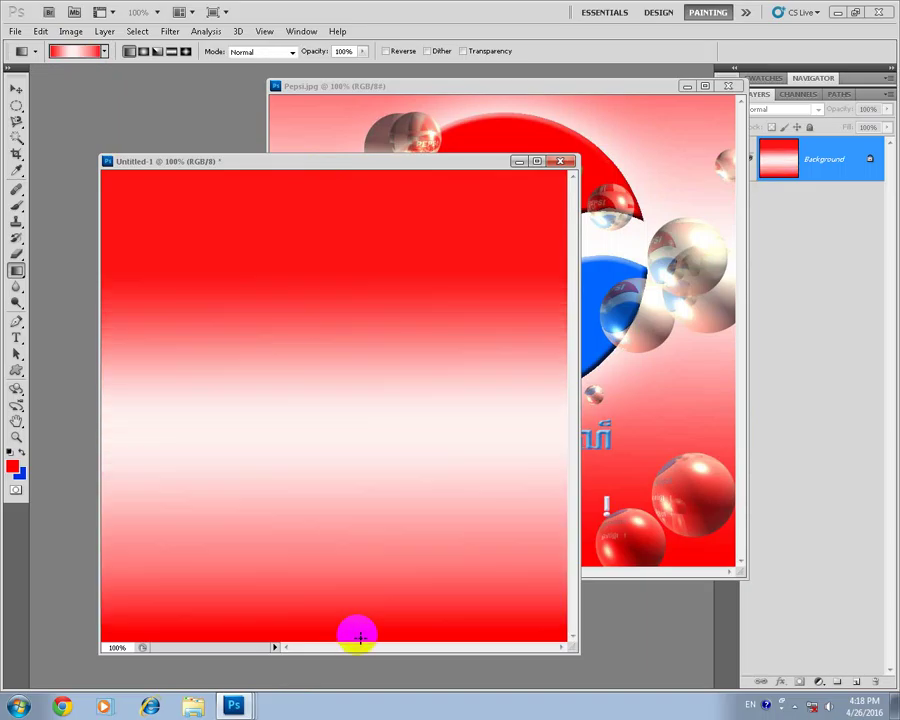
pyautogui.moveTo(368, 251); pyautogui.dragTo(372, 617)
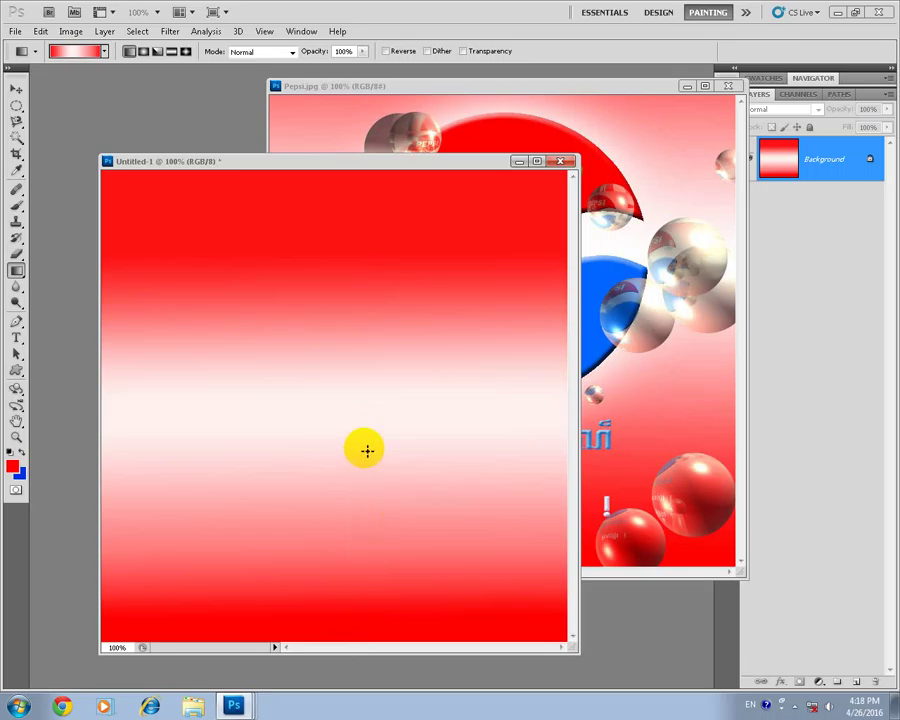
pyautogui.click(16, 89)
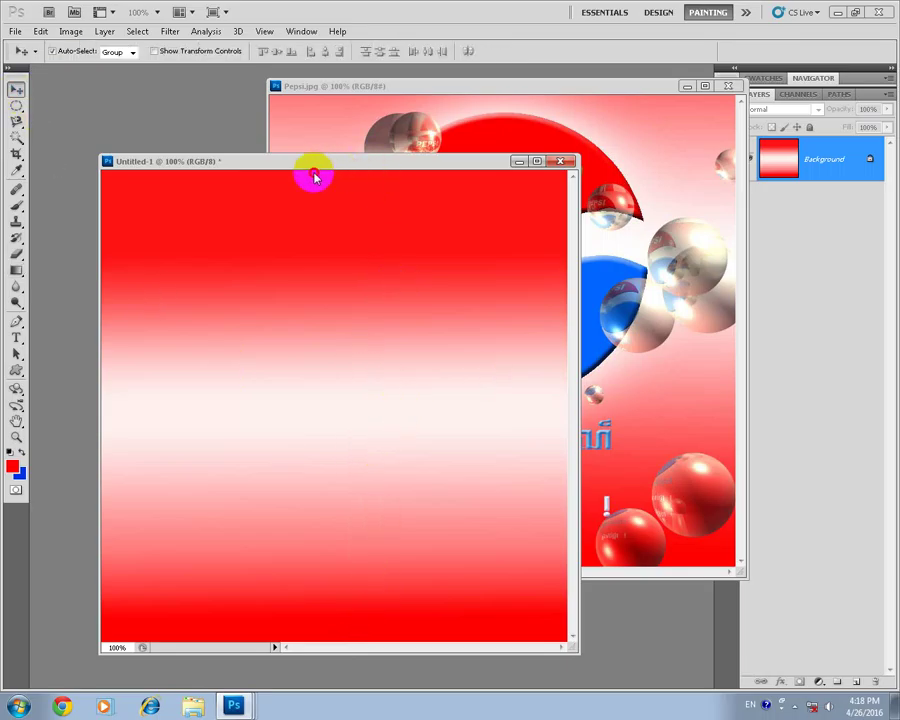
# Draw a large circular selection in the middle of the canvas
pyautogui.moveTo(309, 177)
pyautogui.mouseDown()
pyautogui.moveTo(566, 163)
pyautogui.moveTo(57, 188)
pyautogui.mouseUp()
pyautogui.click(16, 105)
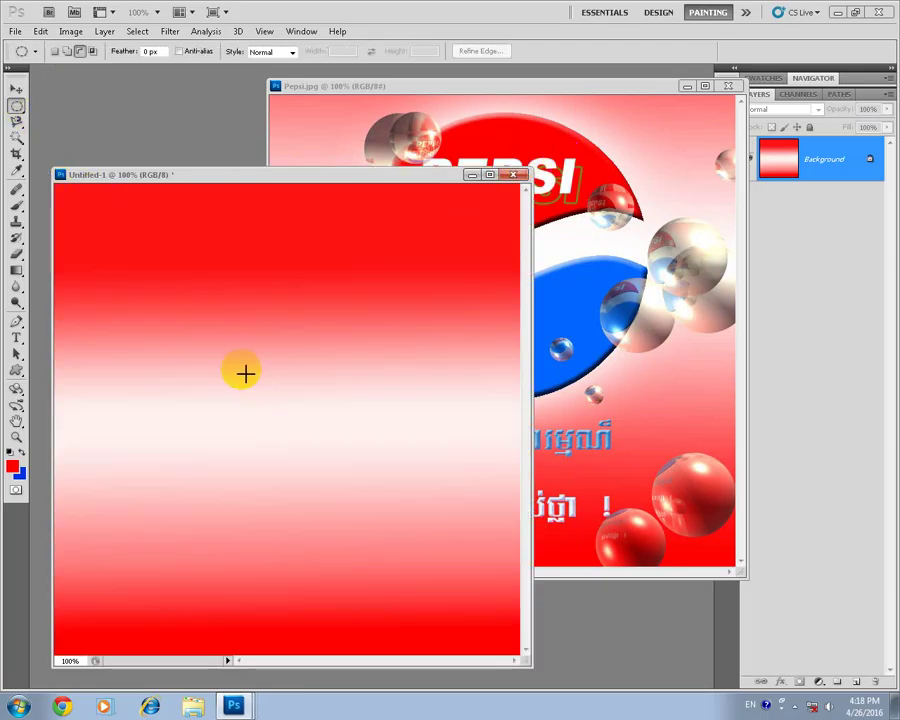
pyautogui.moveTo(197, 315); pyautogui.dragTo(421, 540)
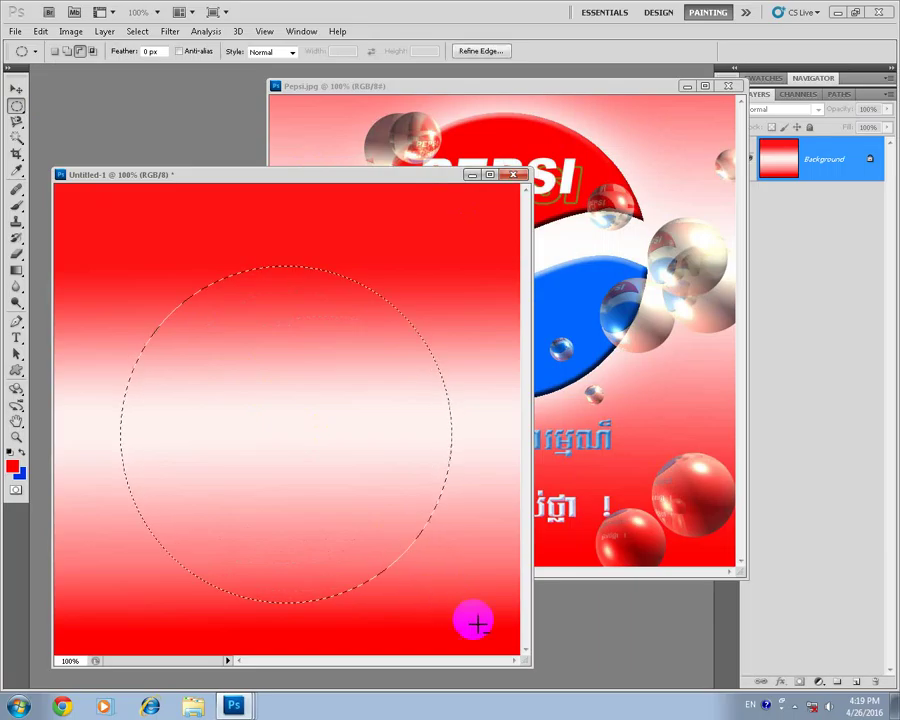
pyautogui.moveTo(455, 601); pyautogui.dragTo(515, 593)
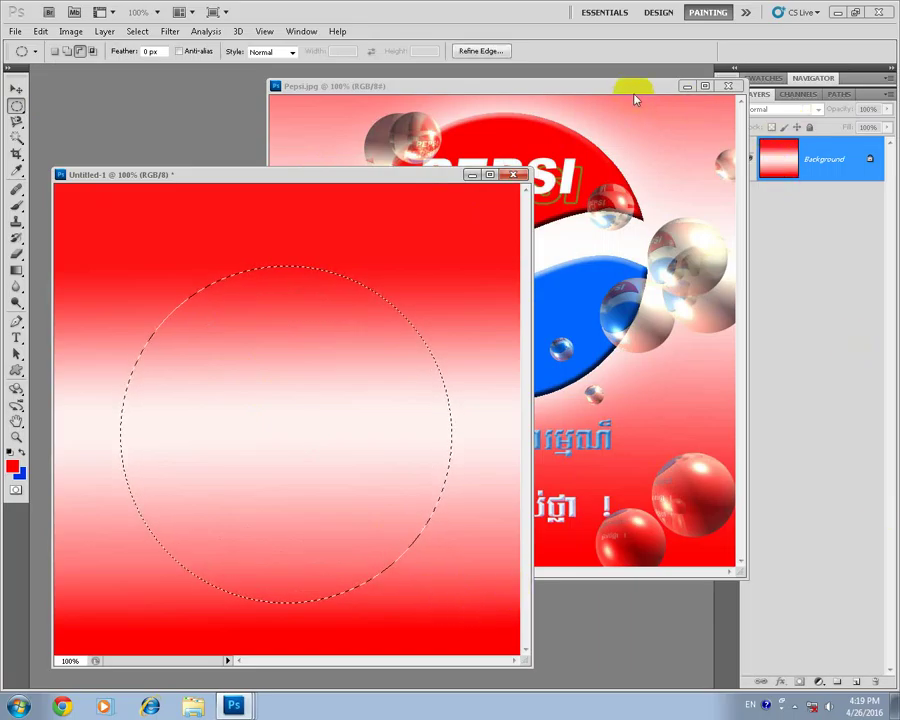
pyautogui.click(536, 94)
pyautogui.moveTo(536, 94); pyautogui.dragTo(437, 102)
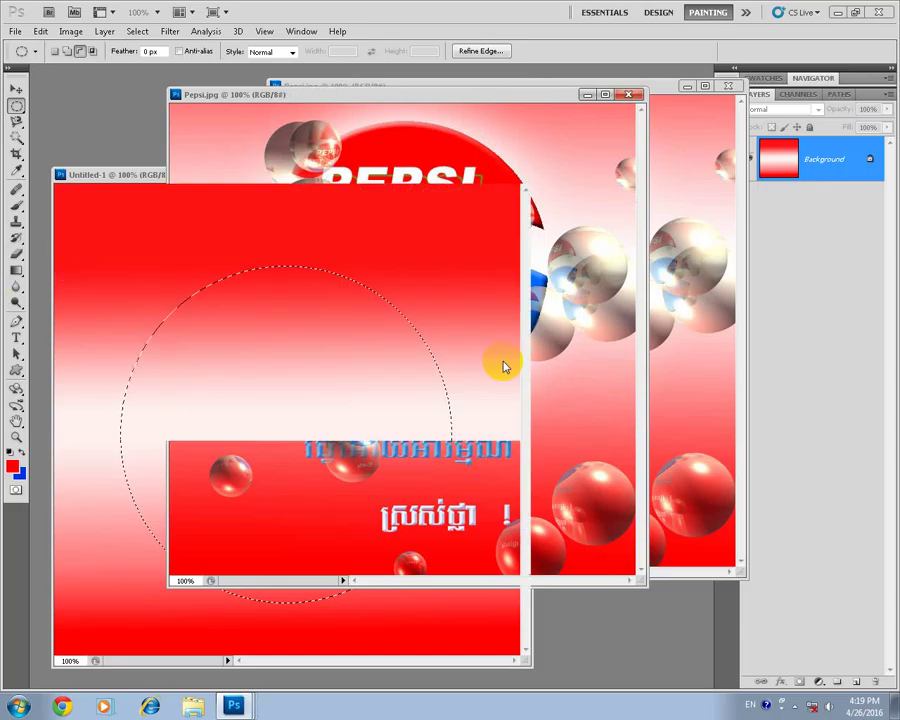
# Fill the circle solid red on a new layer, then deselect
pyautogui.click(855, 682)
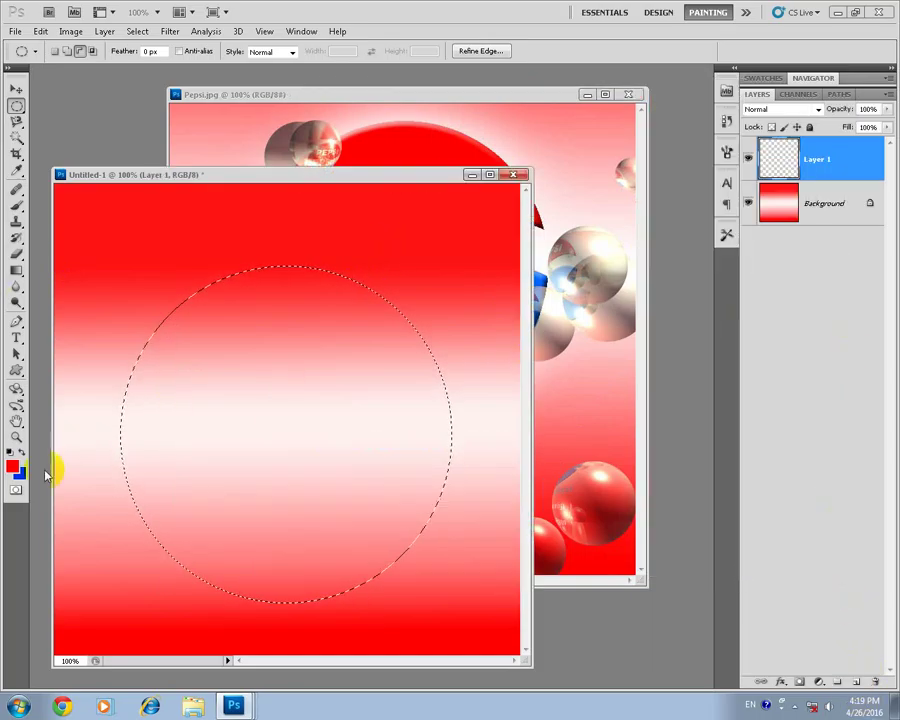
pyautogui.click(16, 270)
pyautogui.rightClick(16, 270)
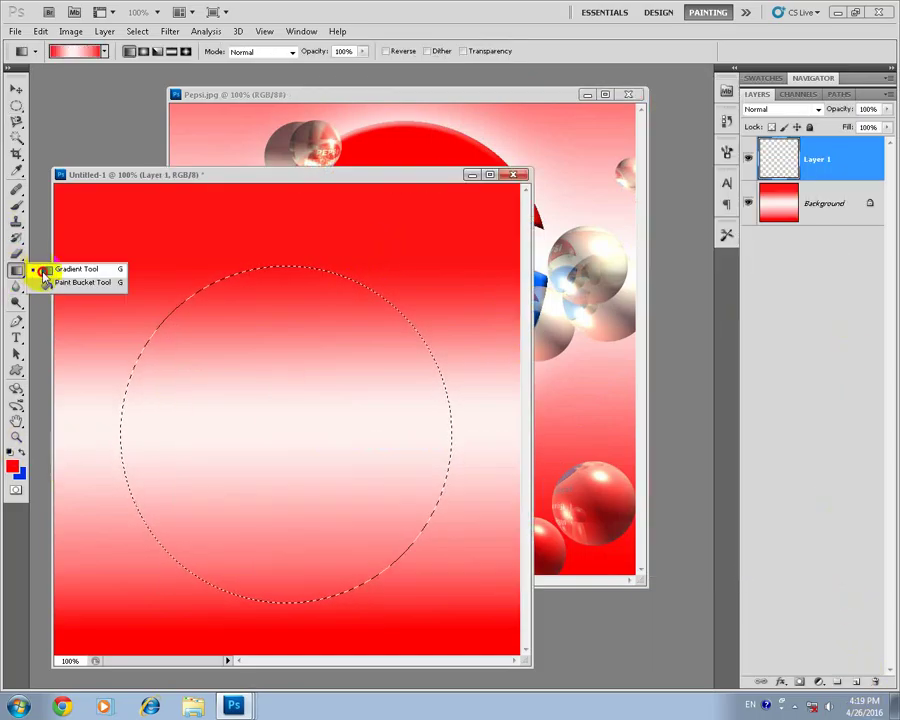
pyautogui.click(80, 278)
pyautogui.click(286, 430)
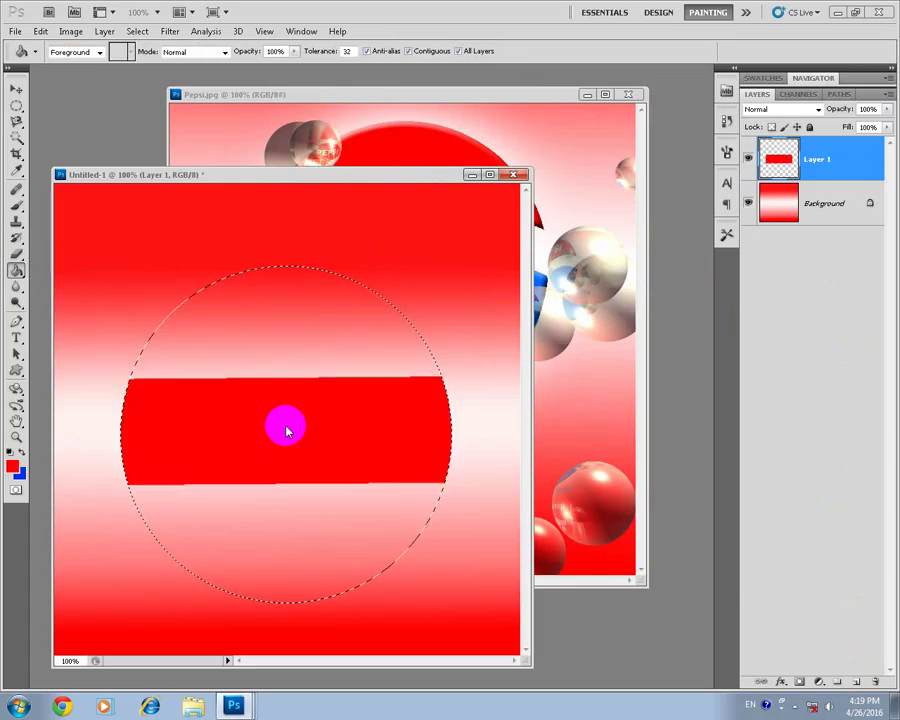
pyautogui.hotkey('ctrl', 'z')
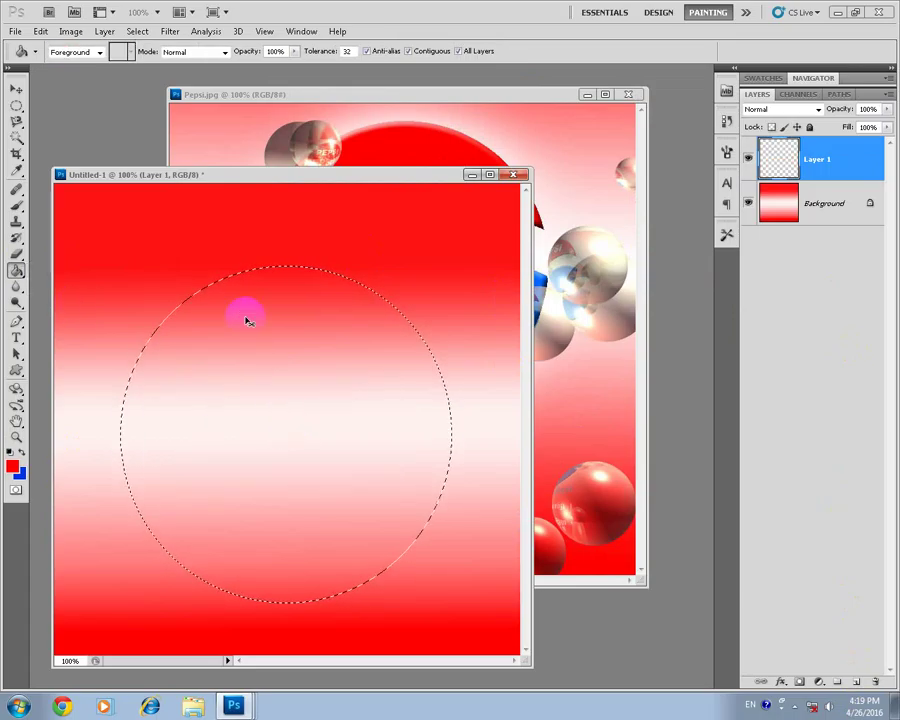
pyautogui.hotkey('ctrl', 'BackSpace')
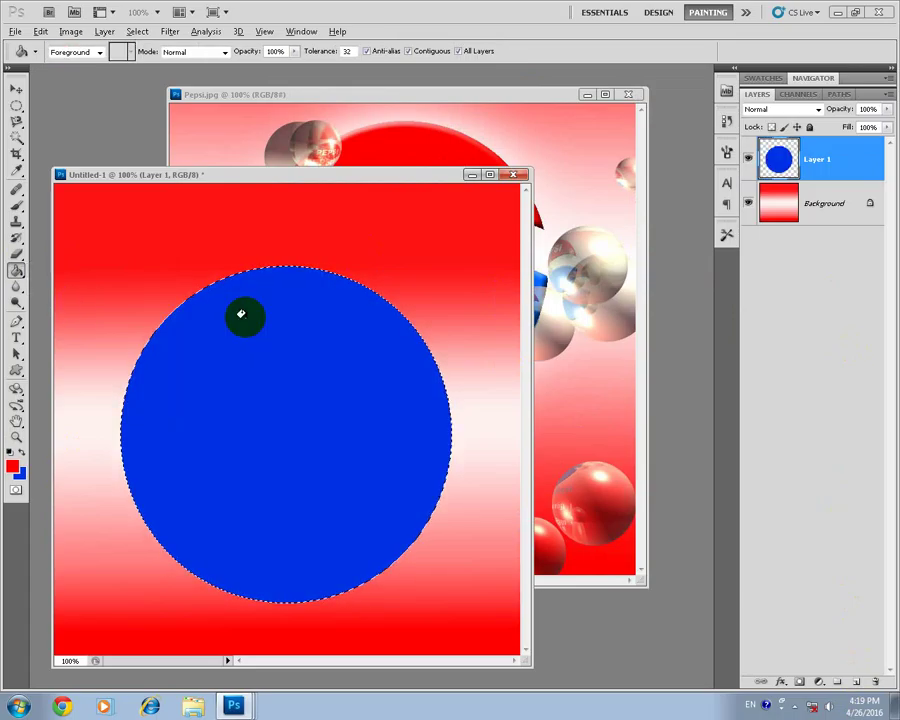
pyautogui.click(240, 314)
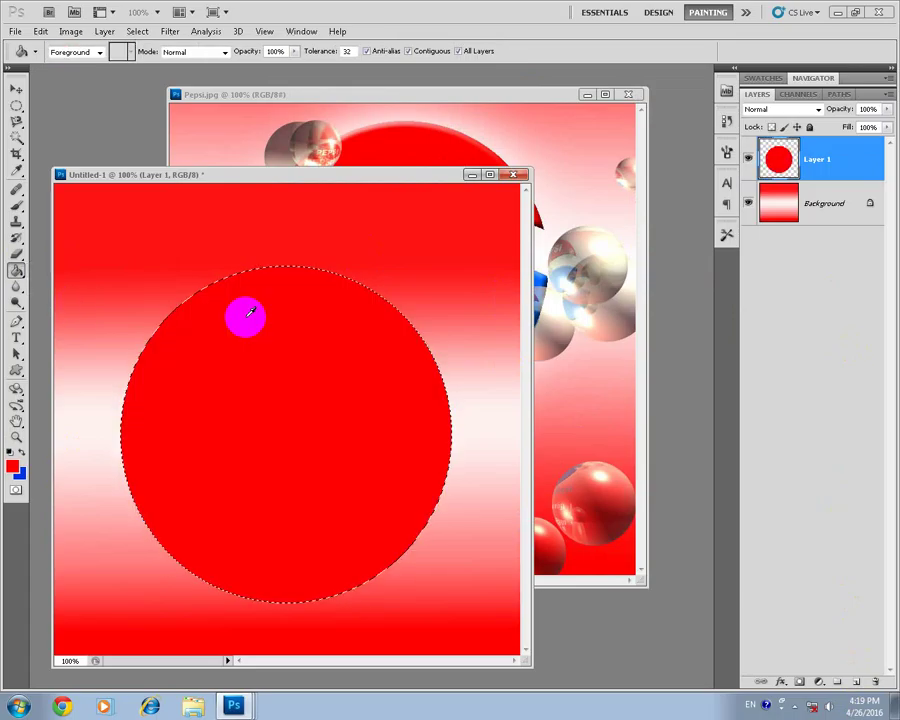
pyautogui.hotkey('ctrl', 'd')
pyautogui.click(16, 106)
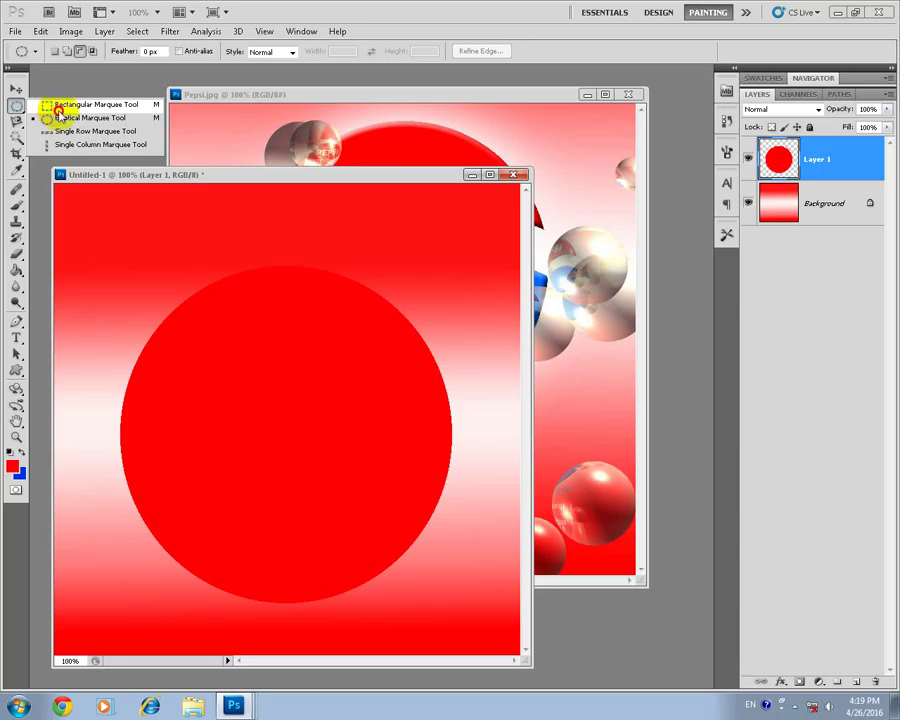
# Select a wide rectangle across the circle's middle and fill it near-white on a new layer
pyautogui.click(57, 106)
pyautogui.moveTo(81, 373)
pyautogui.mouseDown()
pyautogui.moveTo(235, 428)
pyautogui.moveTo(499, 455)
pyautogui.moveTo(495, 471)
pyautogui.moveTo(464, 465)
pyautogui.mouseUp()
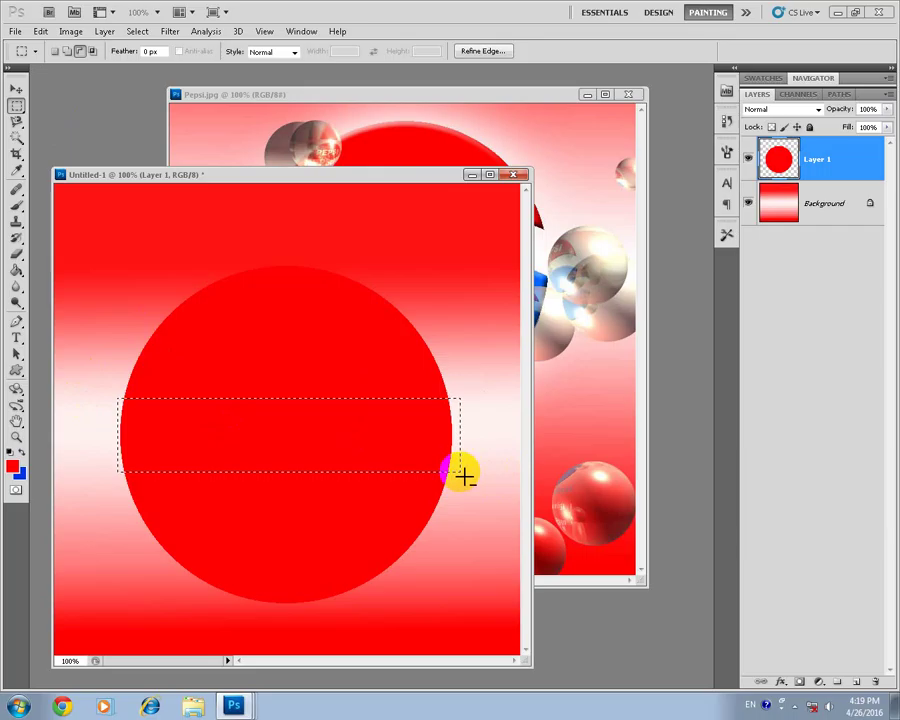
pyautogui.moveTo(460, 471); pyautogui.dragTo(460, 471)
pyautogui.click(857, 683)
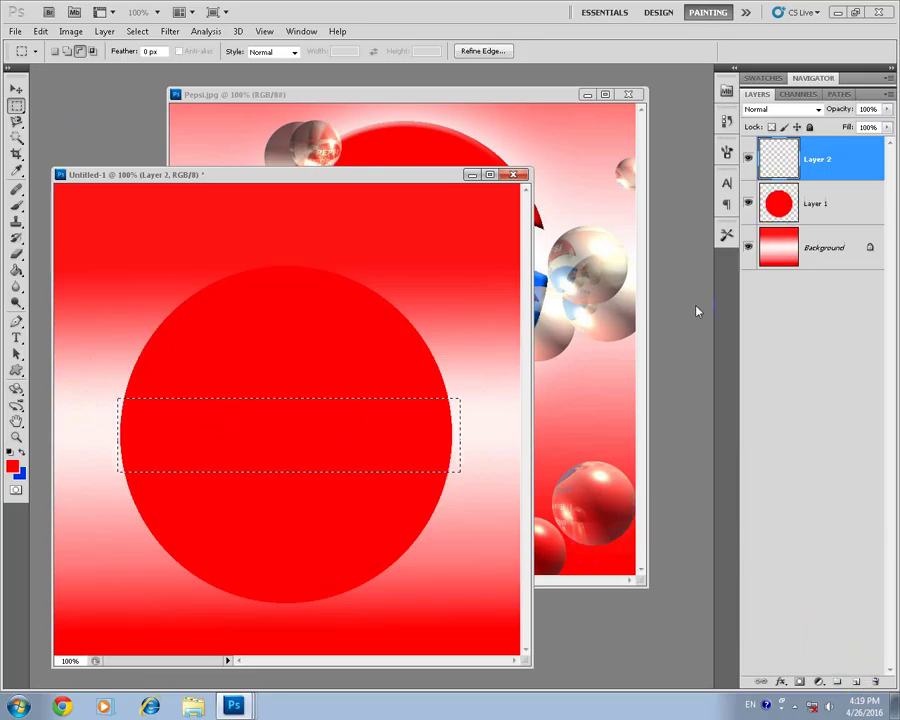
pyautogui.click(12, 466)
pyautogui.click(565, 540)
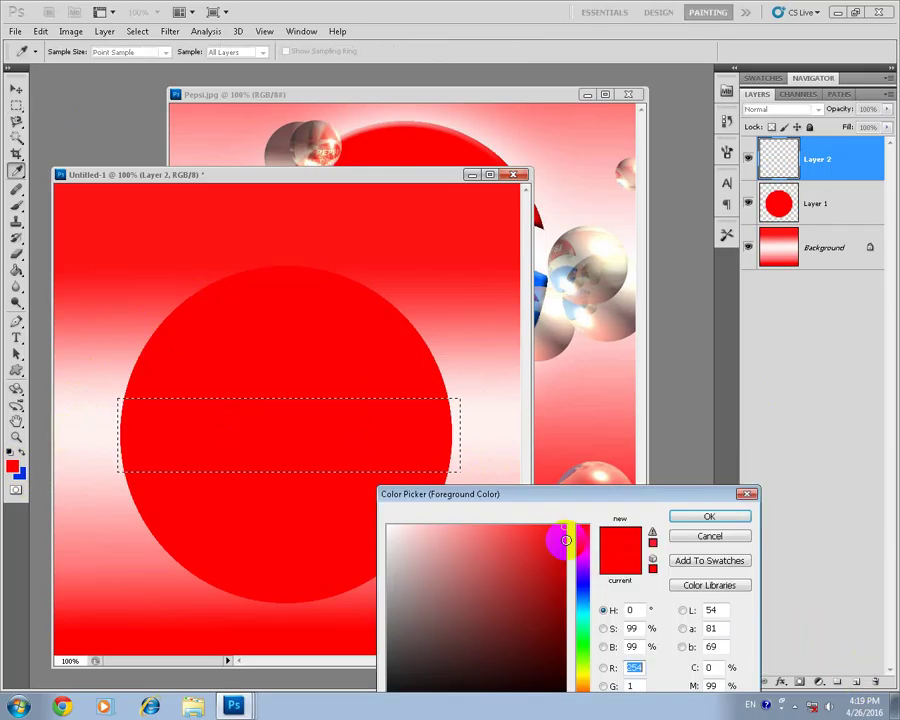
pyautogui.click(393, 527)
pyautogui.click(700, 516)
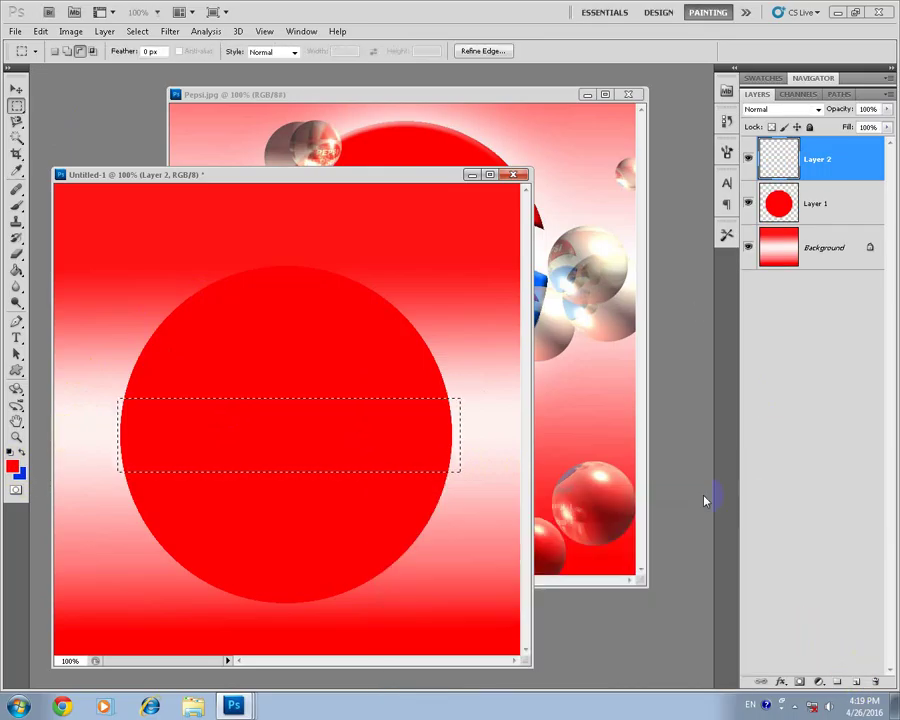
pyautogui.hotkey('alt', 'BackSpace')
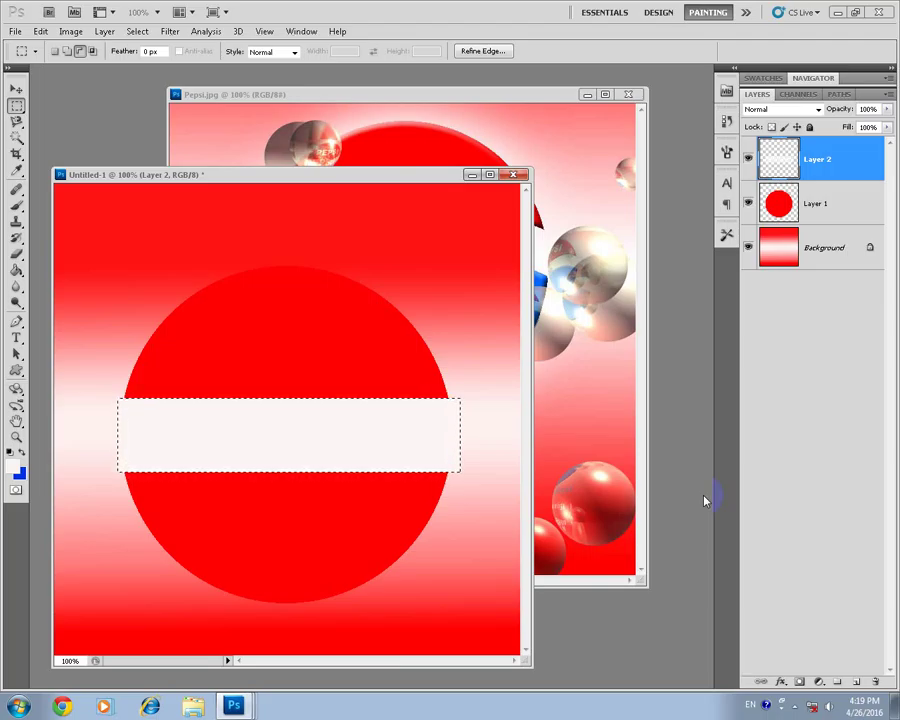
# Put the white bar into Warp mode and pull its bottom edge down into a curve
pyautogui.hotkey('ctrl', 't')
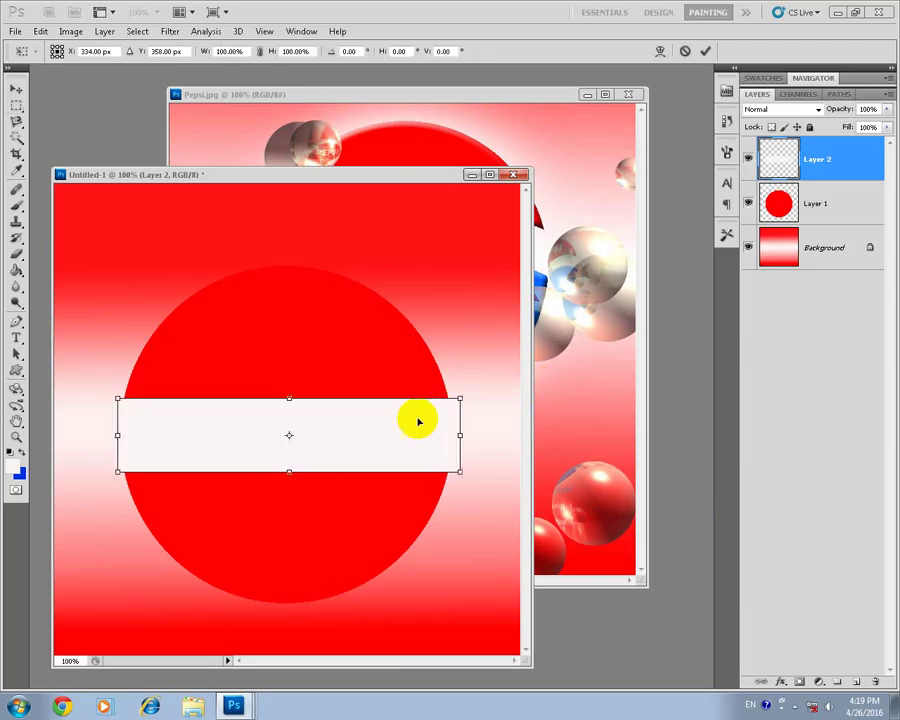
pyautogui.rightClick(335, 433)
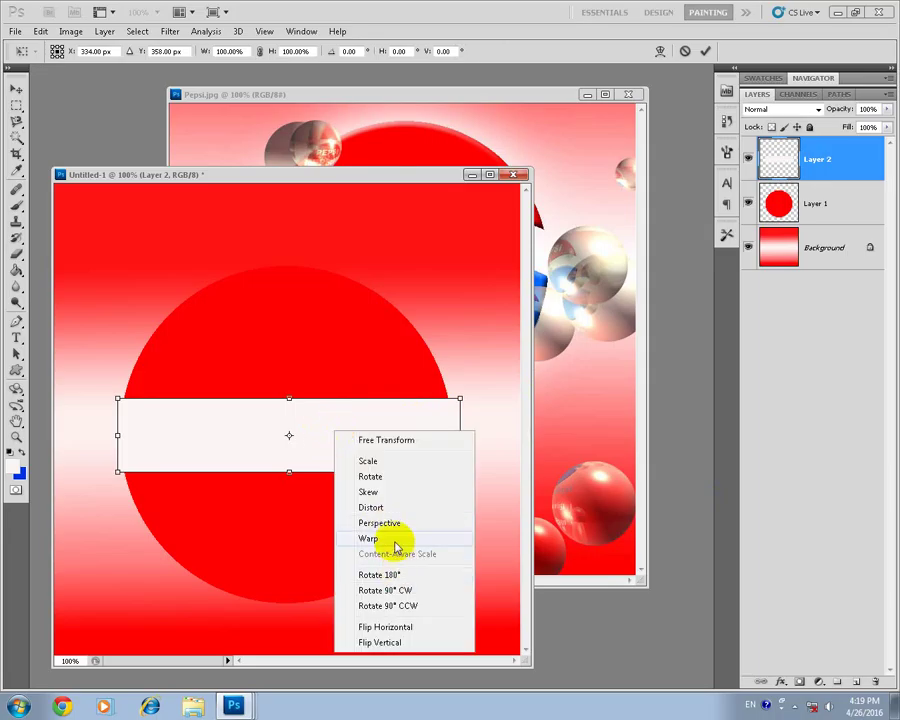
pyautogui.click(394, 536)
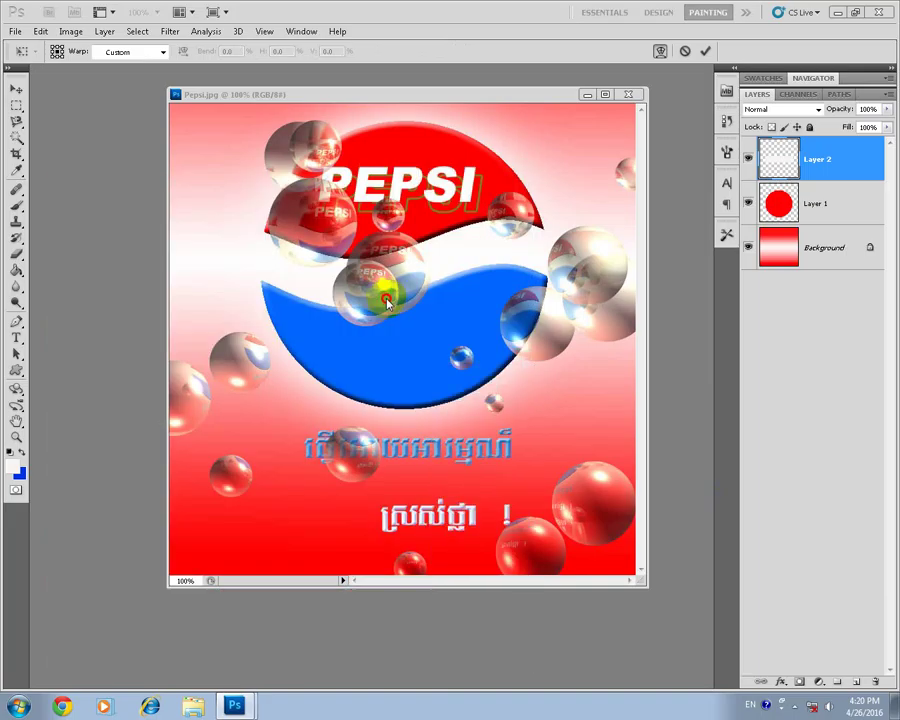
pyautogui.moveTo(387, 297); pyautogui.dragTo(296, 590)
pyautogui.moveTo(261, 635); pyautogui.dragTo(279, 612)
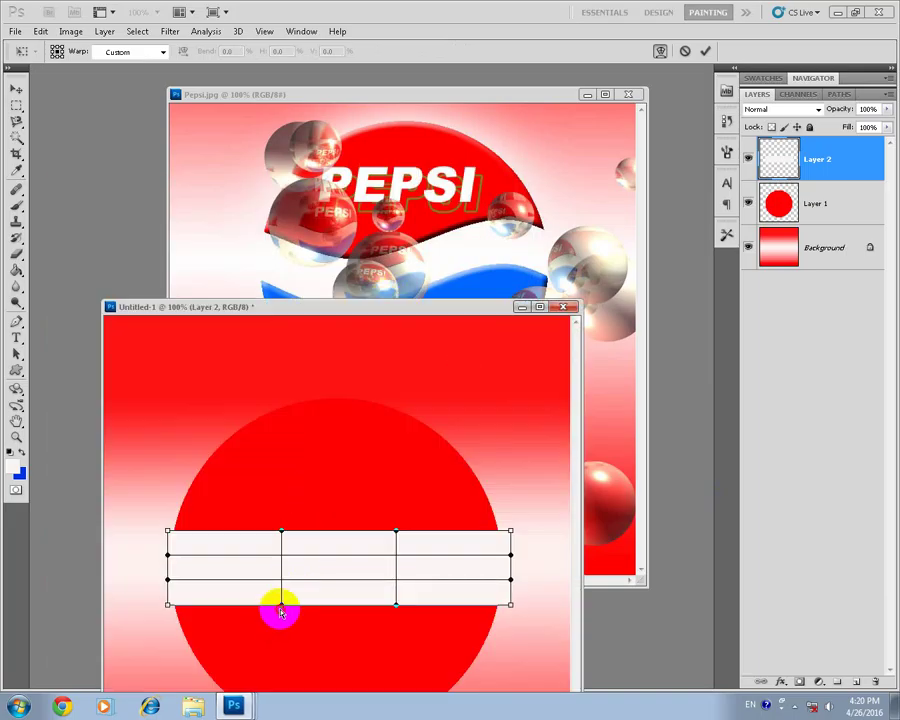
pyautogui.moveTo(280, 612); pyautogui.dragTo(283, 654)
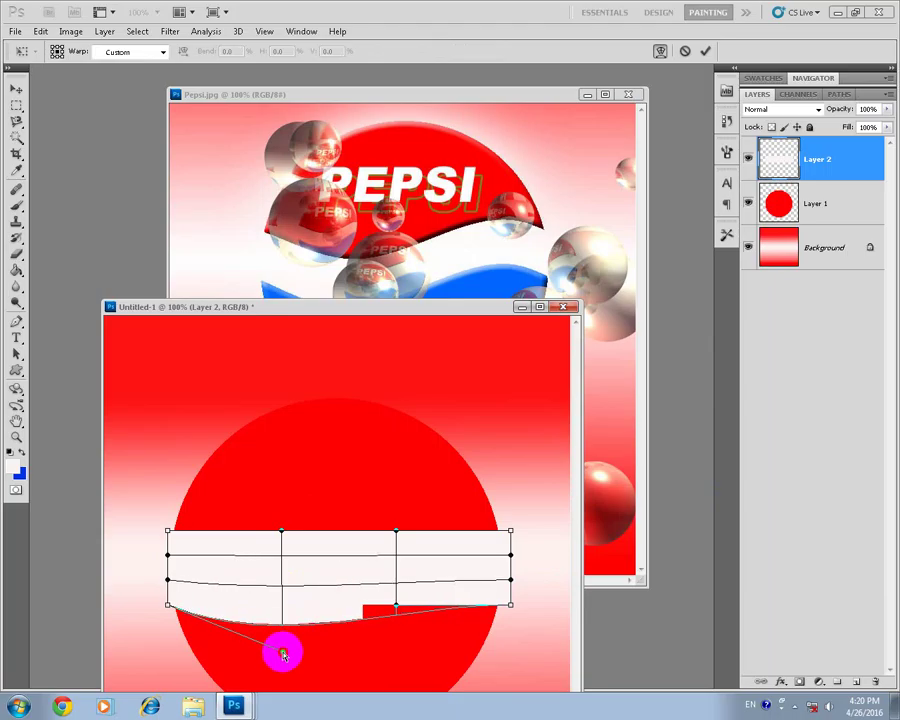
# Bend the band's left and right sides into a gentle wave and commit the warp
pyautogui.moveTo(397, 604); pyautogui.dragTo(422, 452)
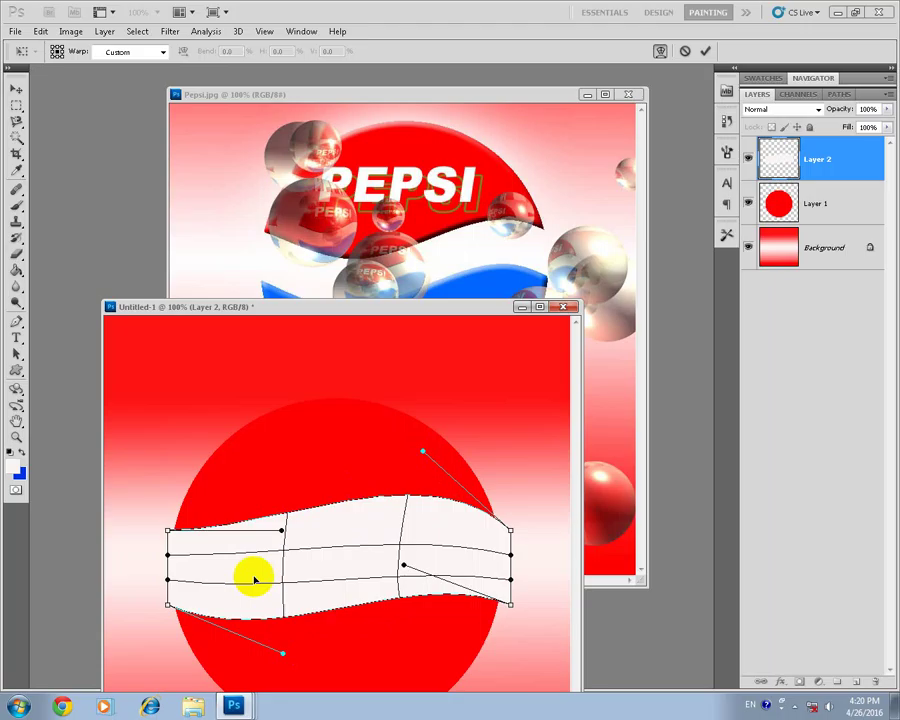
pyautogui.moveTo(283, 537); pyautogui.dragTo(277, 577)
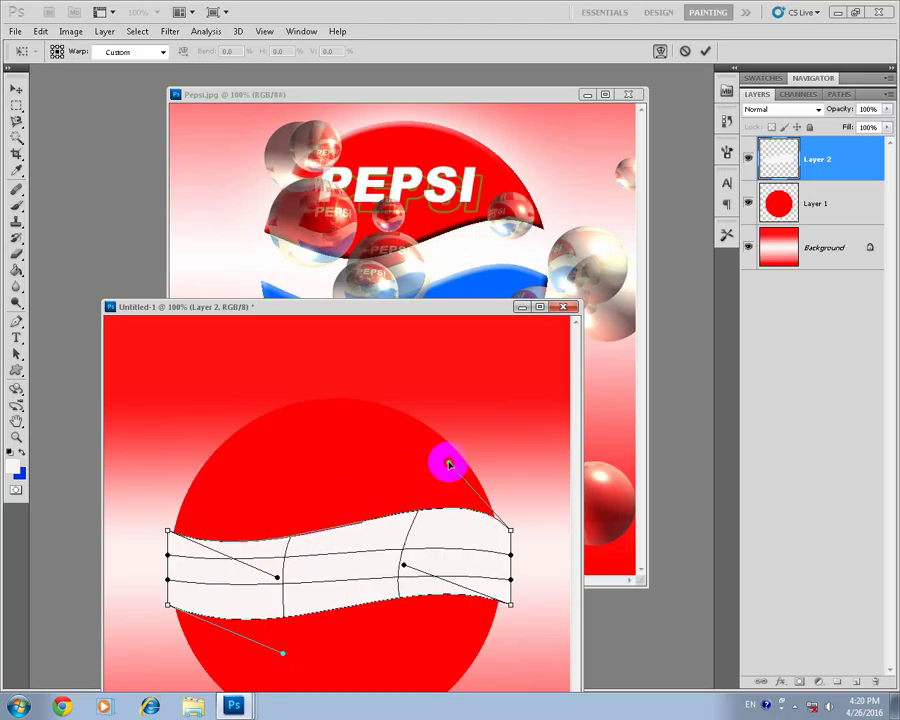
pyautogui.moveTo(424, 455); pyautogui.dragTo(449, 463)
pyautogui.moveTo(275, 580); pyautogui.dragTo(267, 589)
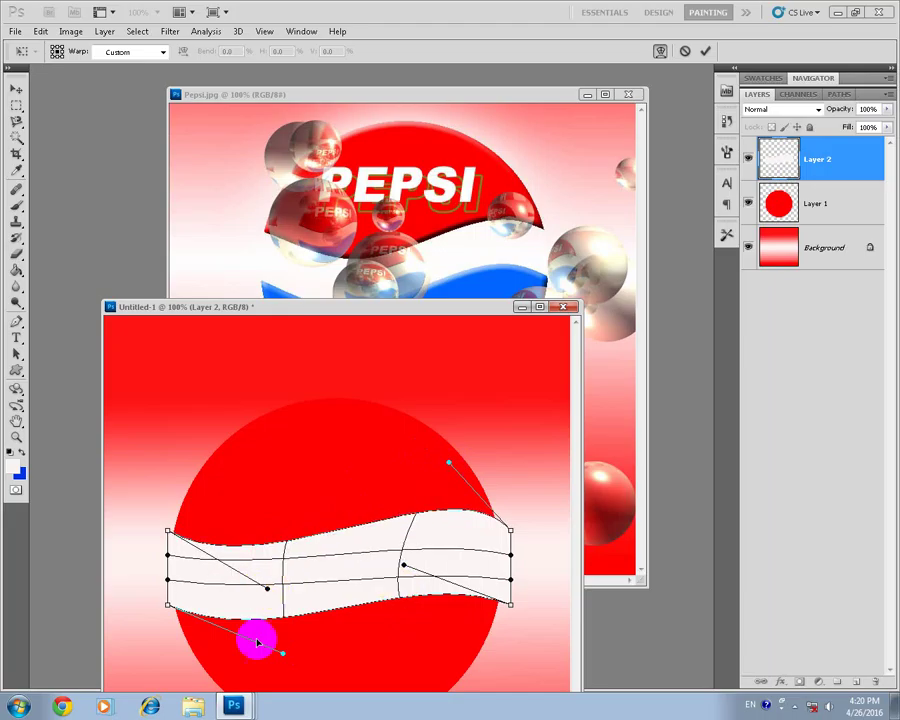
pyautogui.moveTo(282, 660); pyautogui.dragTo(275, 671)
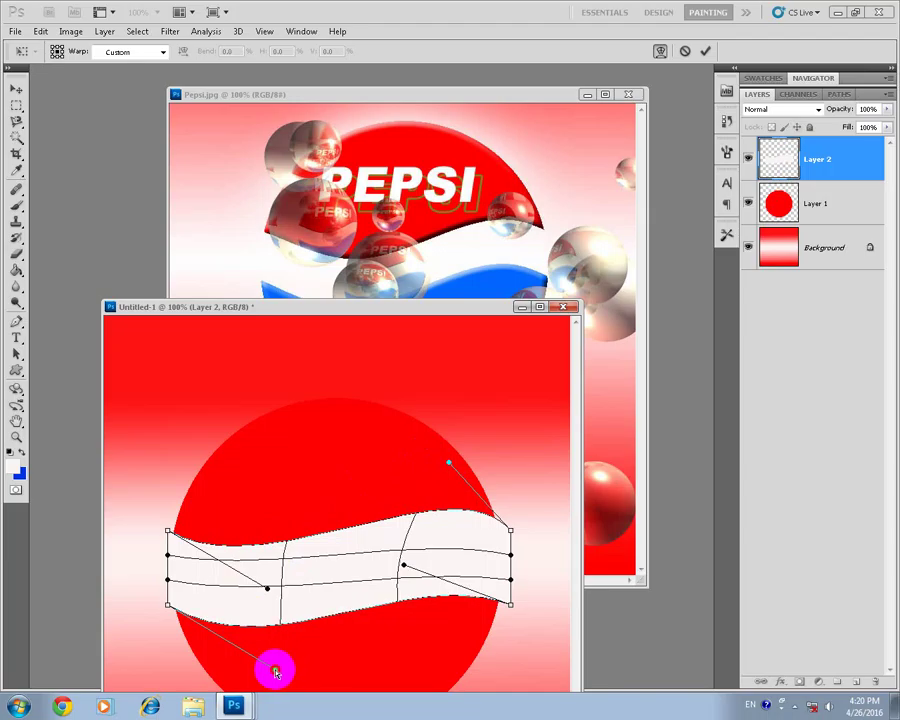
pyautogui.click(455, 468)
pyautogui.moveTo(448, 465); pyautogui.dragTo(448, 458)
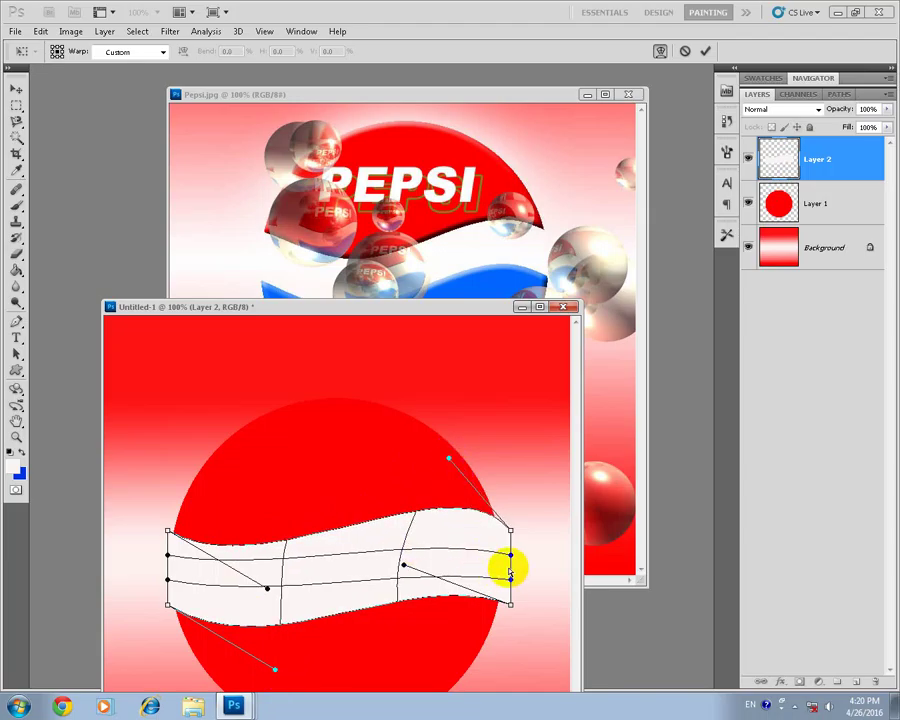
pyautogui.moveTo(404, 566); pyautogui.dragTo(408, 555)
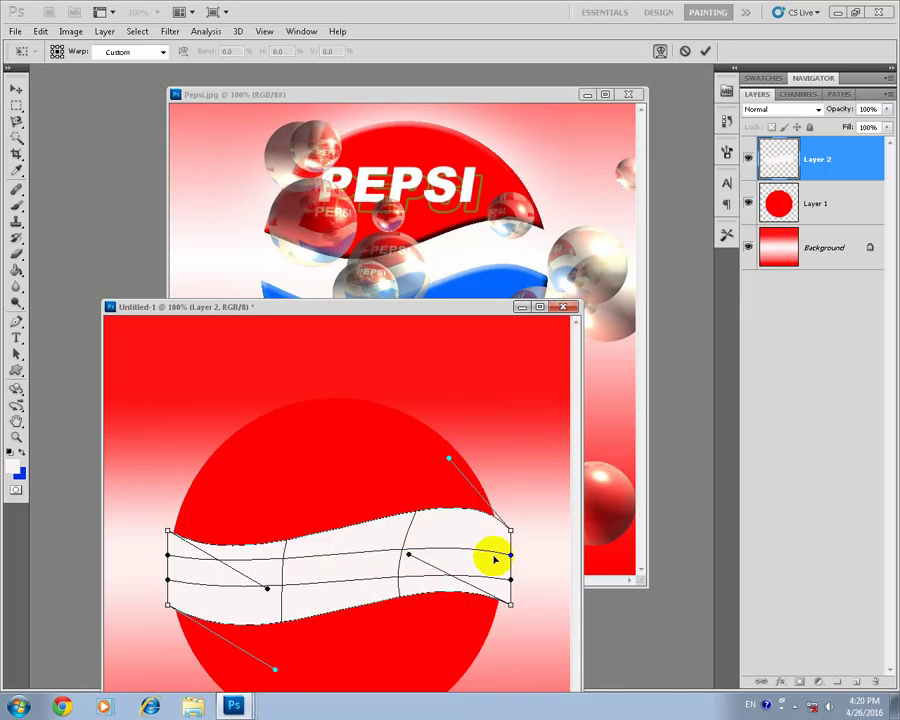
pyautogui.press('Return')
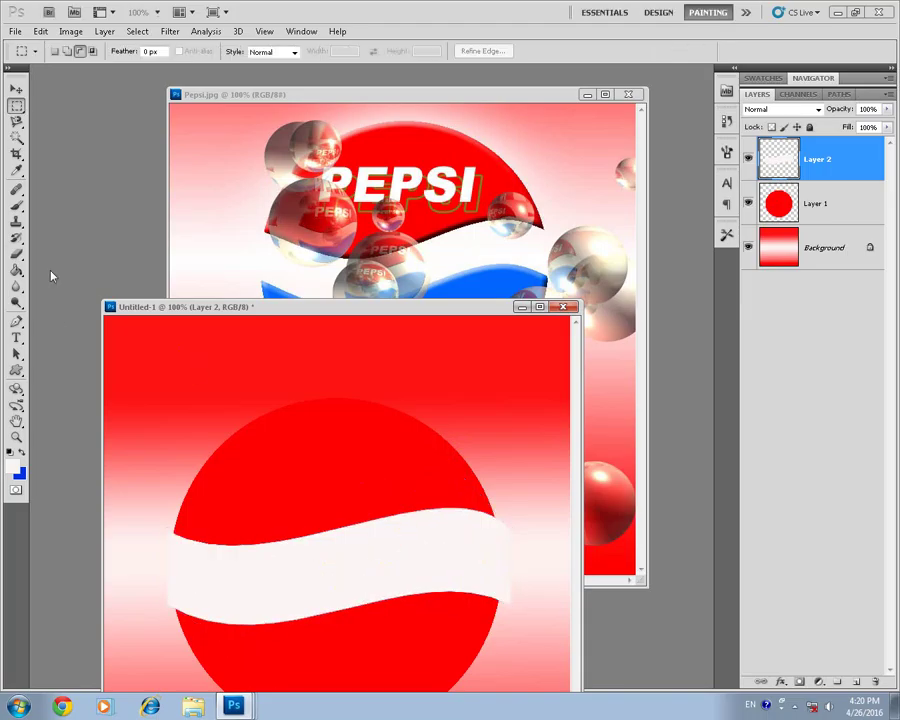
# Load Layer 2's band as a selection, remove that layer, and clear the band area from the circle
pyautogui.click(15, 90)
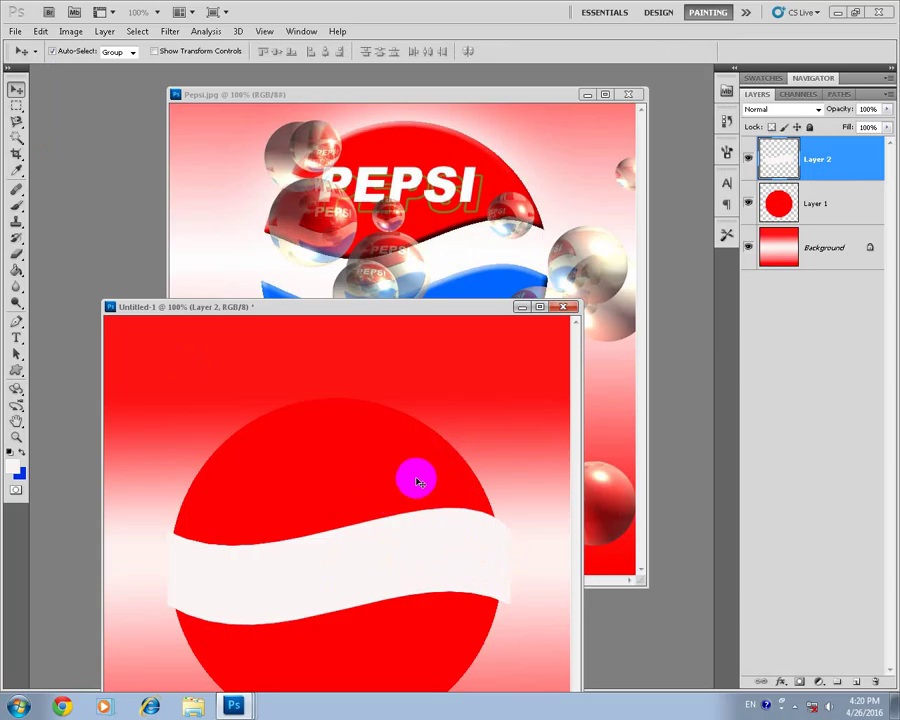
pyautogui.click(808, 168)
pyautogui.click(137, 31)
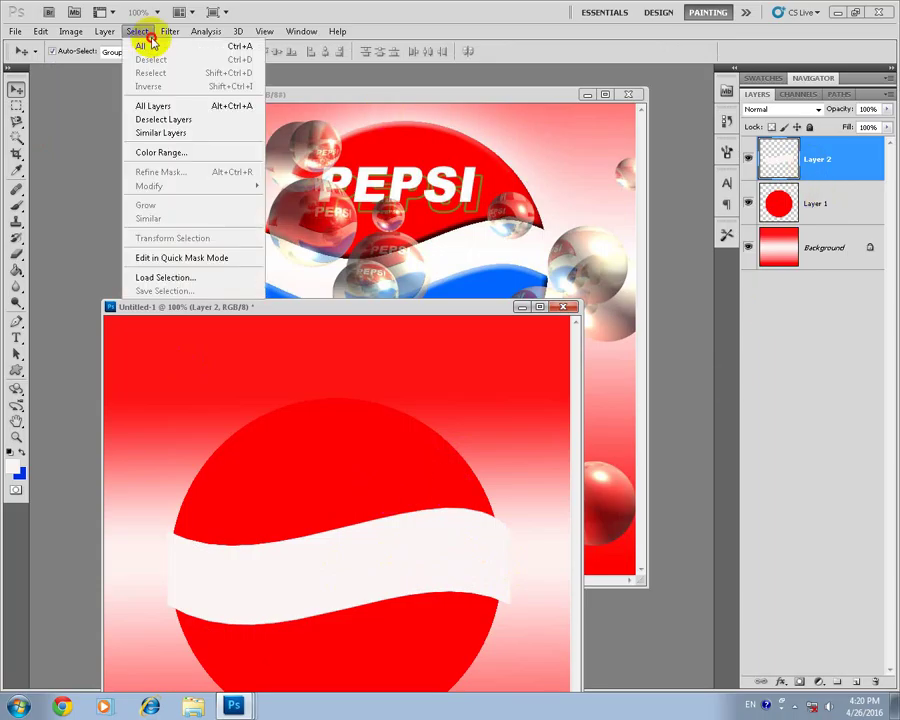
pyautogui.click(176, 277)
pyautogui.click(516, 127)
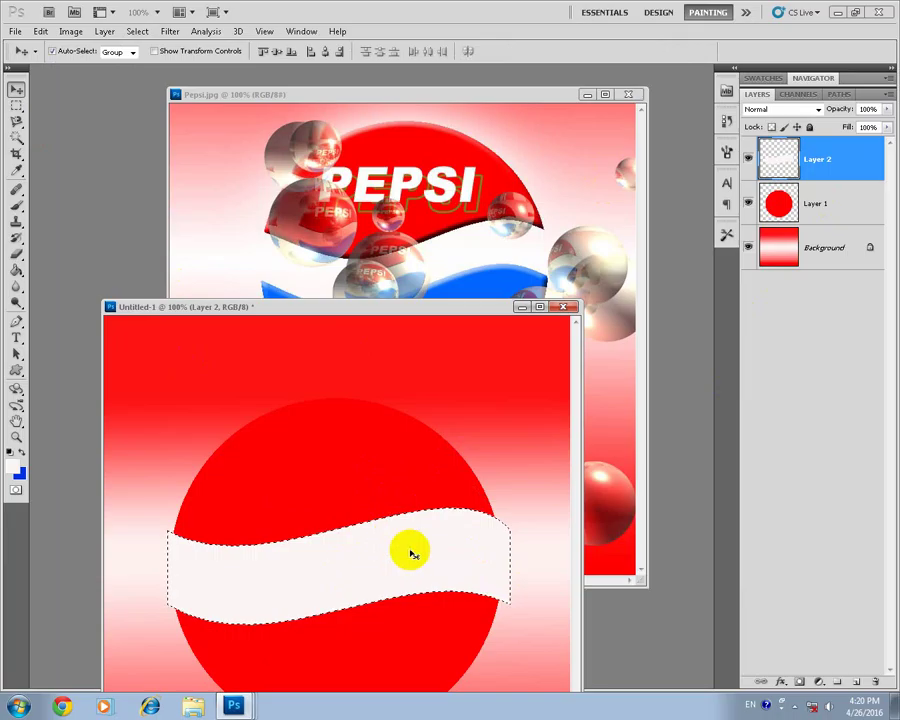
pyautogui.hotkey('ctrl', 'Tab')
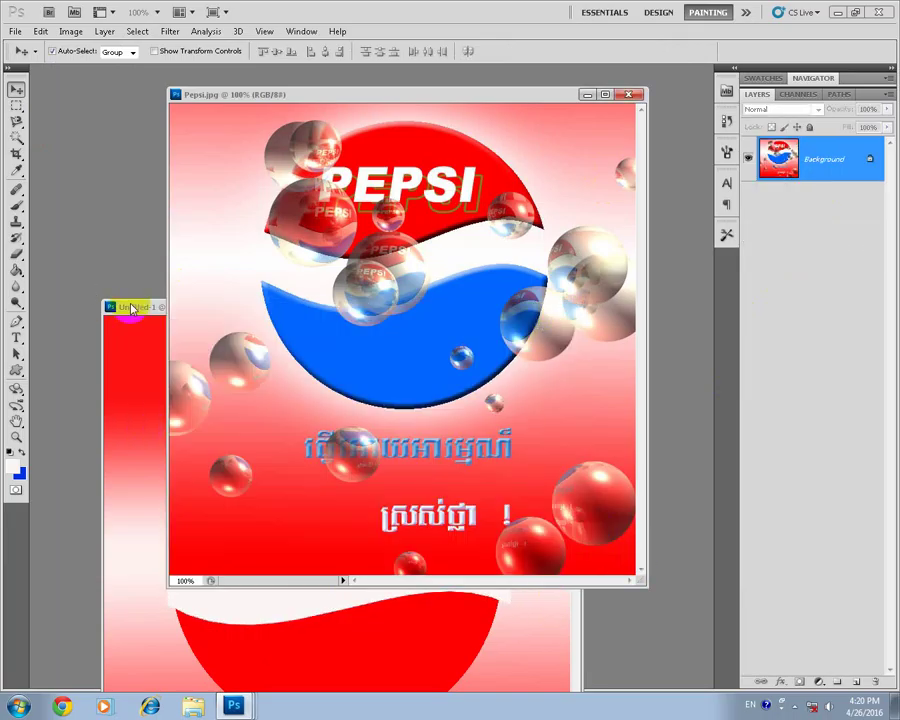
pyautogui.click(131, 307)
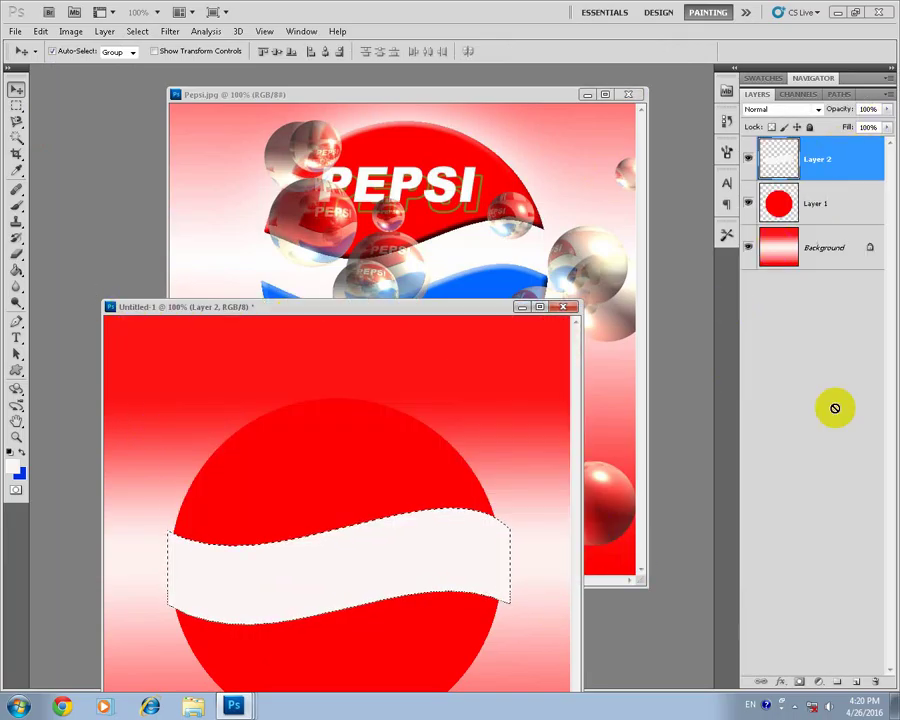
pyautogui.hotkey('ctrl', 'e')
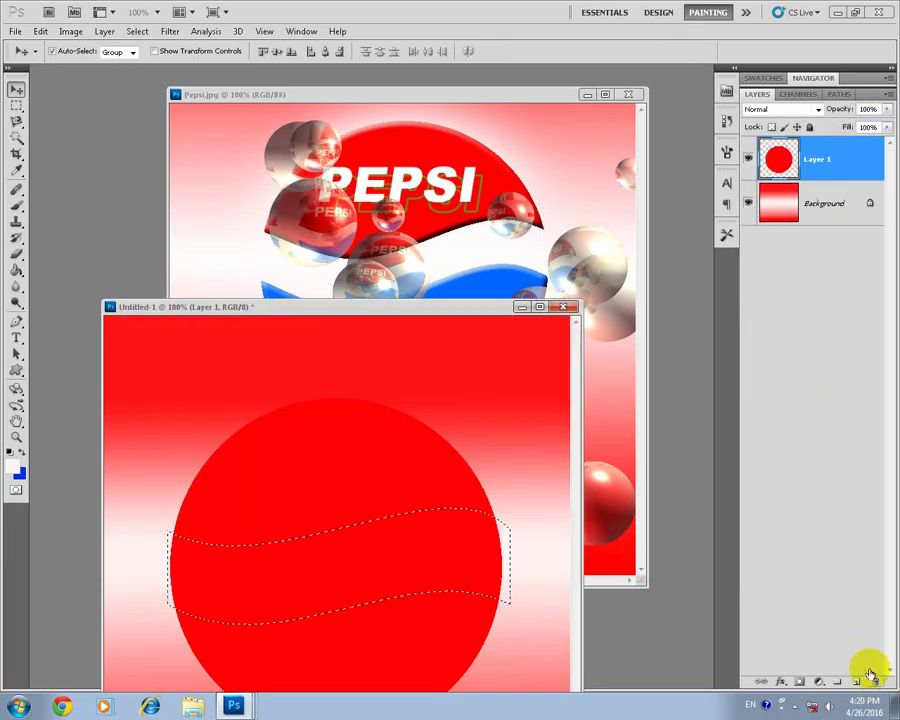
pyautogui.click(418, 466)
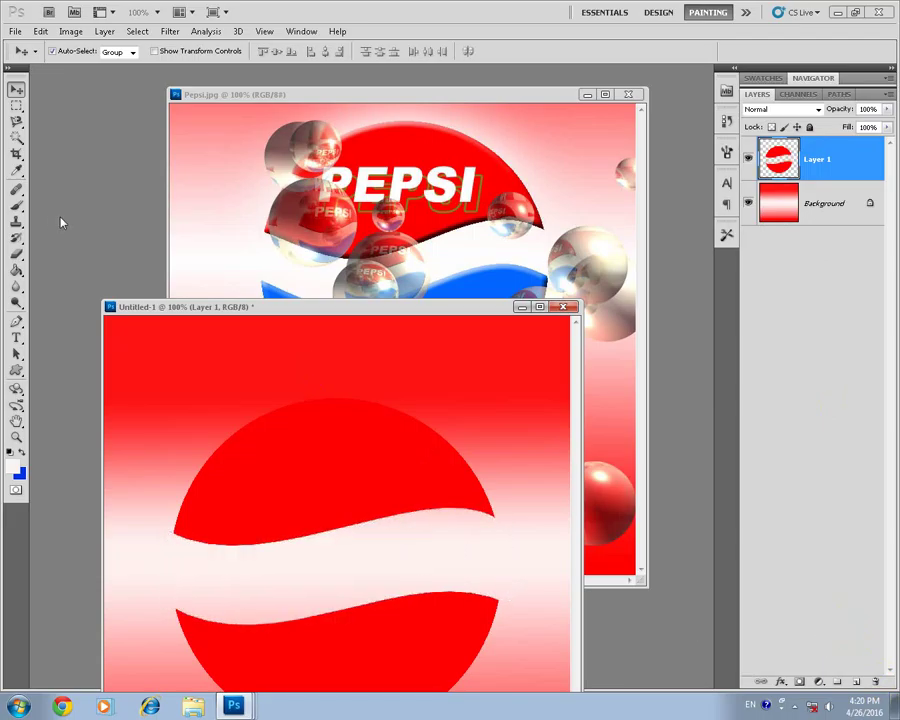
# Sample the blue from Pepsi.jpg and paint-bucket the circle's lower section with it
pyautogui.click(14, 465)
pyautogui.click(484, 282)
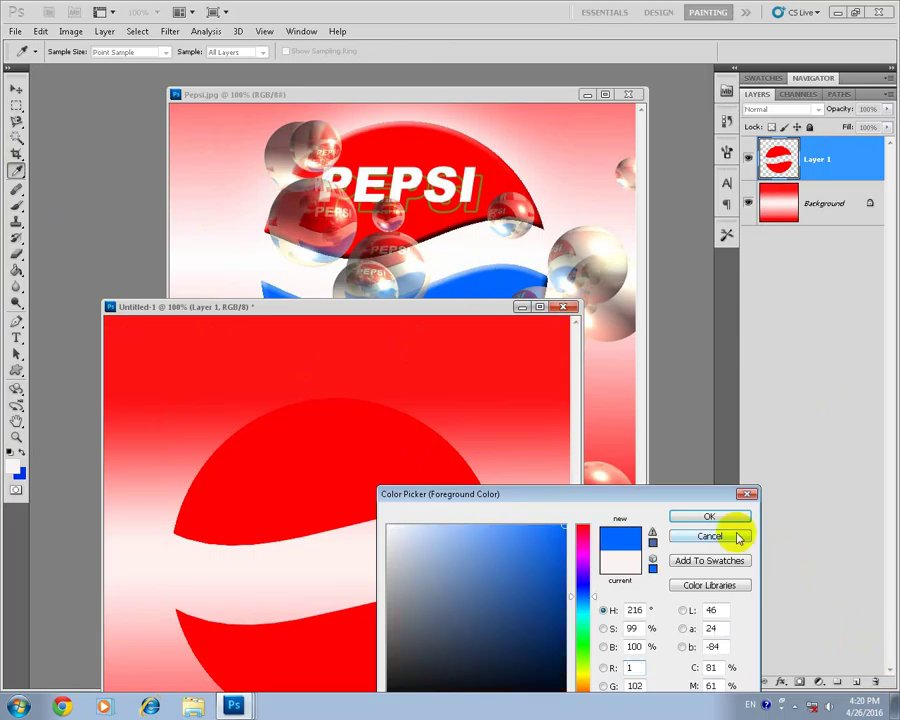
pyautogui.click(709, 516)
pyautogui.press('v')
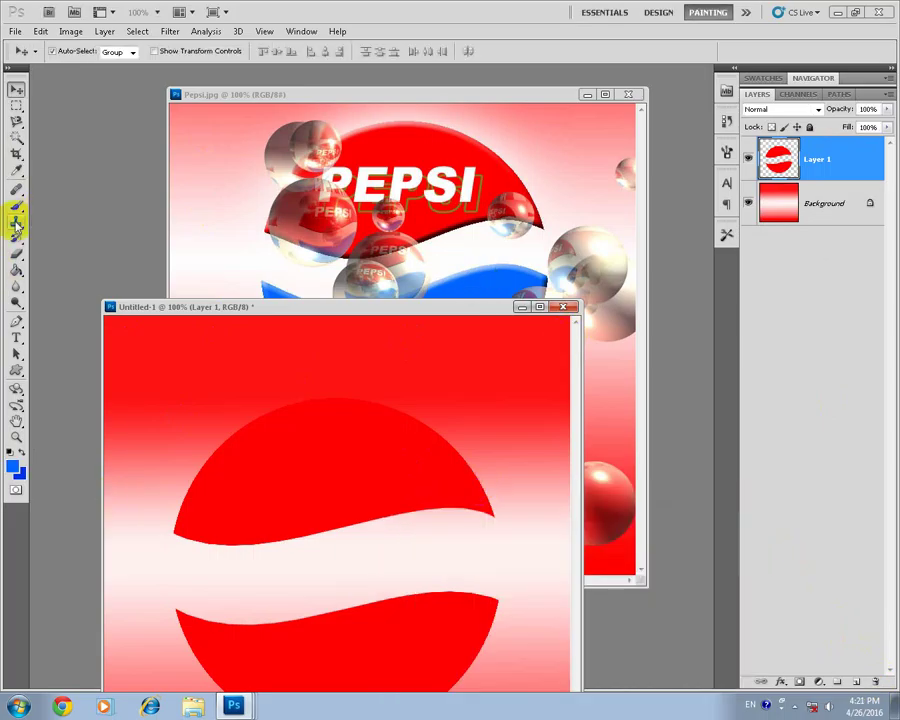
pyautogui.click(16, 270)
pyautogui.click(50, 290)
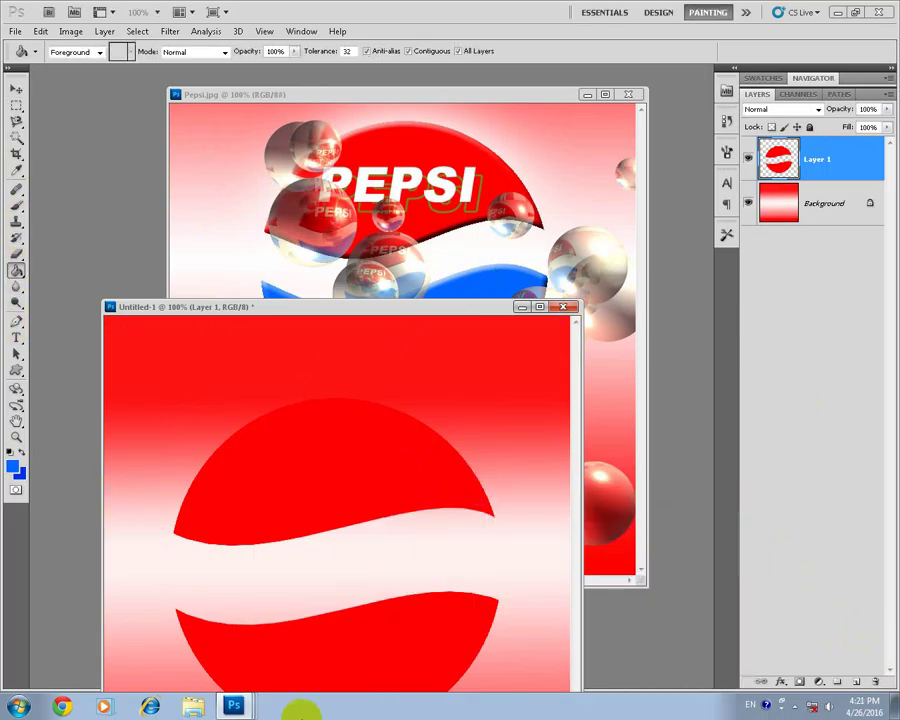
pyautogui.click(418, 640)
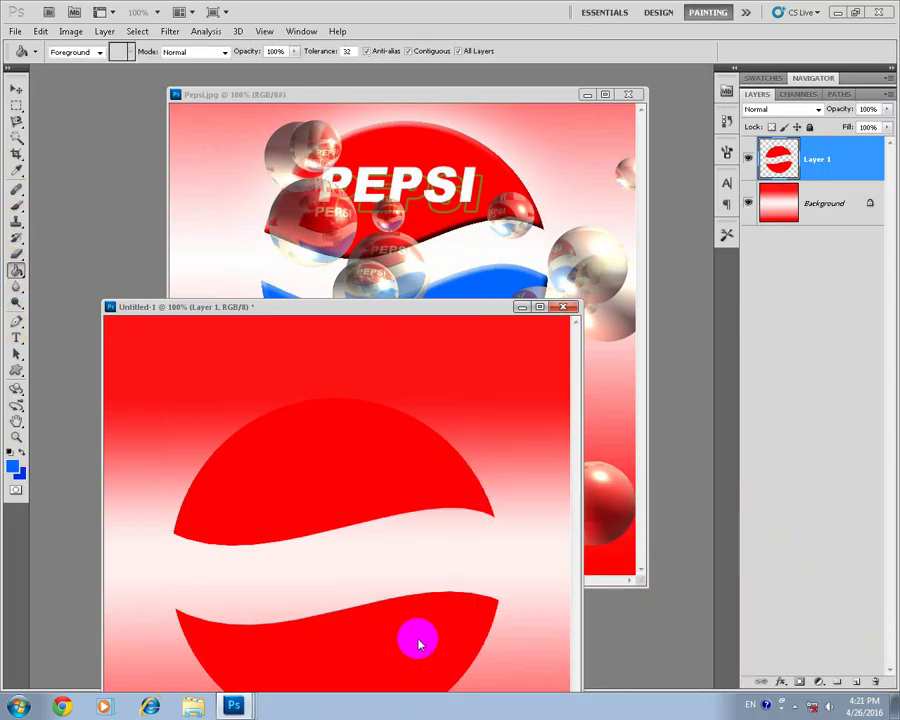
pyautogui.click(17, 90)
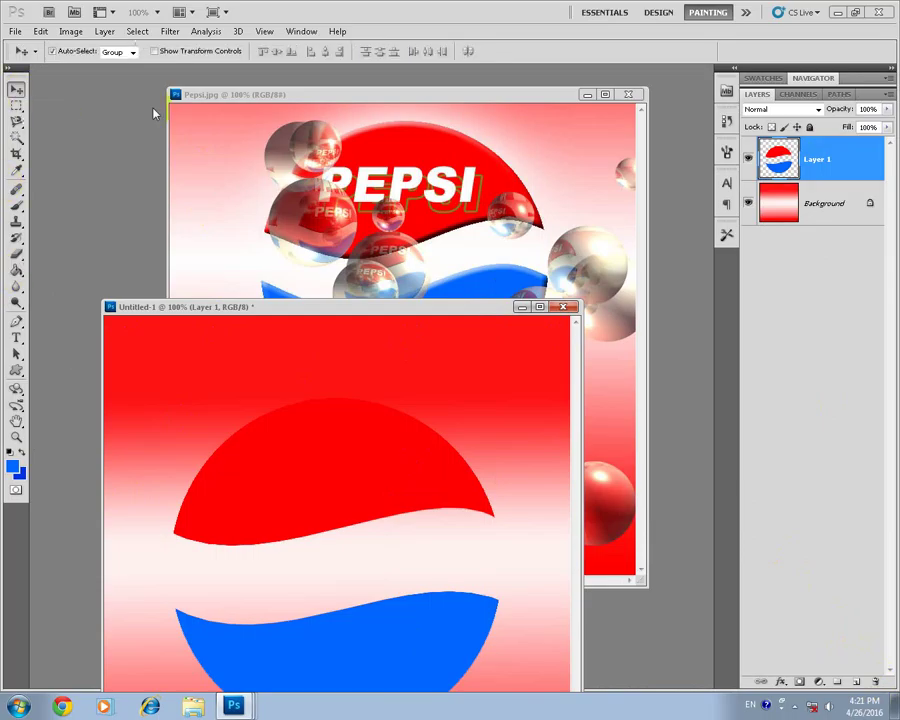
pyautogui.click(104, 31)
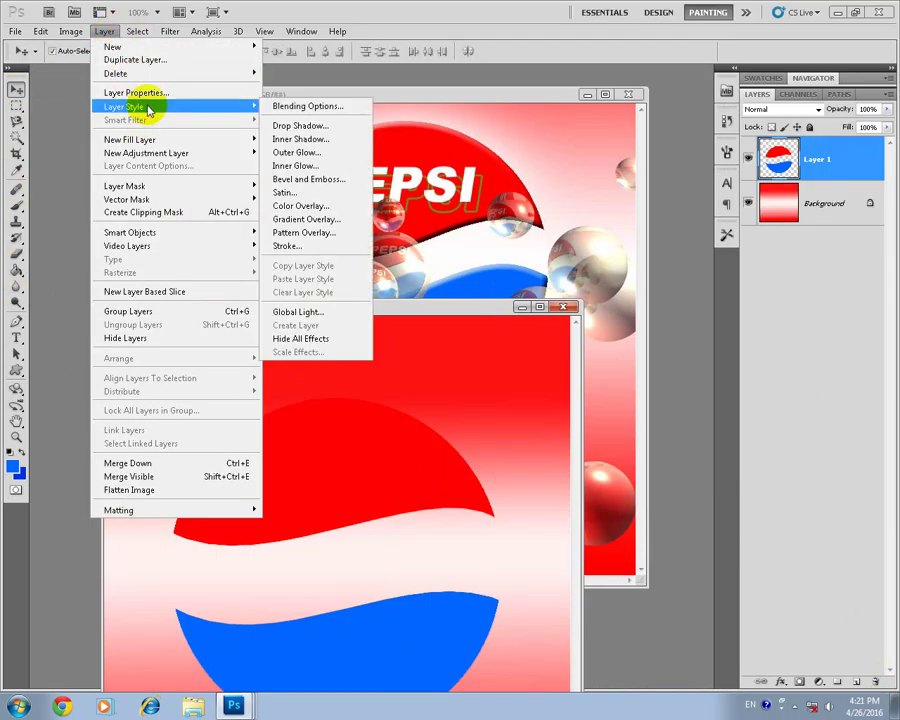
pyautogui.moveTo(124, 106)
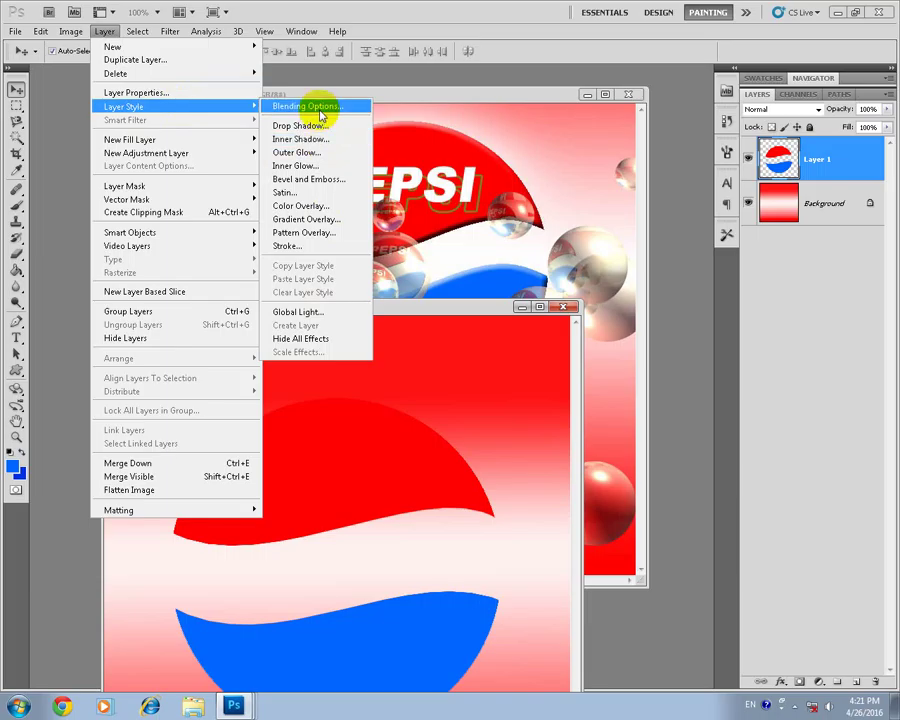
# Apply Bevel and Emboss with depth 113%, size 7 px, soften near 0 and Linear gloss contour
pyautogui.click(328, 180)
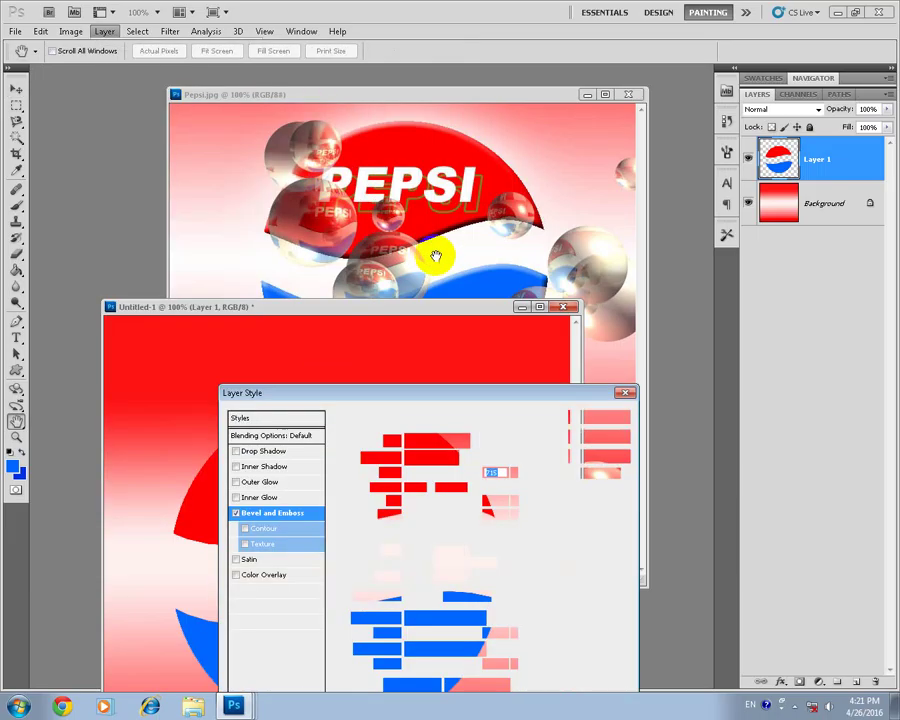
pyautogui.moveTo(410, 344)
pyautogui.mouseDown()
pyautogui.moveTo(415, 390)
pyautogui.moveTo(562, 260)
pyautogui.mouseUp()
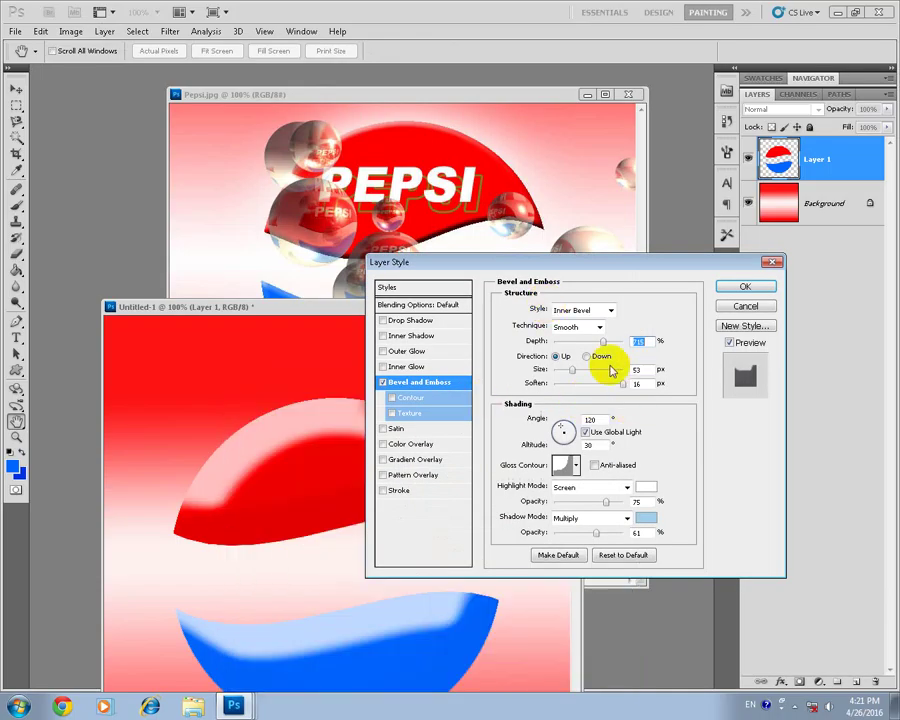
pyautogui.moveTo(603, 344)
pyautogui.mouseDown()
pyautogui.moveTo(549, 342)
pyautogui.moveTo(562, 344)
pyautogui.mouseUp()
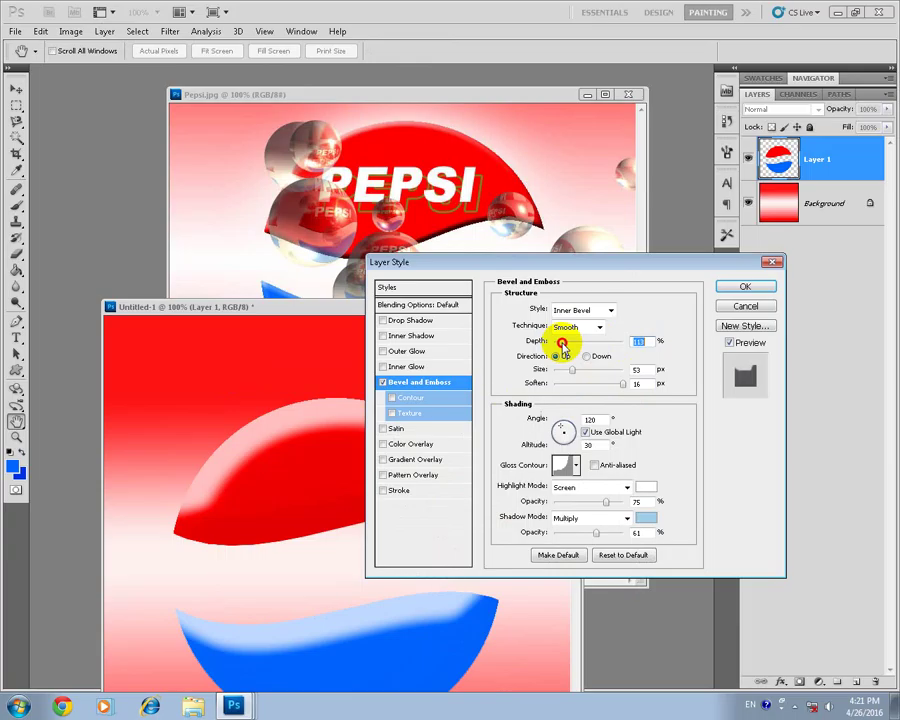
pyautogui.moveTo(571, 371); pyautogui.dragTo(565, 373)
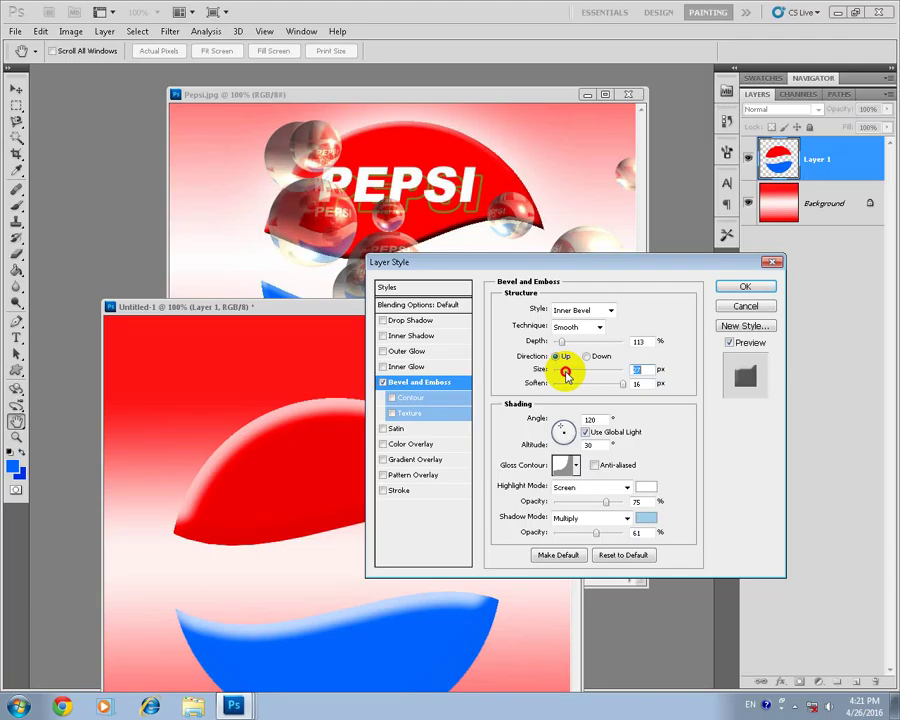
pyautogui.moveTo(566, 375); pyautogui.dragTo(559, 376)
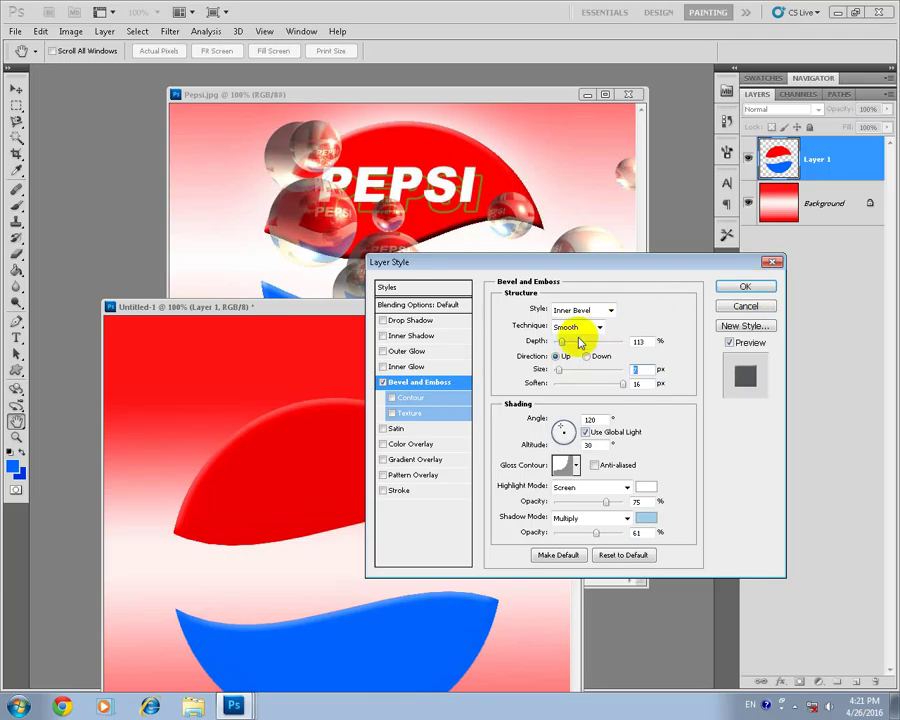
pyautogui.click(576, 466)
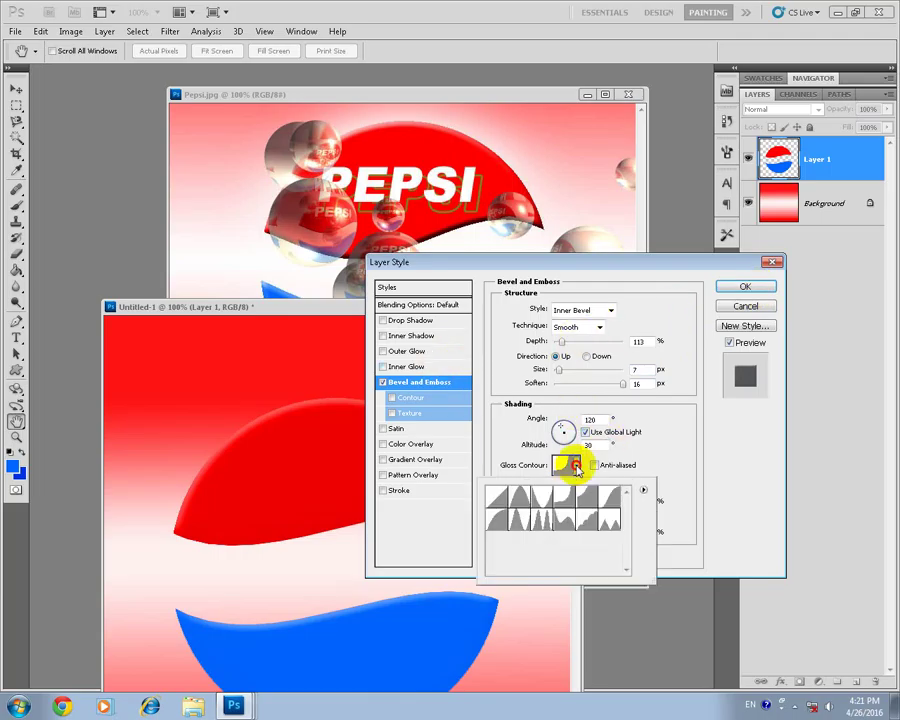
pyautogui.click(516, 494)
pyautogui.click(497, 497)
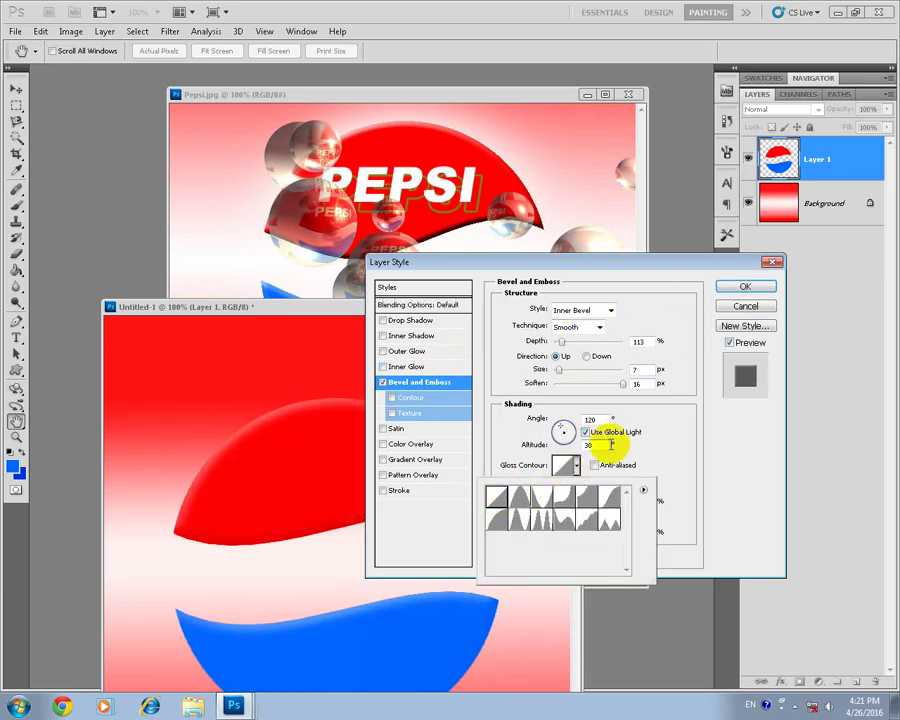
pyautogui.click(569, 394)
pyautogui.click(566, 384)
pyautogui.moveTo(567, 392); pyautogui.dragTo(561, 391)
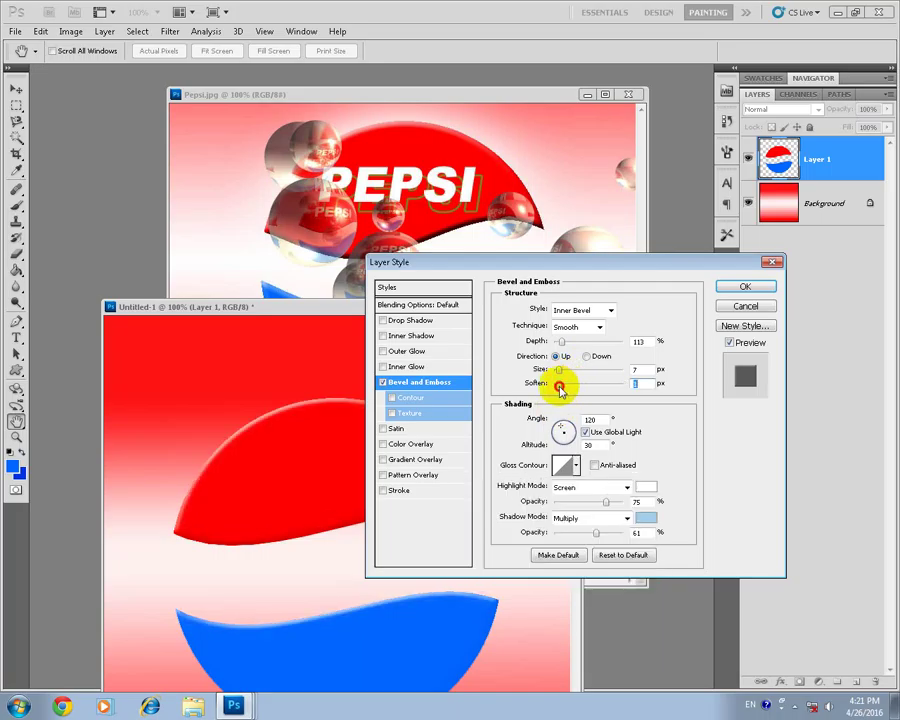
pyautogui.click(744, 287)
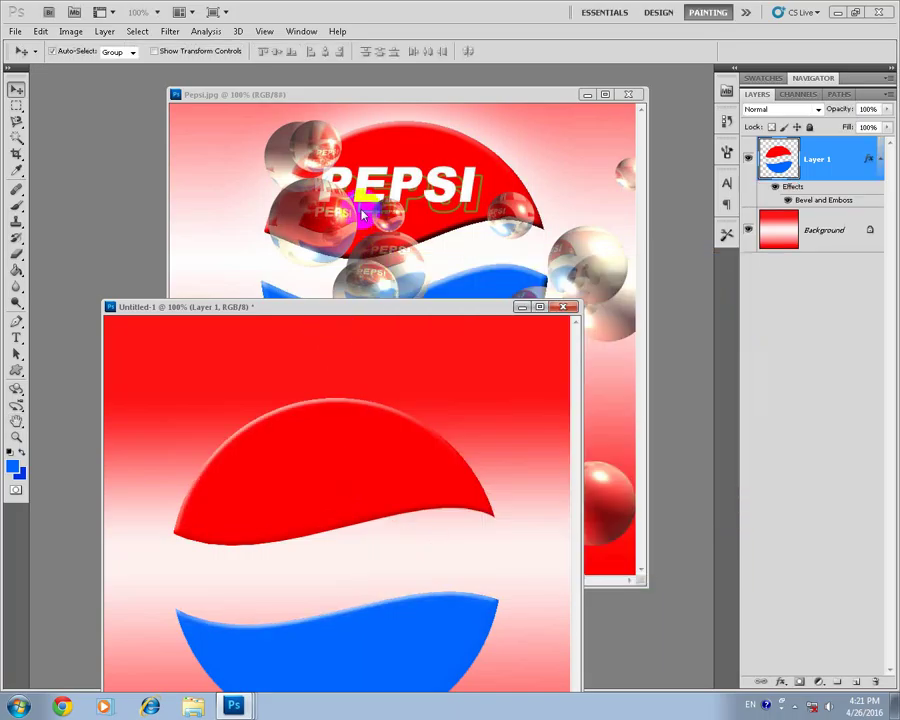
# Choose the Horizontal Type tool and click above the red arc to start text
pyautogui.moveTo(361, 481); pyautogui.dragTo(350, 283)
pyautogui.click(16, 338)
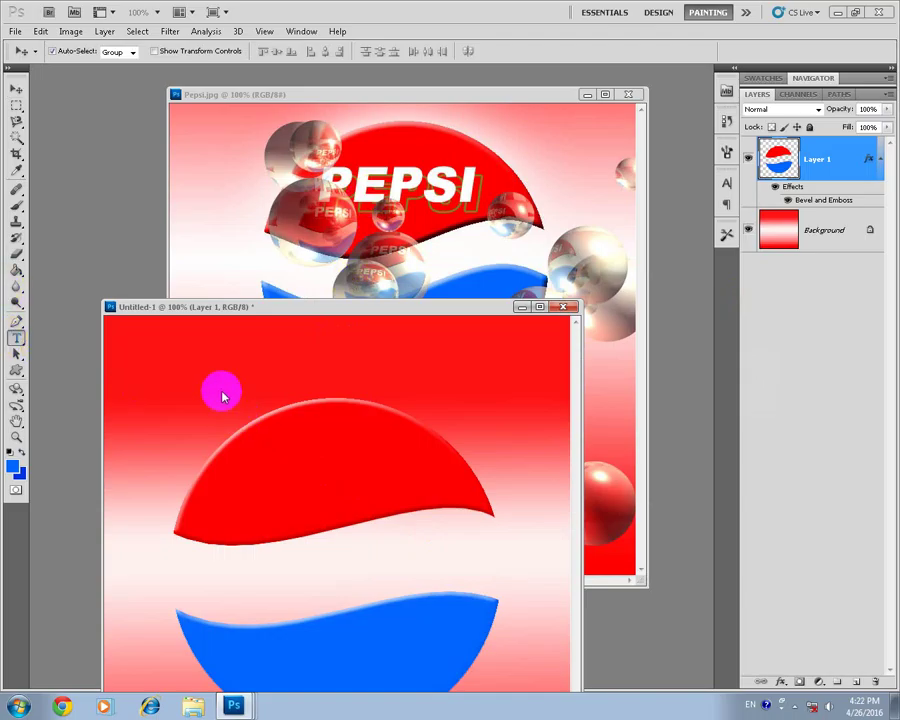
pyautogui.click(220, 390)
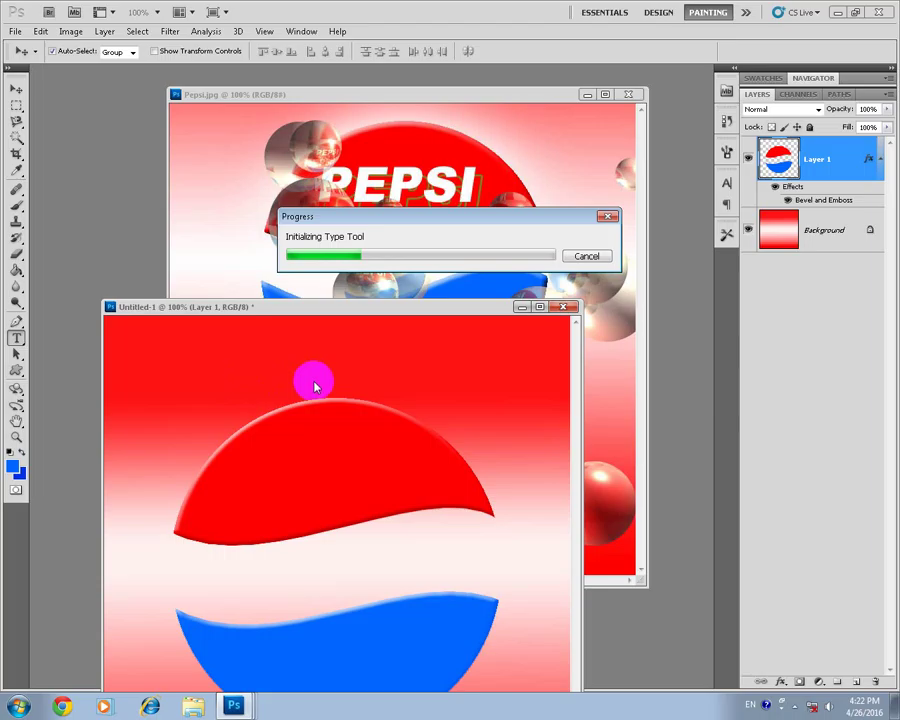
# After the Type tool loads, click above the red arc to create an empty text layer
pyautogui.click(262, 317)
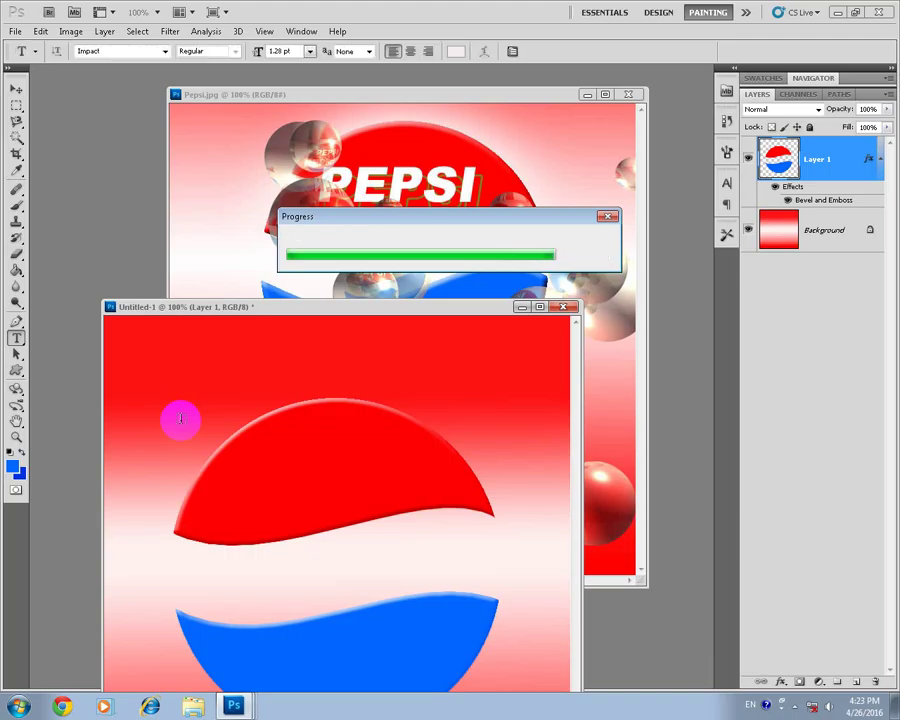
pyautogui.click(219, 380)
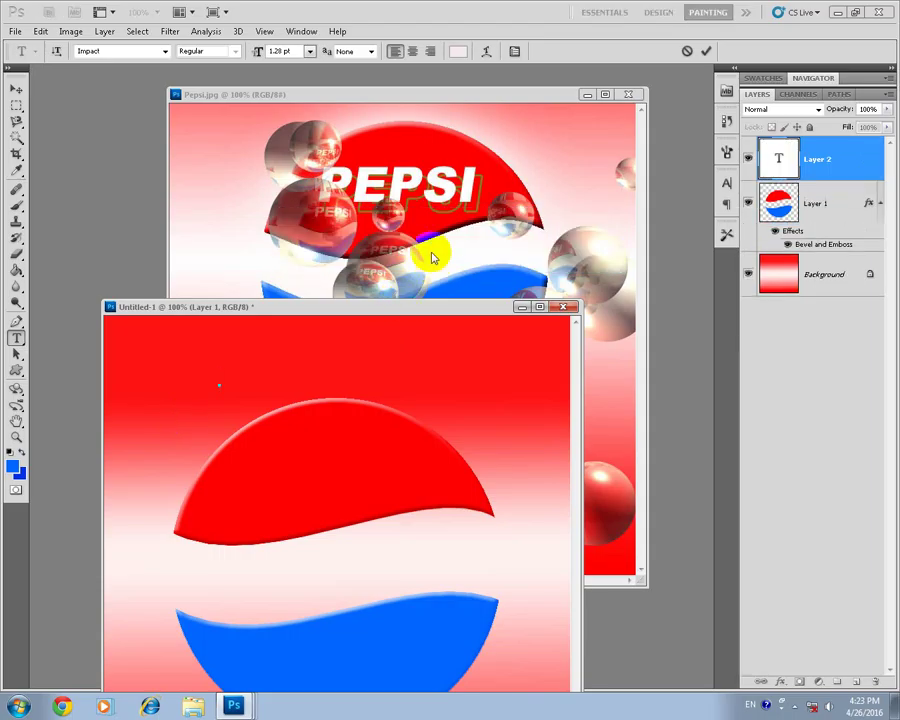
# Type the word PEPSI in Impact above the red arc, correcting the mistyped letter
pyautogui.write('PR')
pyautogui.press('BackSpace')
pyautogui.write('E')
pyautogui.write('PSI')
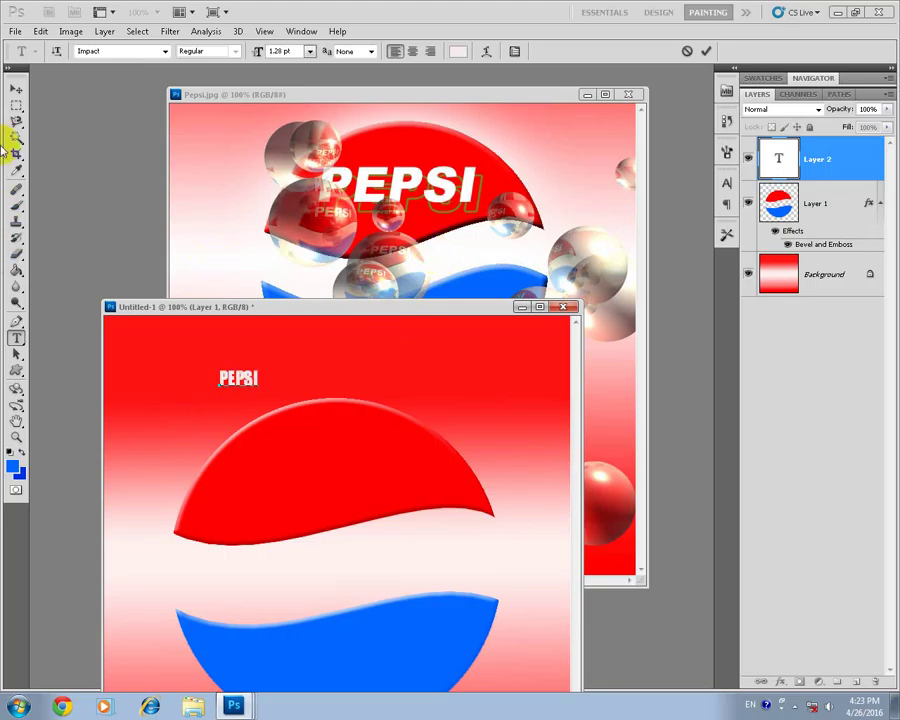
pyautogui.click(16, 104)
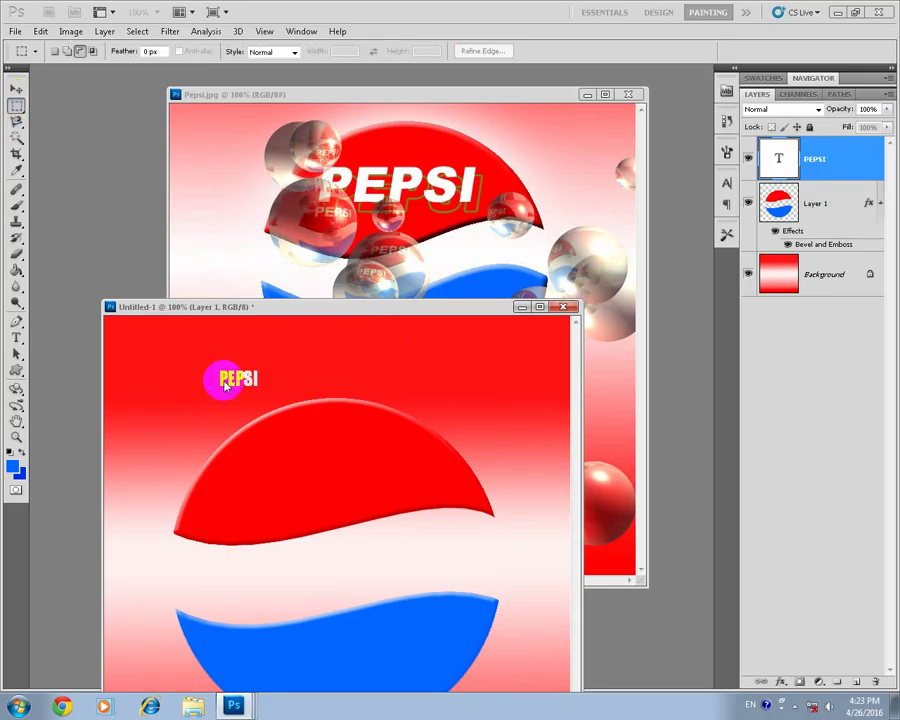
pyautogui.hotkey('ctrl', 't')
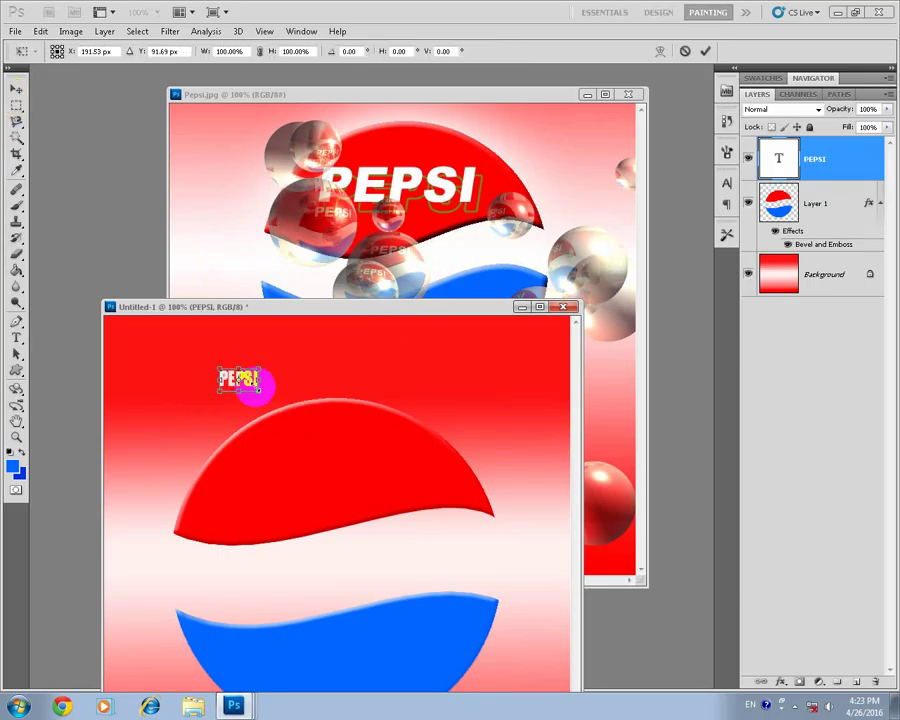
# Stretch the PEPSI text much larger across the top of the logo
pyautogui.moveTo(257, 388)
pyautogui.mouseDown()
pyautogui.moveTo(326, 410)
pyautogui.moveTo(280, 390)
pyautogui.mouseUp()
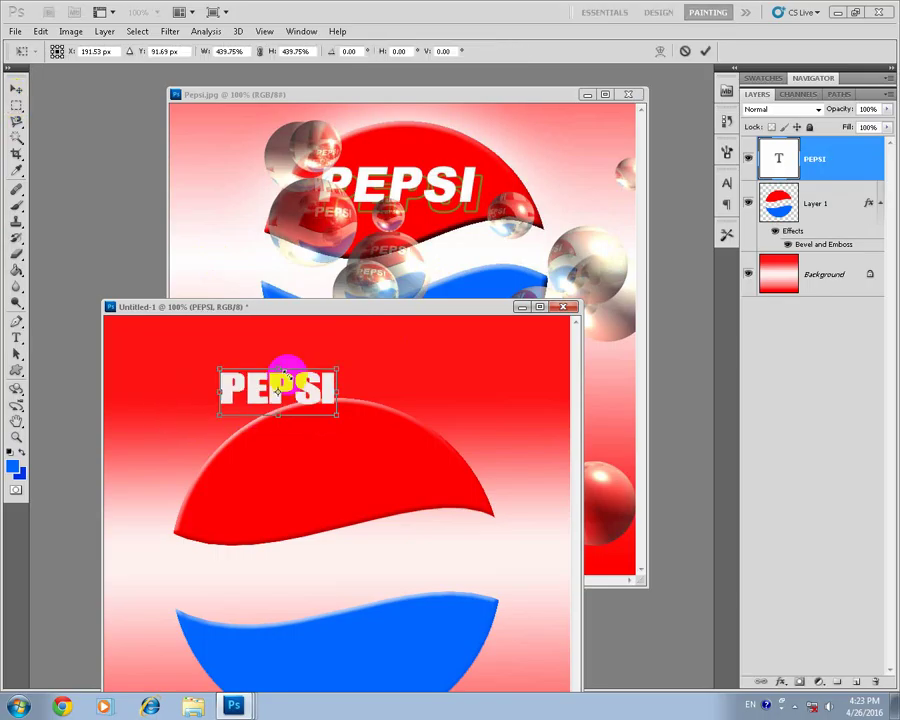
pyautogui.moveTo(337, 413); pyautogui.dragTo(389, 444)
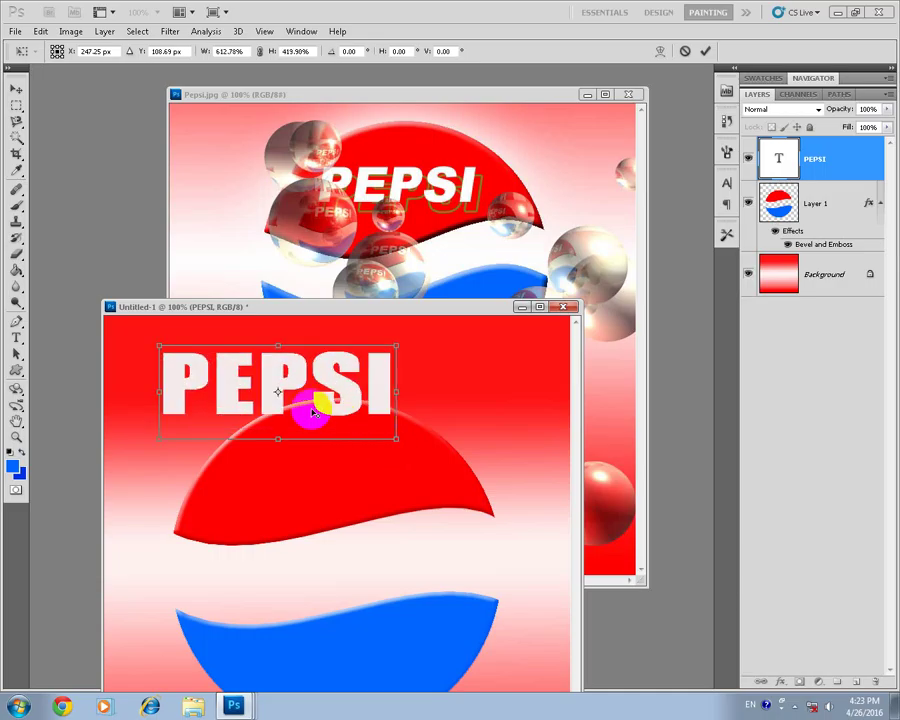
pyautogui.press('Return')
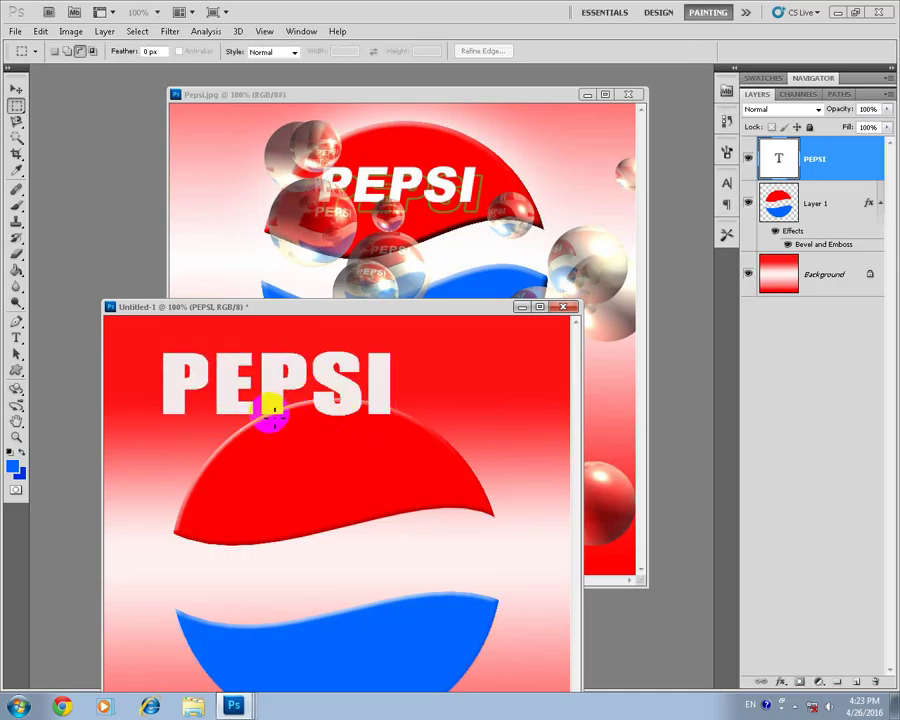
# Change the PEPSI lettering's font from Impact to Arial Bold
pyautogui.click(16, 338)
pyautogui.click(262, 378)
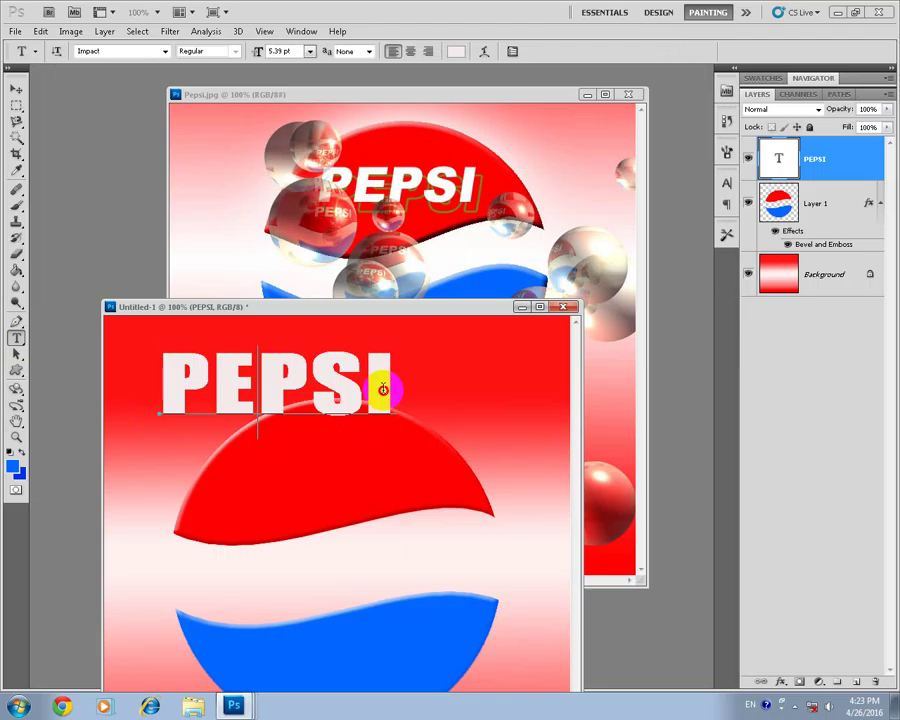
pyautogui.moveTo(382, 390); pyautogui.dragTo(135, 378)
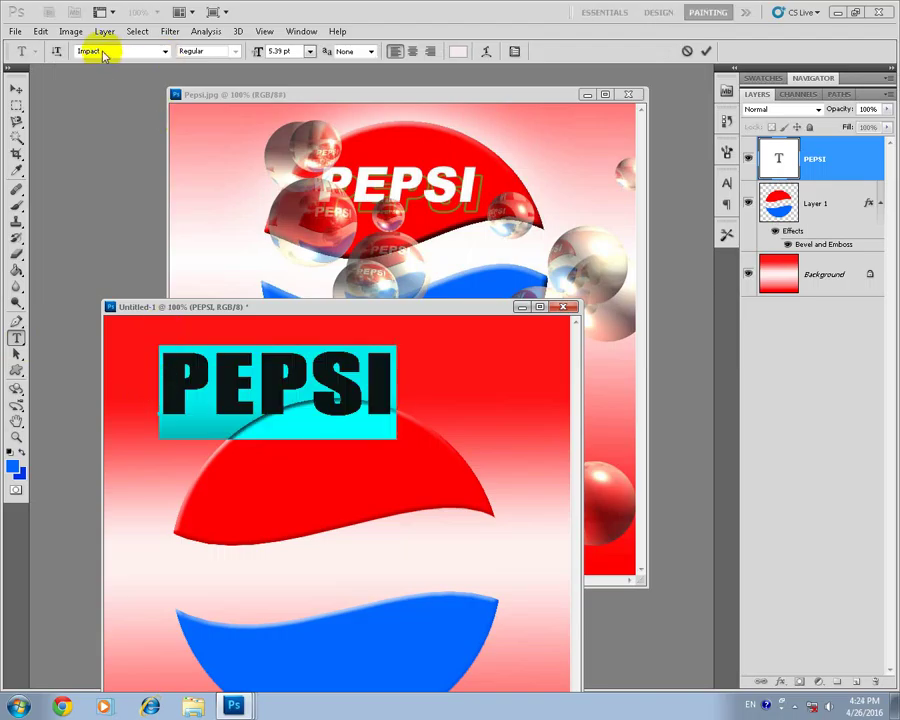
pyautogui.click(158, 51)
pyautogui.write('ar')
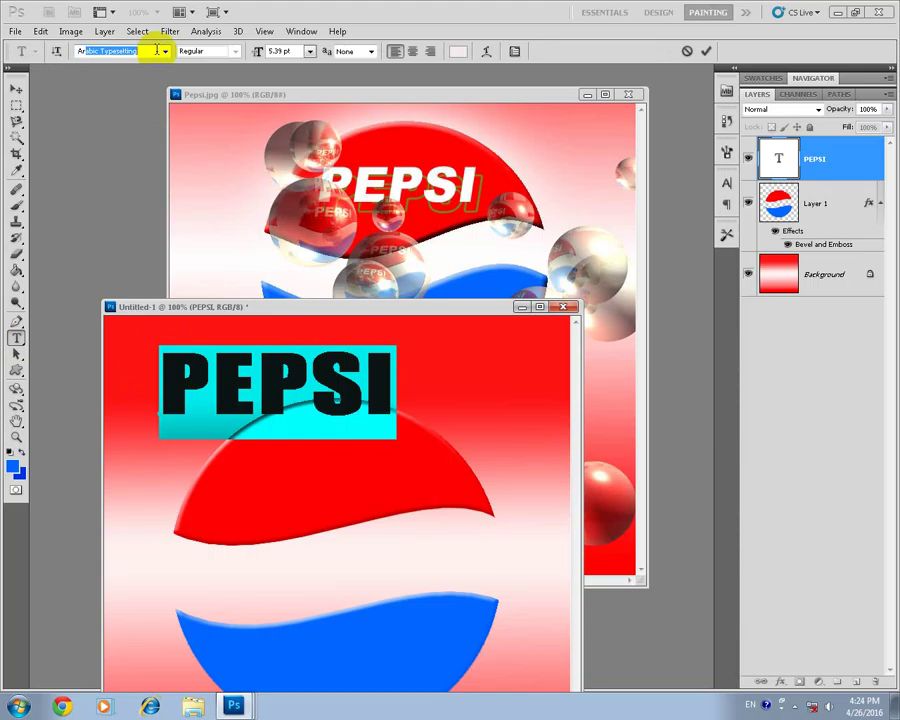
pyautogui.write('i')
pyautogui.write('al')
pyautogui.press('Return')
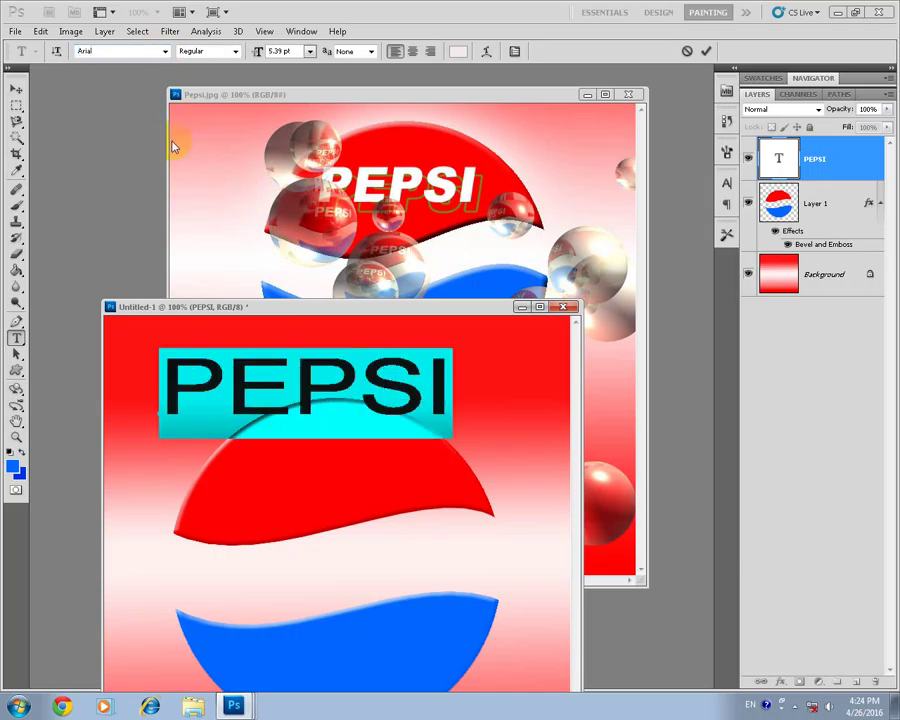
pyautogui.click(235, 52)
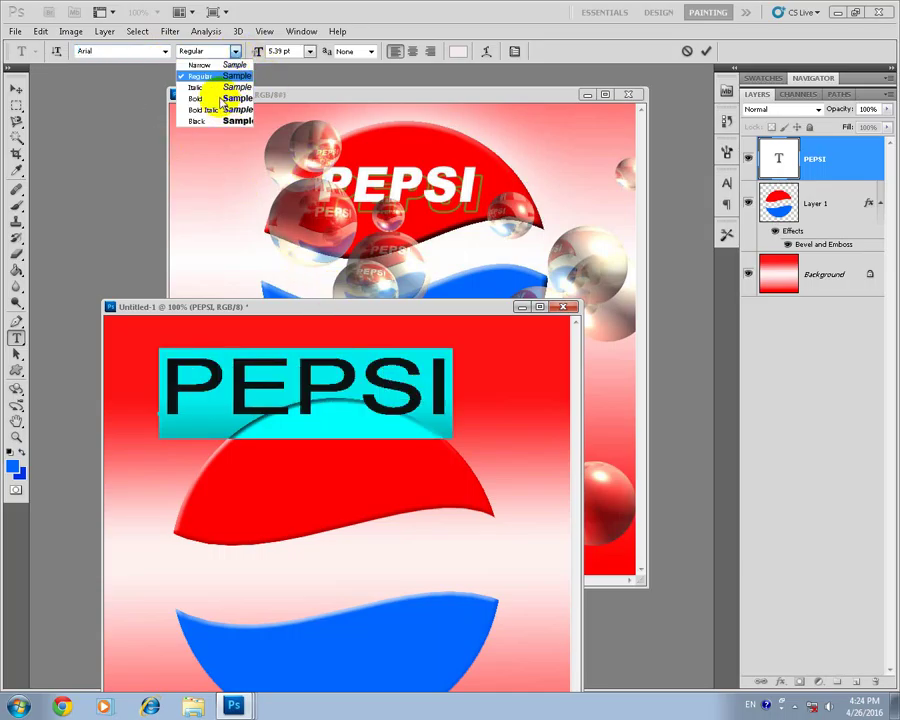
pyautogui.click(220, 99)
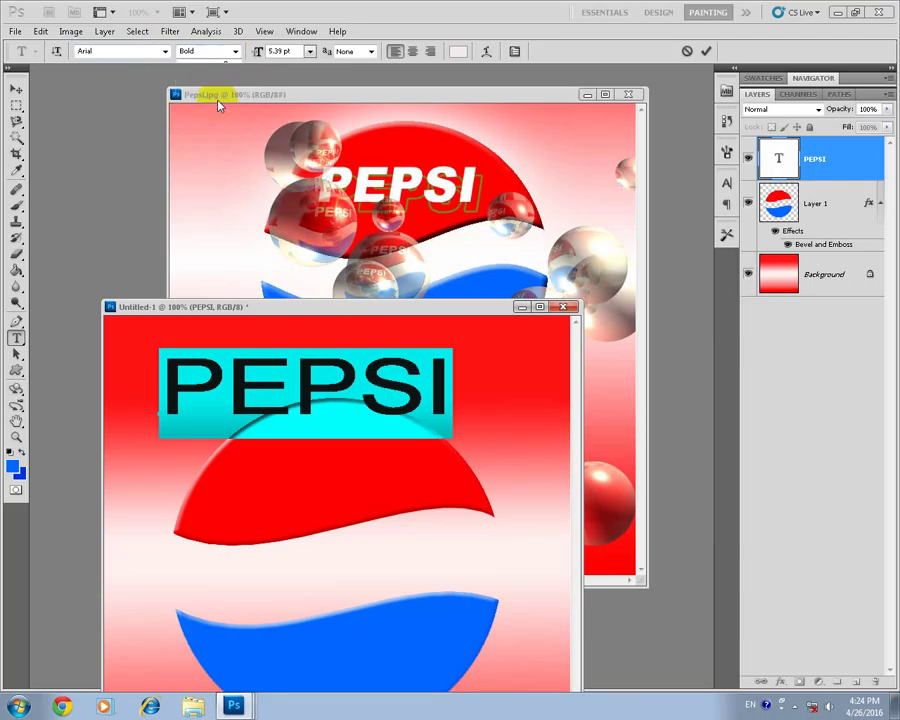
pyautogui.click(16, 89)
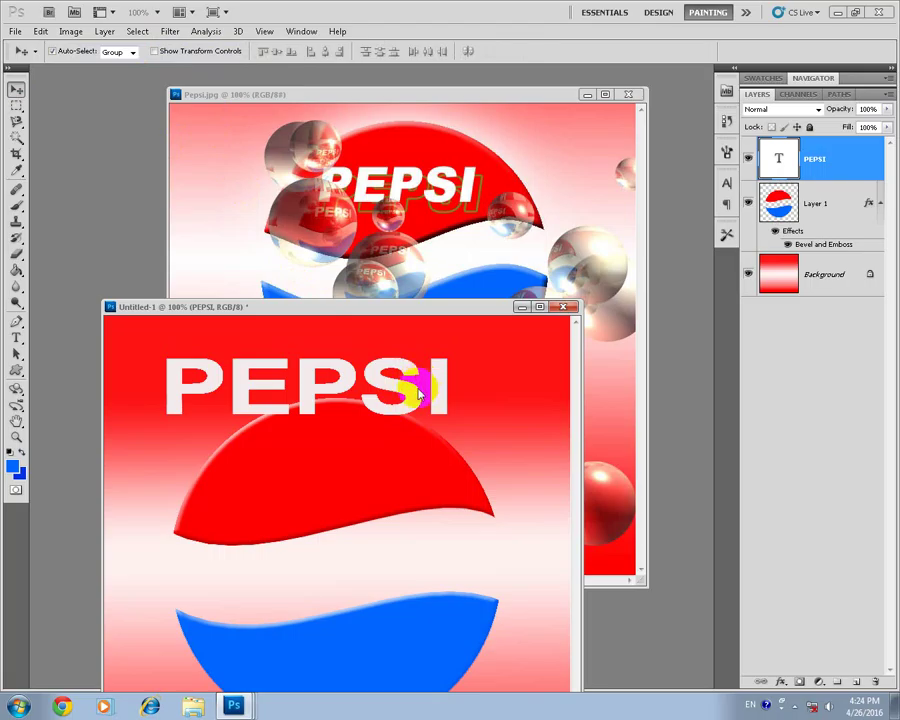
# Shrink PEPSI slightly and drag it down onto the red wave of the logo
pyautogui.moveTo(413, 397); pyautogui.dragTo(428, 383)
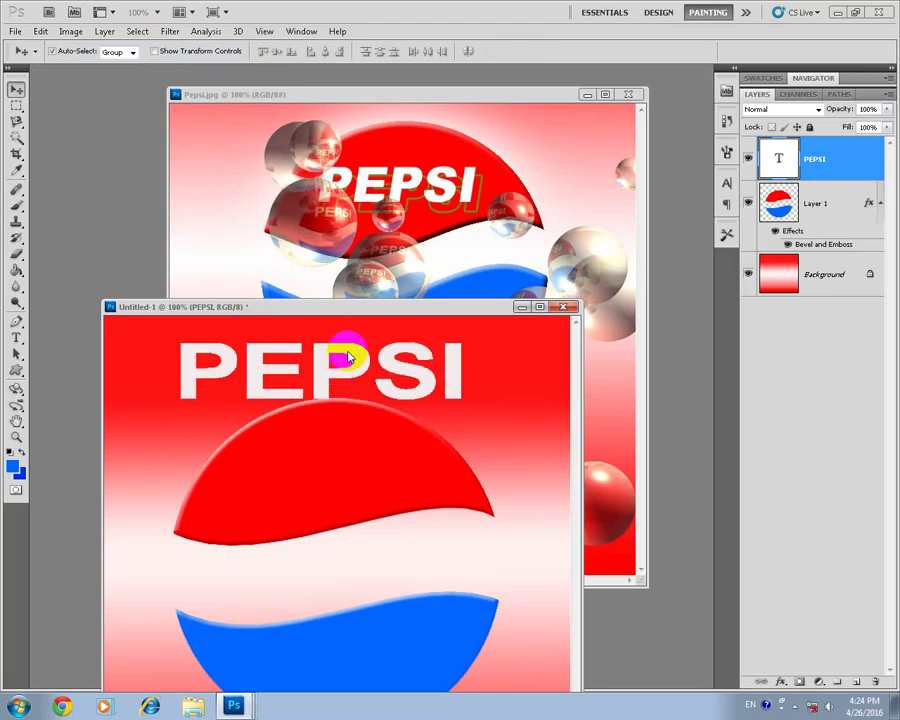
pyautogui.hotkey('ctrl', 't')
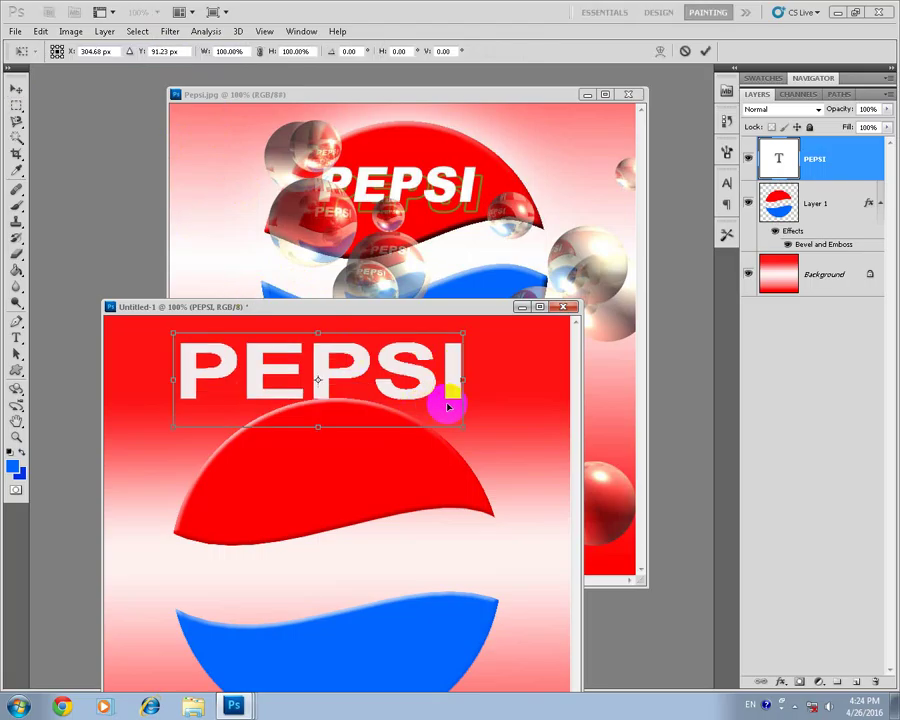
pyautogui.moveTo(466, 422); pyautogui.dragTo(406, 404)
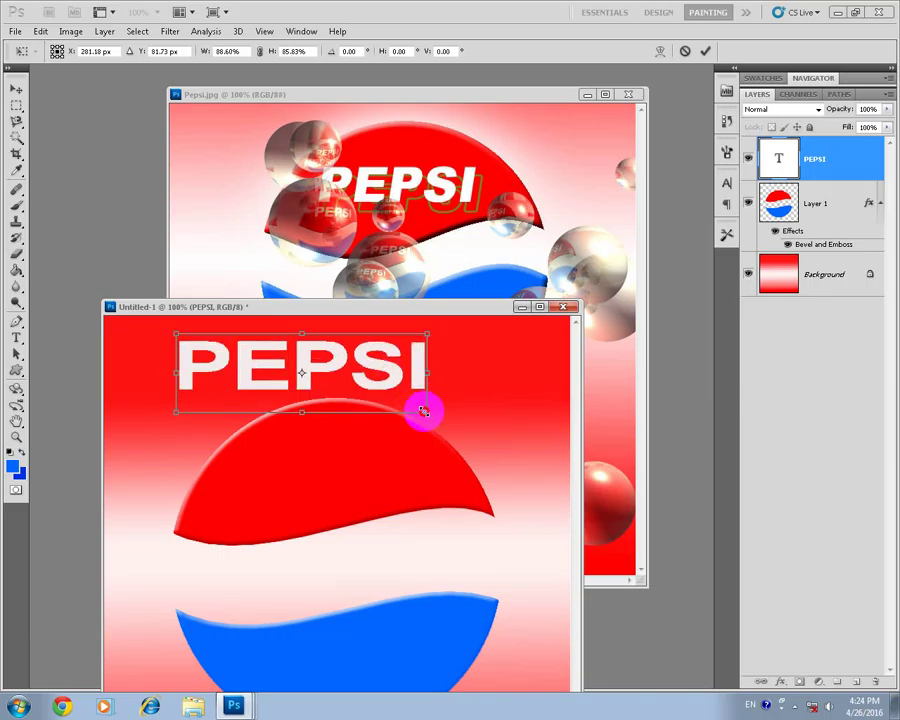
pyautogui.press('Return')
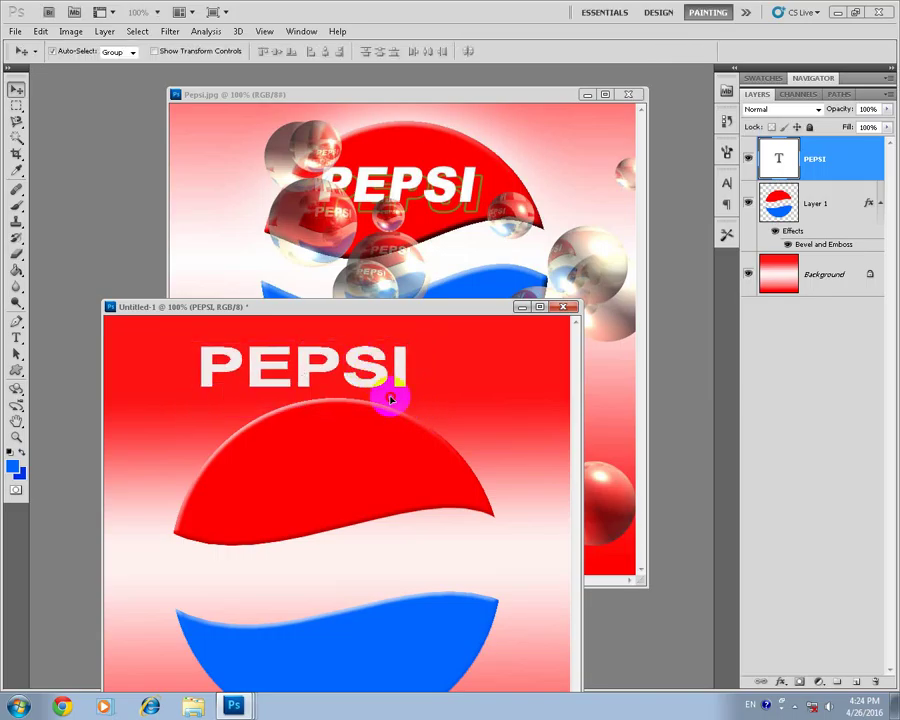
pyautogui.moveTo(367, 365); pyautogui.dragTo(410, 483)
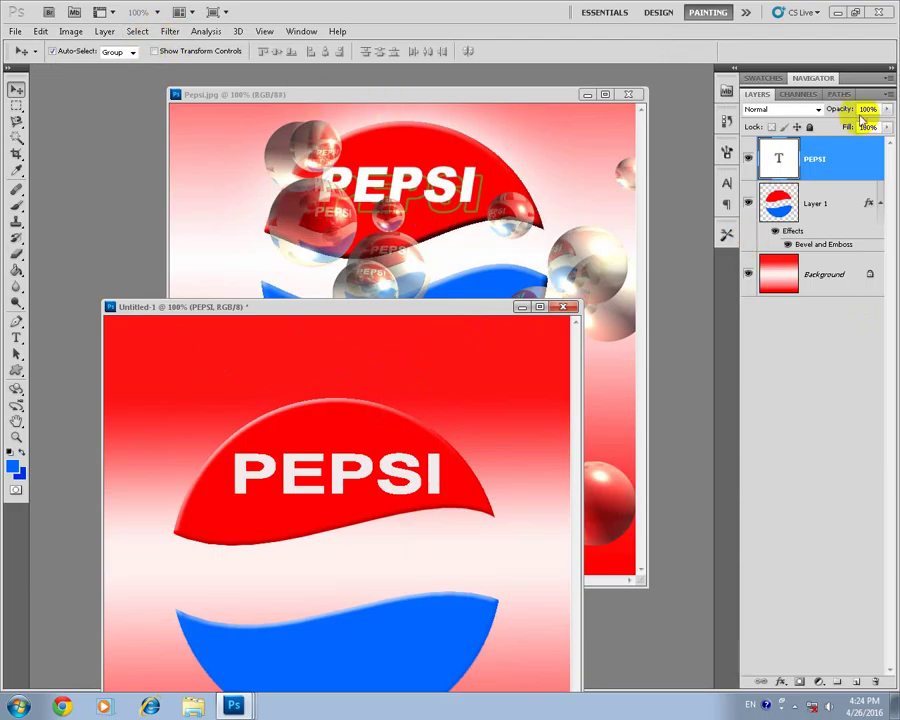
# Rasterize the PEPSI type layer and start a Drop Shadow layer style
pyautogui.rightClick(822, 160)
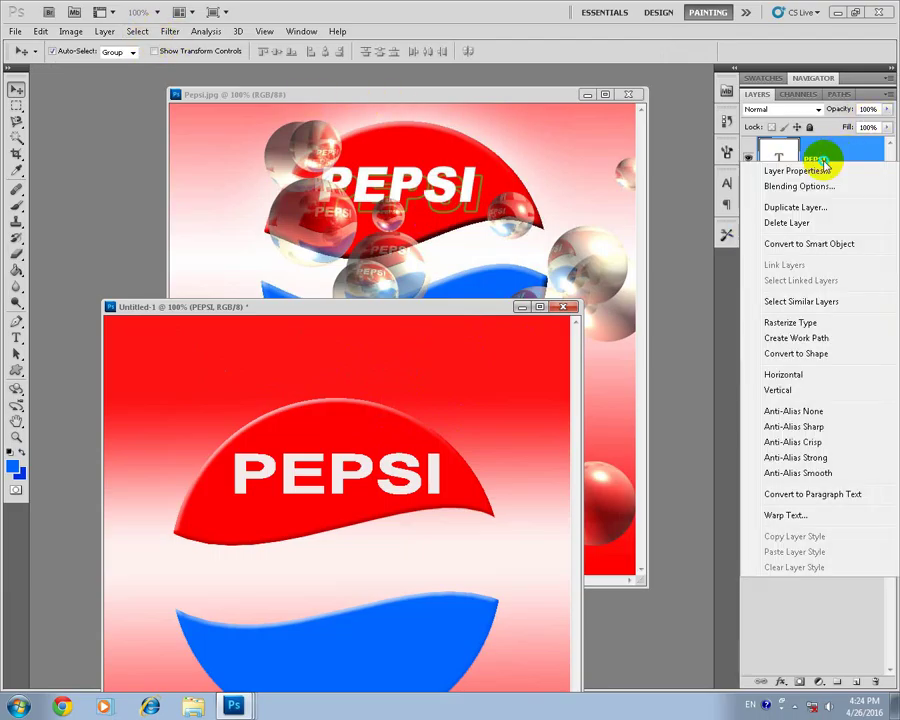
pyautogui.click(812, 323)
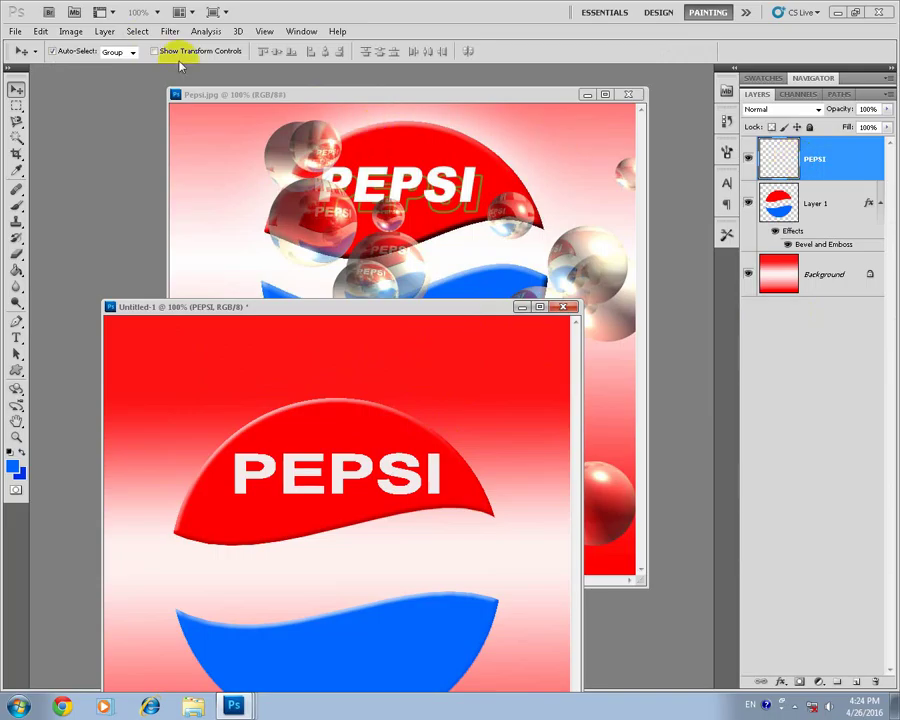
pyautogui.click(104, 31)
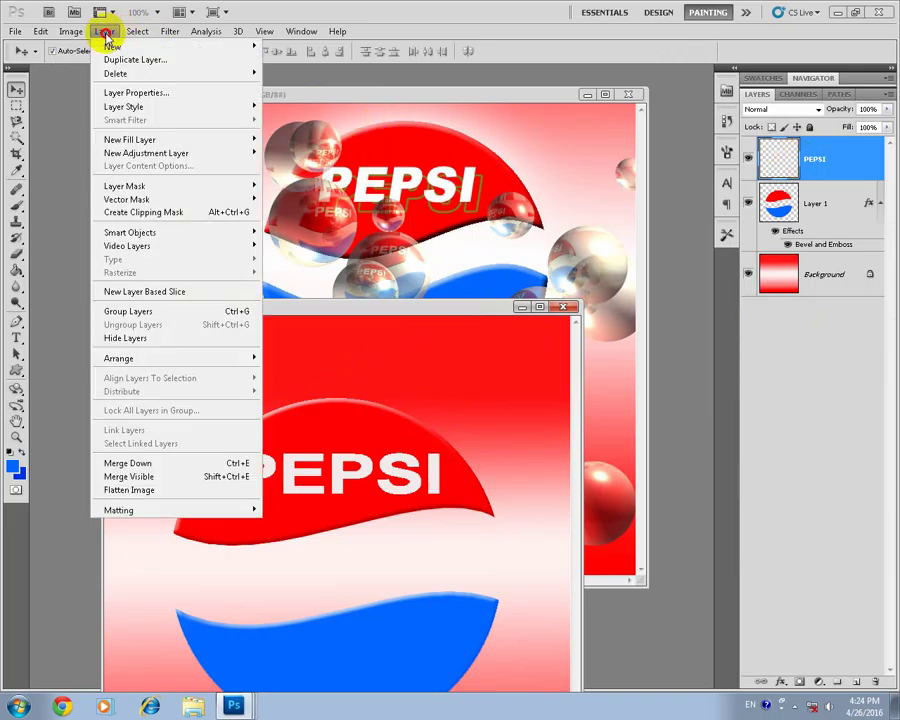
pyautogui.moveTo(124, 106)
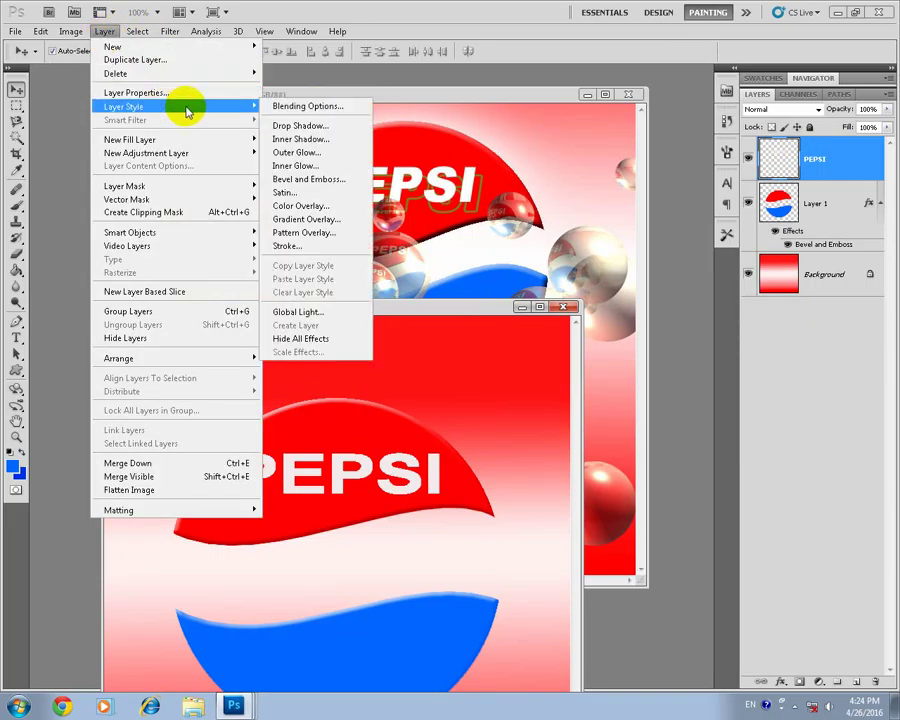
pyautogui.click(300, 126)
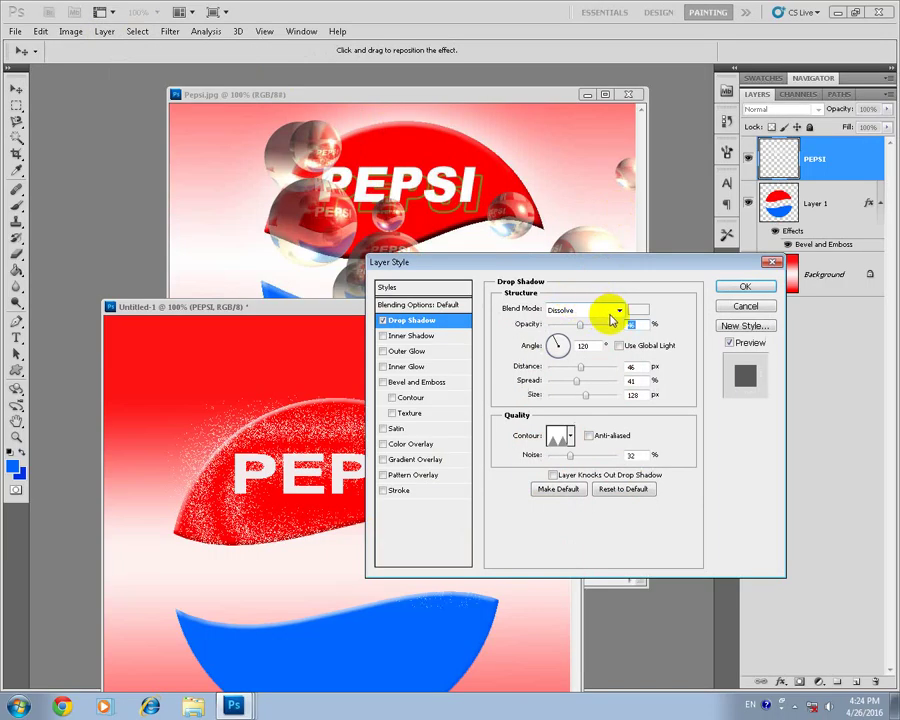
# Give the shadow Normal blending, Noise 0, a new contour and a saturated orange colour
pyautogui.click(614, 311)
pyautogui.click(604, 321)
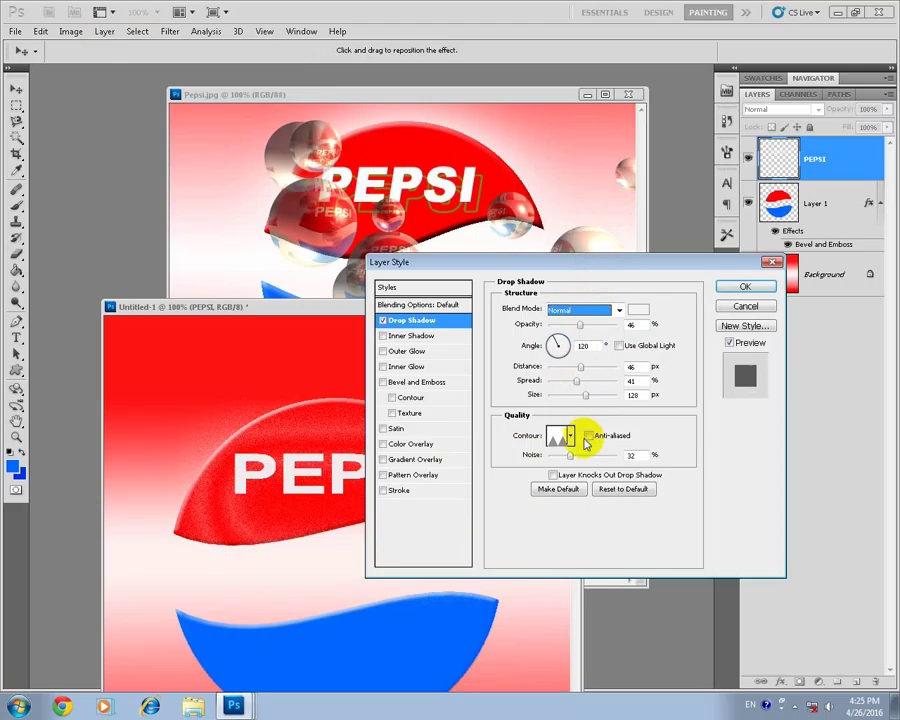
pyautogui.moveTo(572, 458)
pyautogui.mouseDown()
pyautogui.moveTo(528, 454)
pyautogui.moveTo(538, 456)
pyautogui.mouseUp()
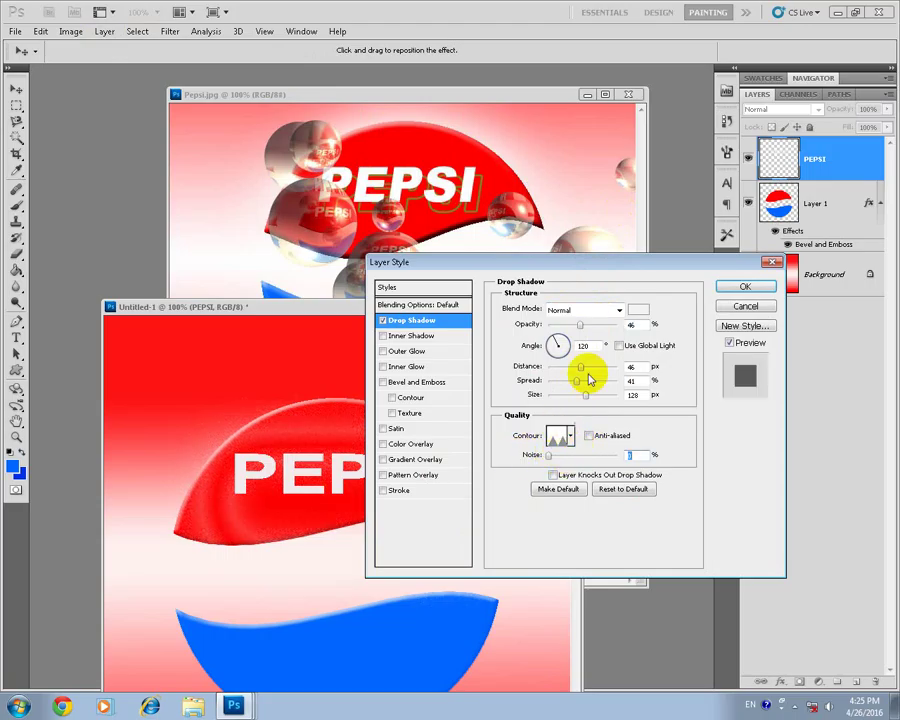
pyautogui.click(570, 436)
pyautogui.click(517, 465)
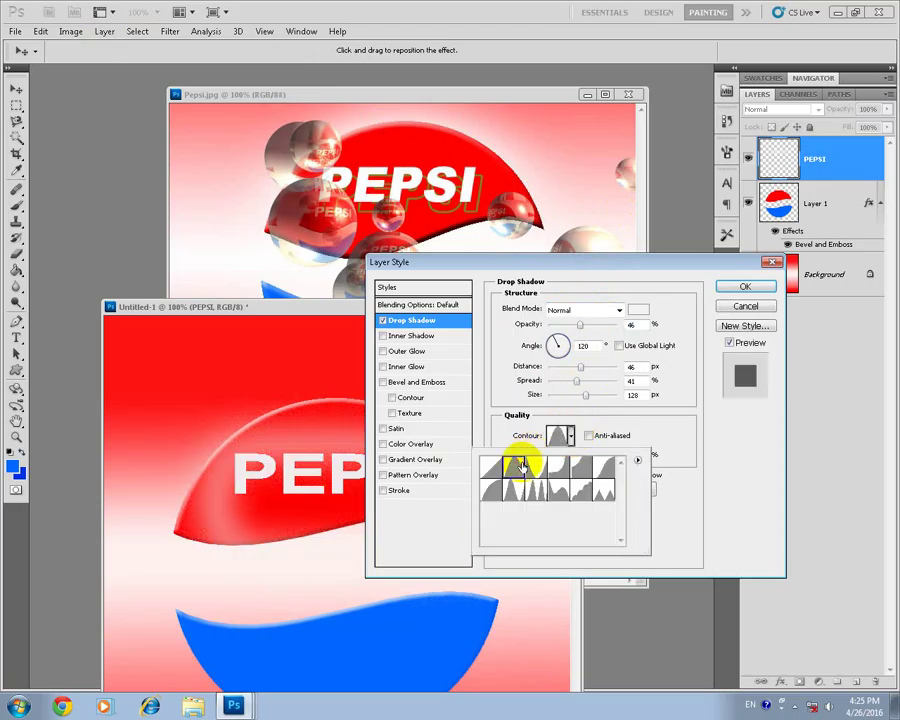
pyautogui.click(620, 309)
pyautogui.click(638, 309)
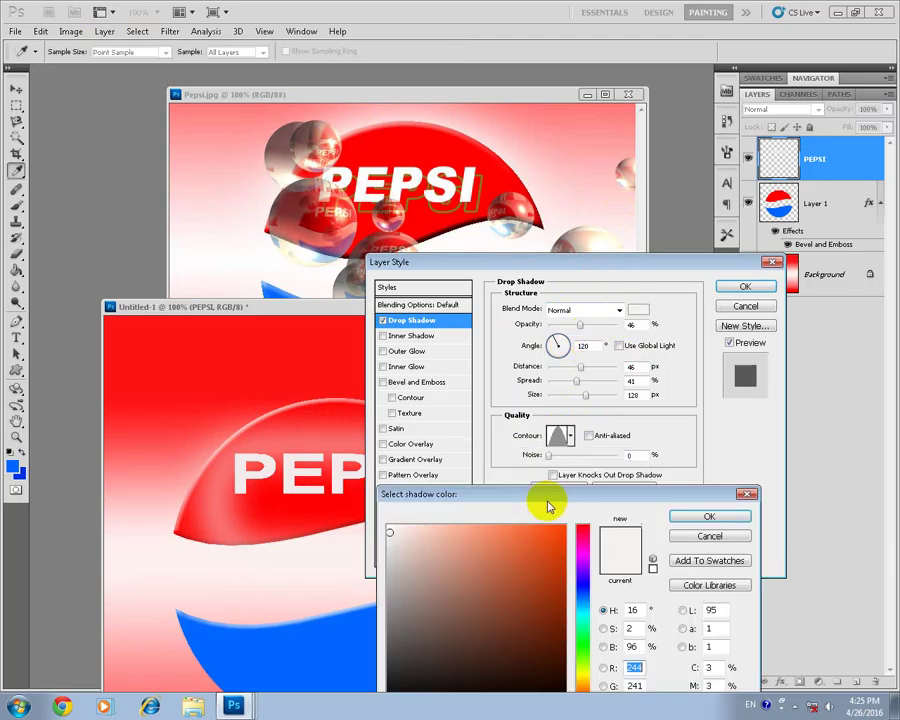
pyautogui.click(584, 682)
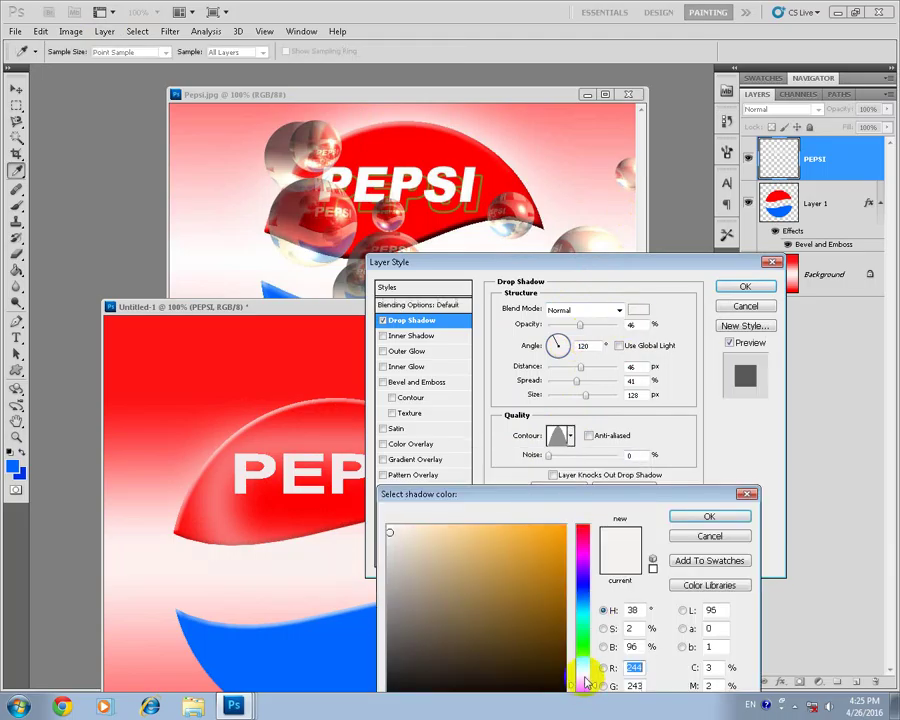
pyautogui.click(555, 541)
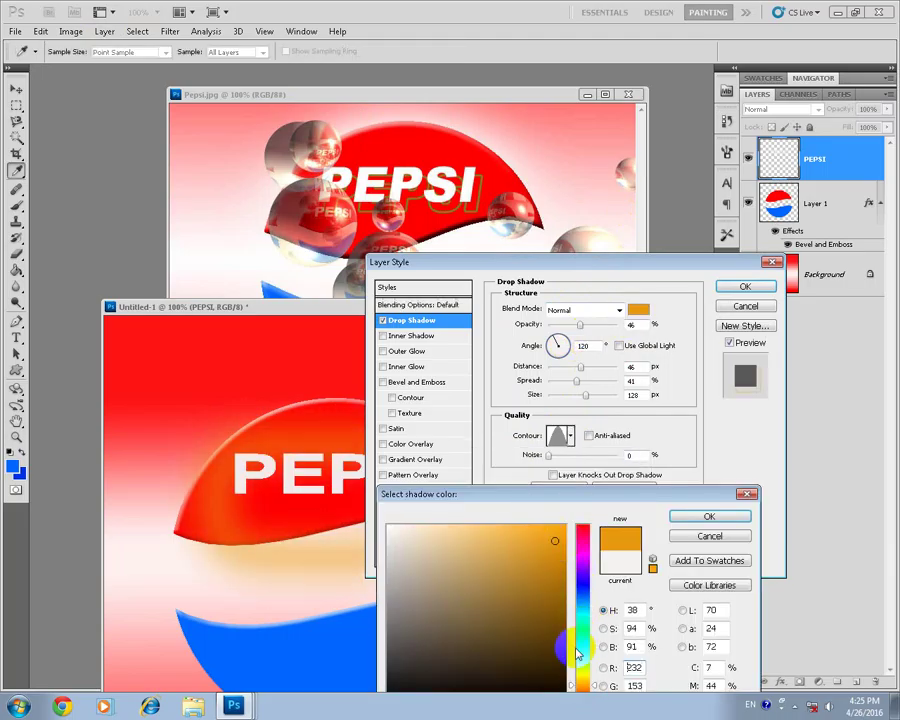
pyautogui.click(713, 520)
# Set shadow opacity to 100% with small spread and size, and apply it
pyautogui.moveTo(580, 325); pyautogui.dragTo(615, 325)
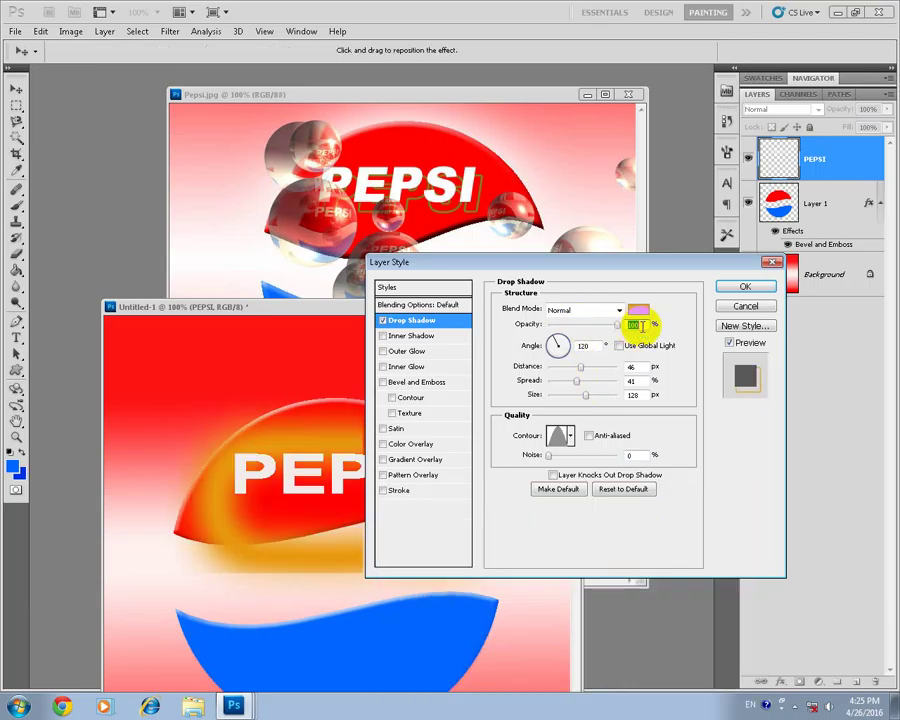
pyautogui.moveTo(579, 384); pyautogui.dragTo(553, 384)
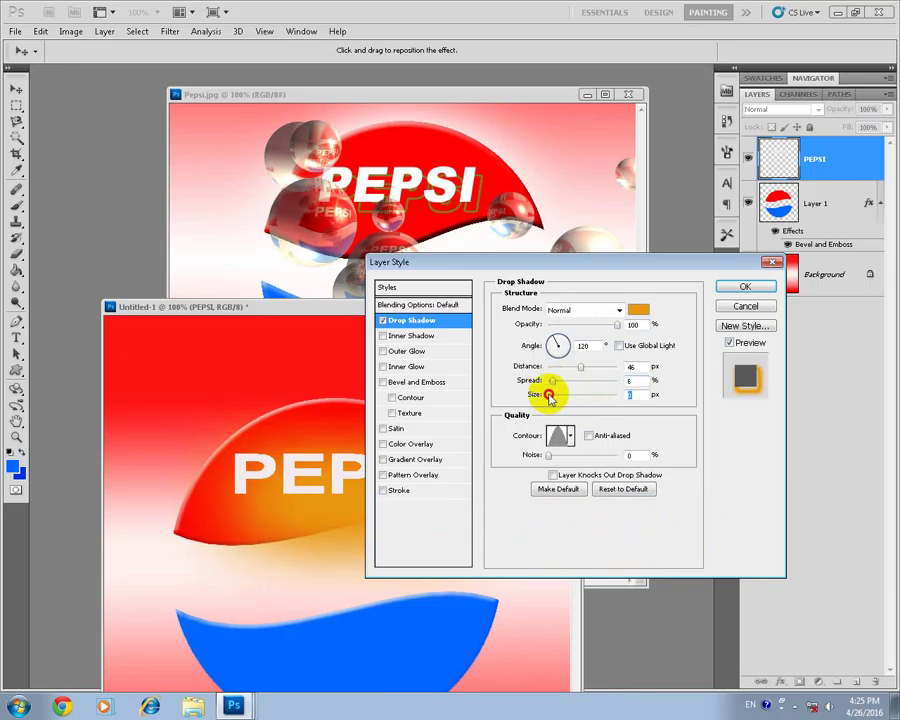
pyautogui.moveTo(545, 393)
pyautogui.mouseDown()
pyautogui.moveTo(560, 396)
pyautogui.moveTo(565, 368)
pyautogui.moveTo(549, 376)
pyautogui.moveTo(580, 381)
pyautogui.moveTo(553, 397)
pyautogui.mouseUp()
pyautogui.click(630, 324)
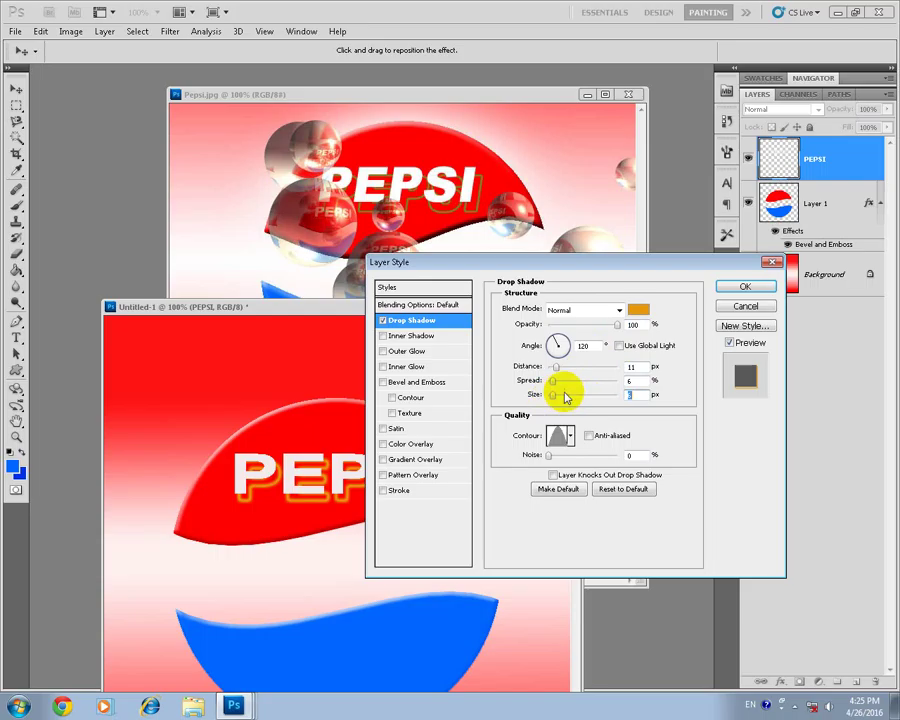
pyautogui.click(746, 284)
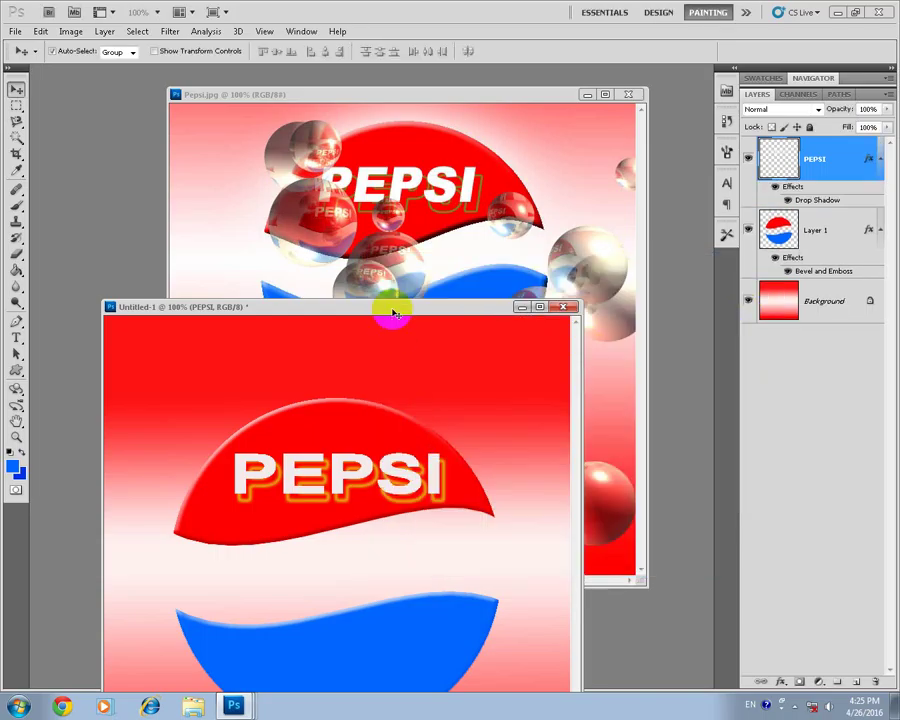
pyautogui.click(621, 302)
# Zoom both Pepsi.jpg and the new logo document out to 66.7%
pyautogui.moveTo(135, 306); pyautogui.dragTo(362, 298)
pyautogui.click(568, 460)
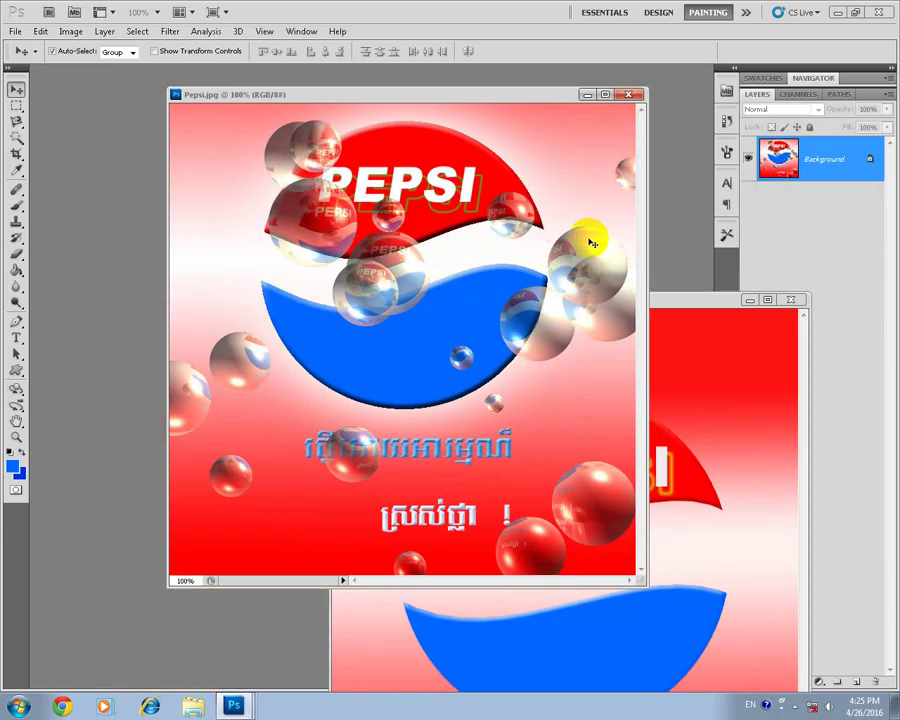
pyautogui.hotkey('ctrl', '-')
pyautogui.click(661, 345)
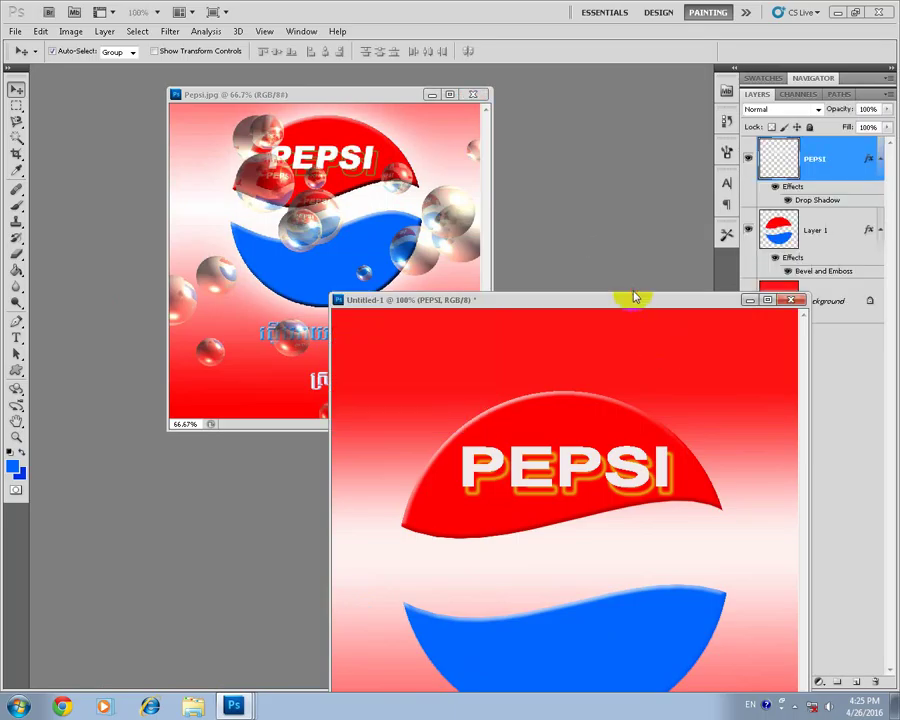
pyautogui.hotkey('ctrl', '-')
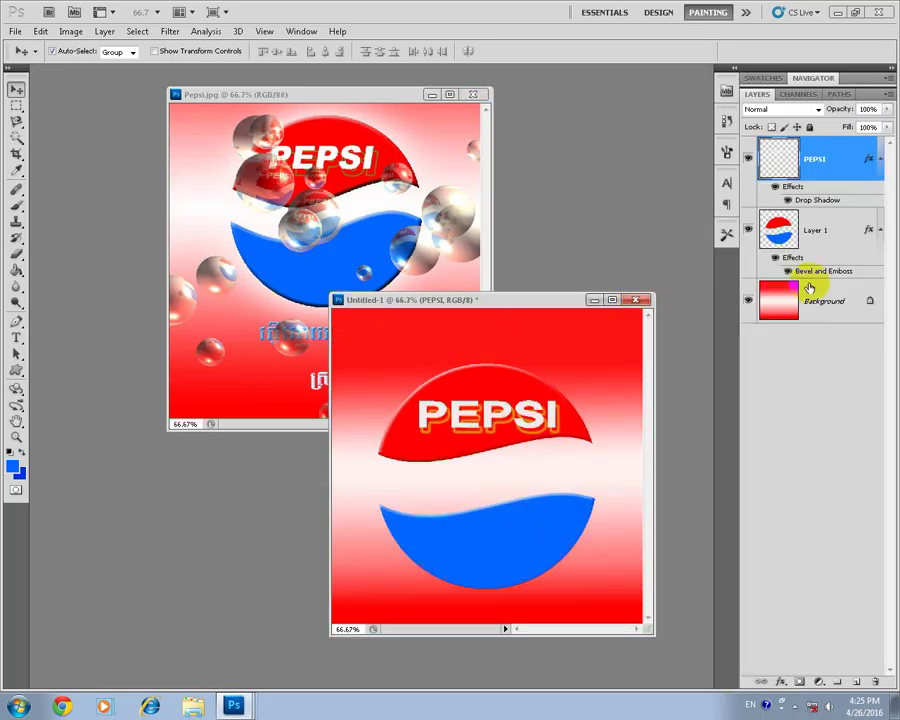
# Merge PEPSI, Layer 1 and Background into one layer, then reposition the logo window
pyautogui.keyDown('shift'); pyautogui.click(843, 301); pyautogui.keyUp('shift')
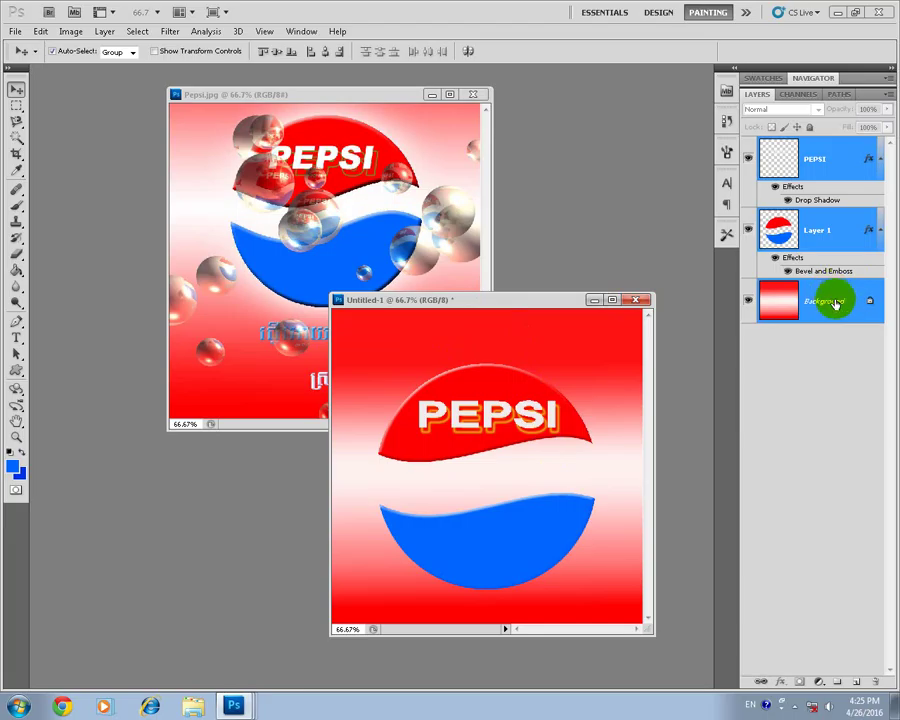
pyautogui.rightClick(837, 305)
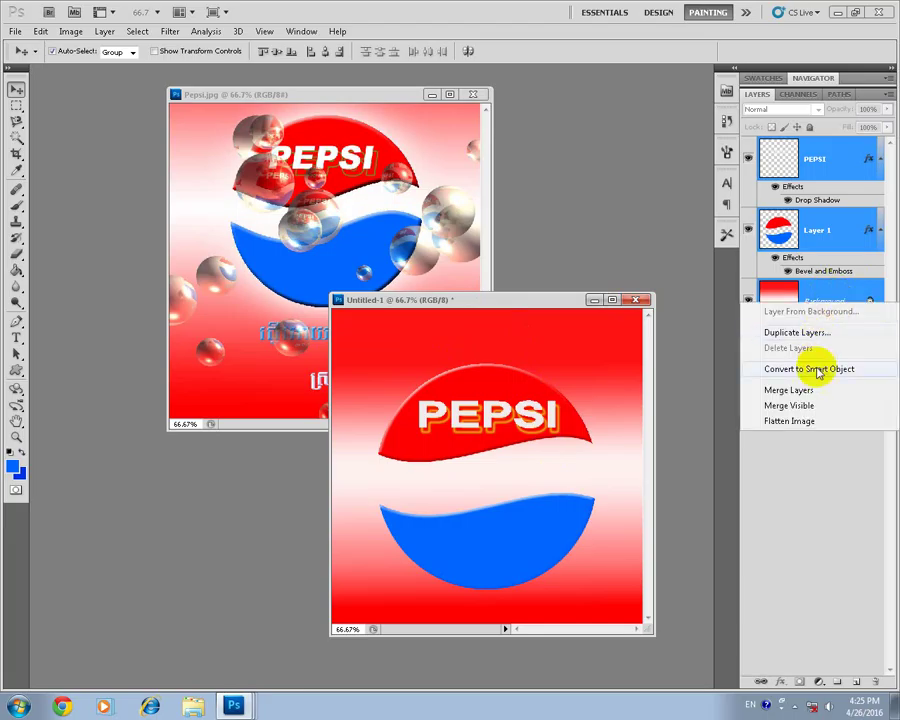
pyautogui.click(765, 391)
pyautogui.moveTo(492, 372); pyautogui.dragTo(380, 339)
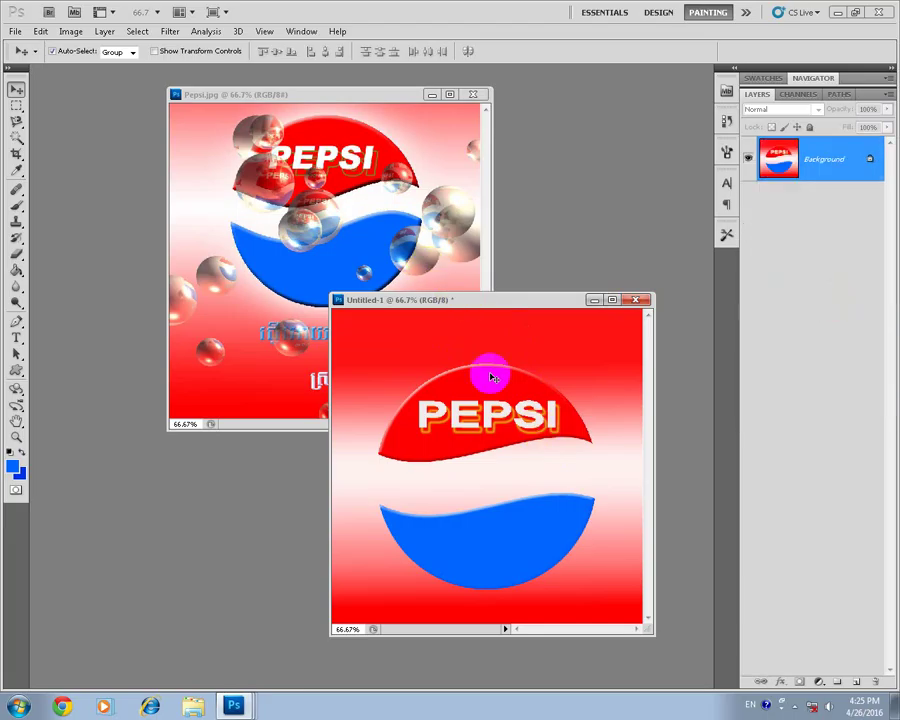
pyautogui.moveTo(428, 301); pyautogui.dragTo(472, 260)
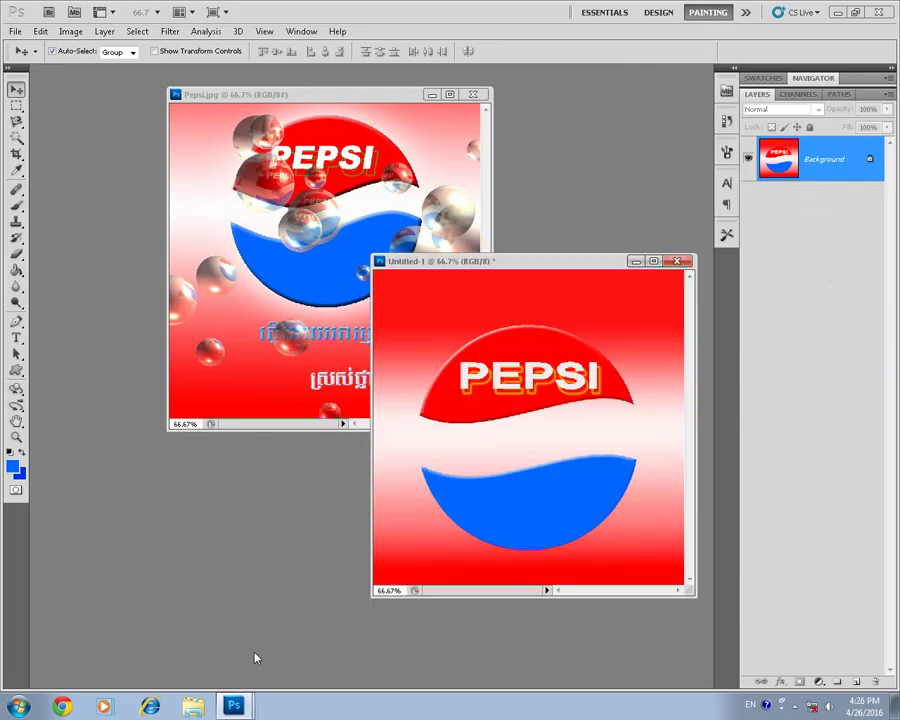
pyautogui.click(462, 331)
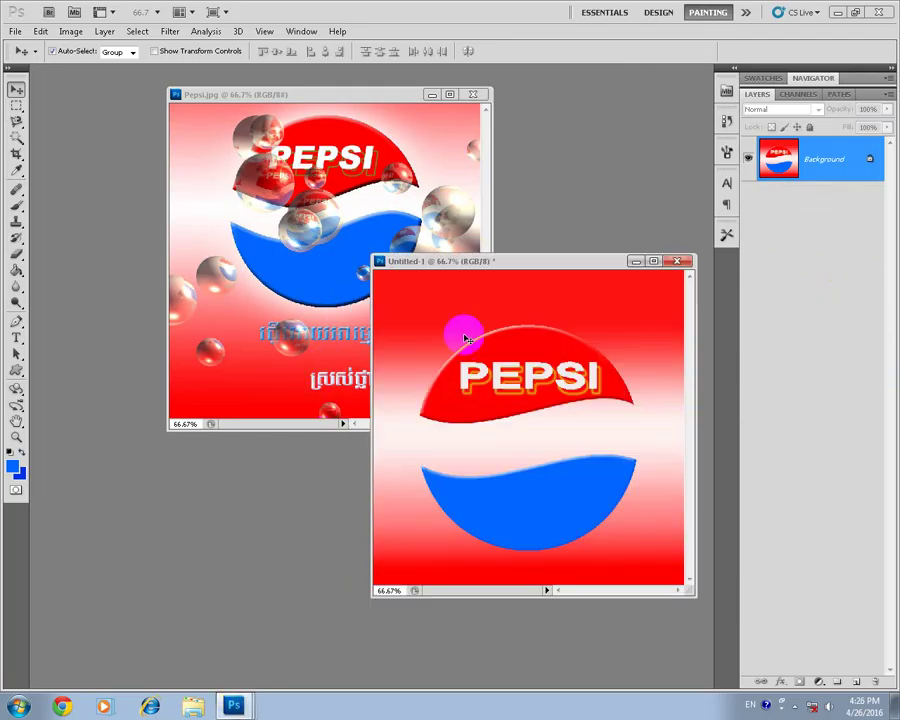
pyautogui.doubleClick(573, 168)
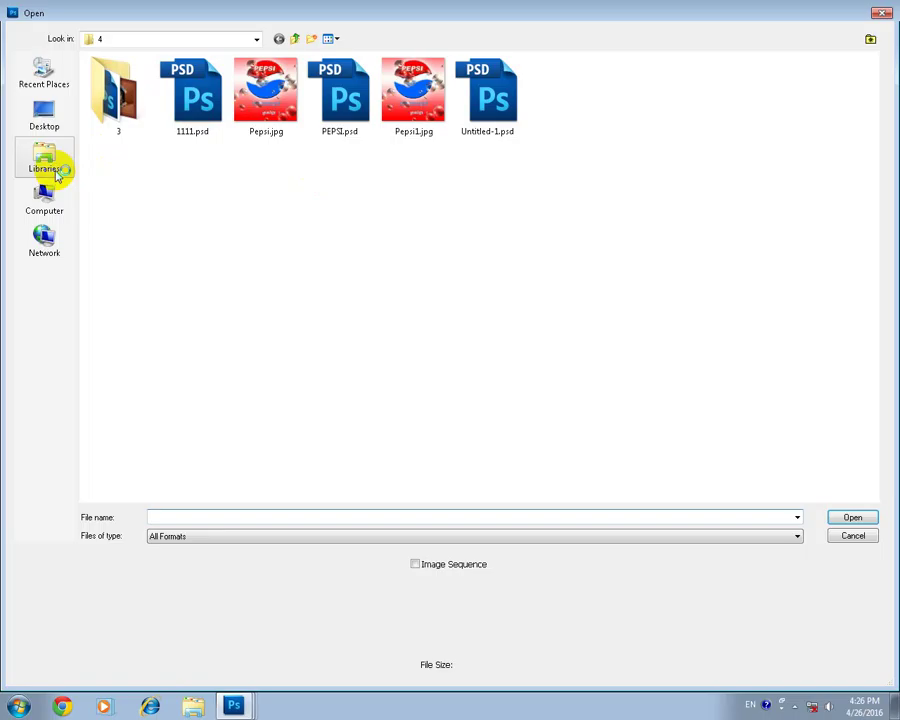
pyautogui.click(50, 120)
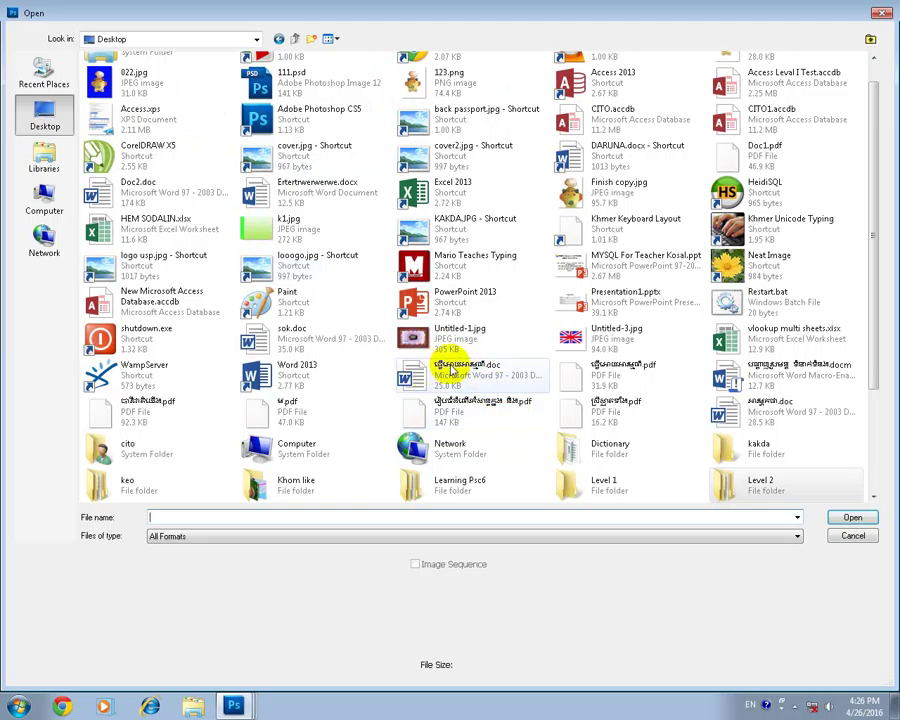
pyautogui.click(449, 371)
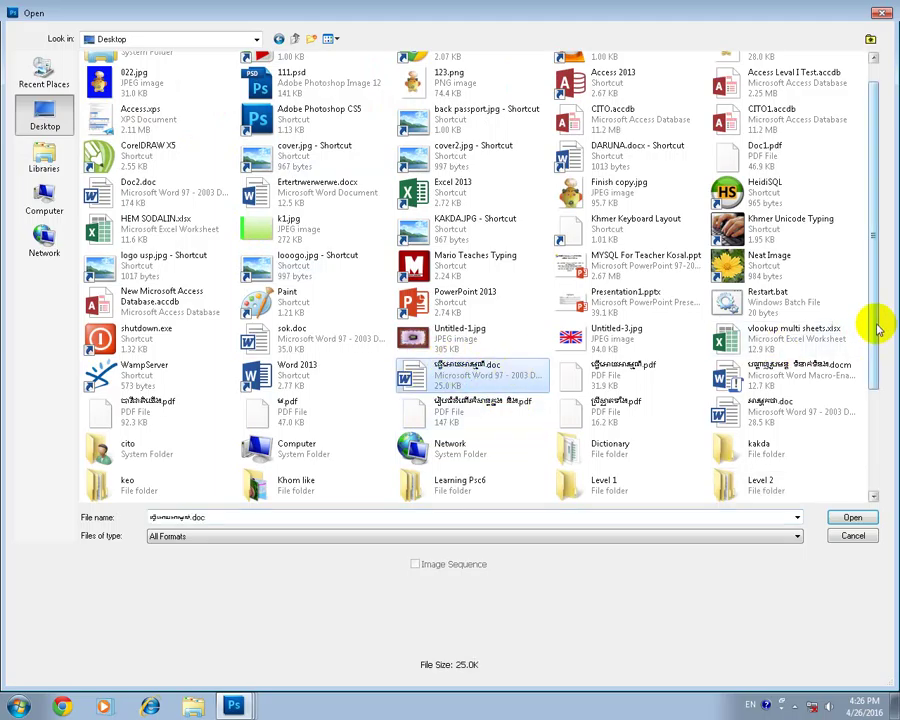
pyautogui.moveTo(870, 328)
pyautogui.mouseDown()
pyautogui.moveTo(858, 450)
pyautogui.moveTo(869, 262)
pyautogui.moveTo(864, 432)
pyautogui.moveTo(855, 445)
pyautogui.mouseUp()
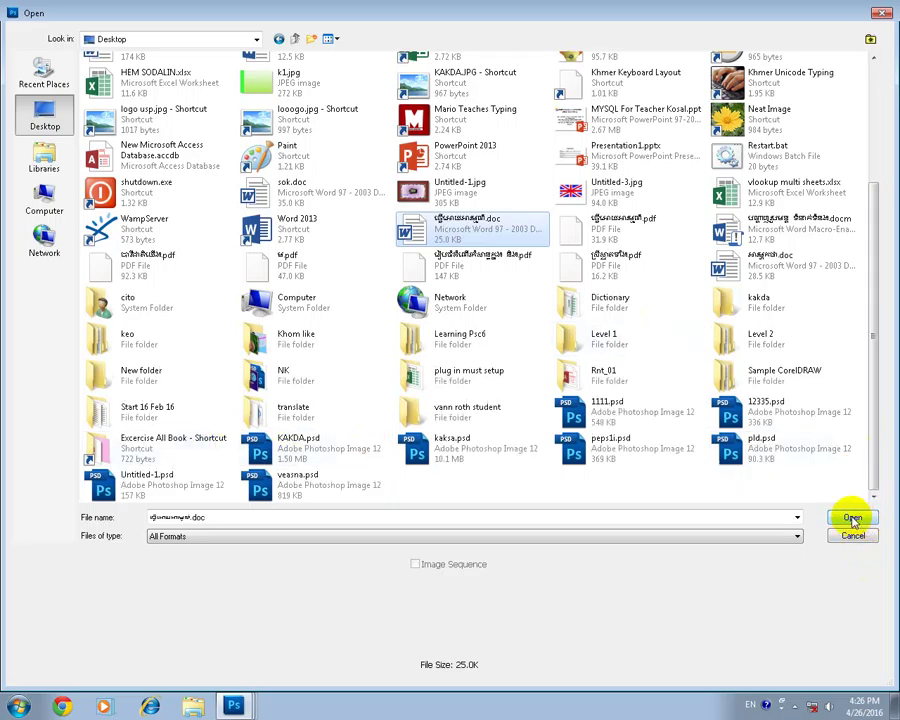
# Cancel the Open dialog, select a few desktop icons, then restore Photoshop from the taskbar
pyautogui.click(855, 535)
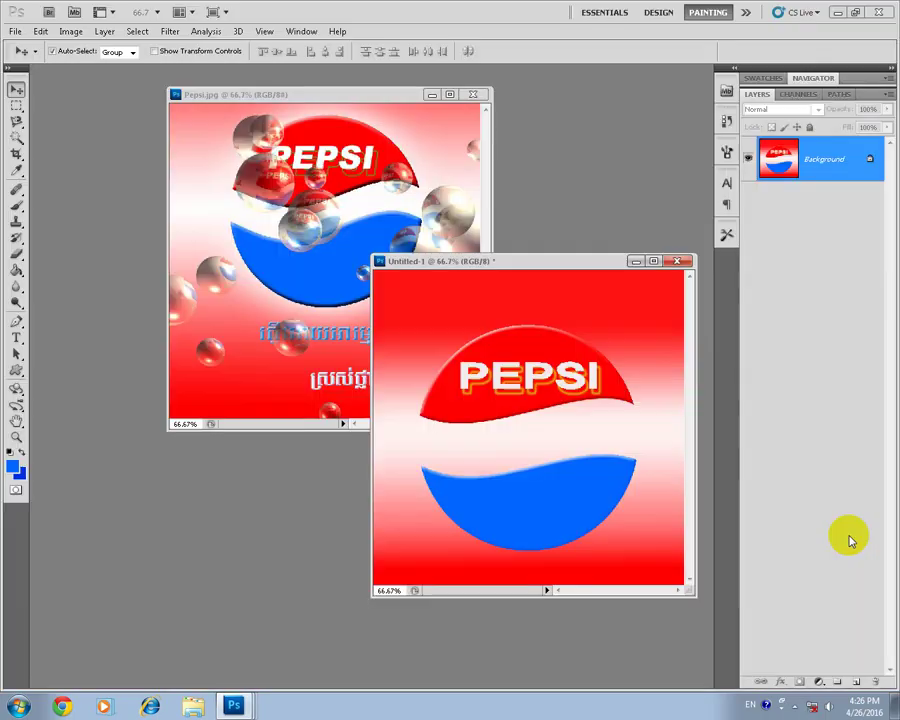
pyautogui.click(838, 12)
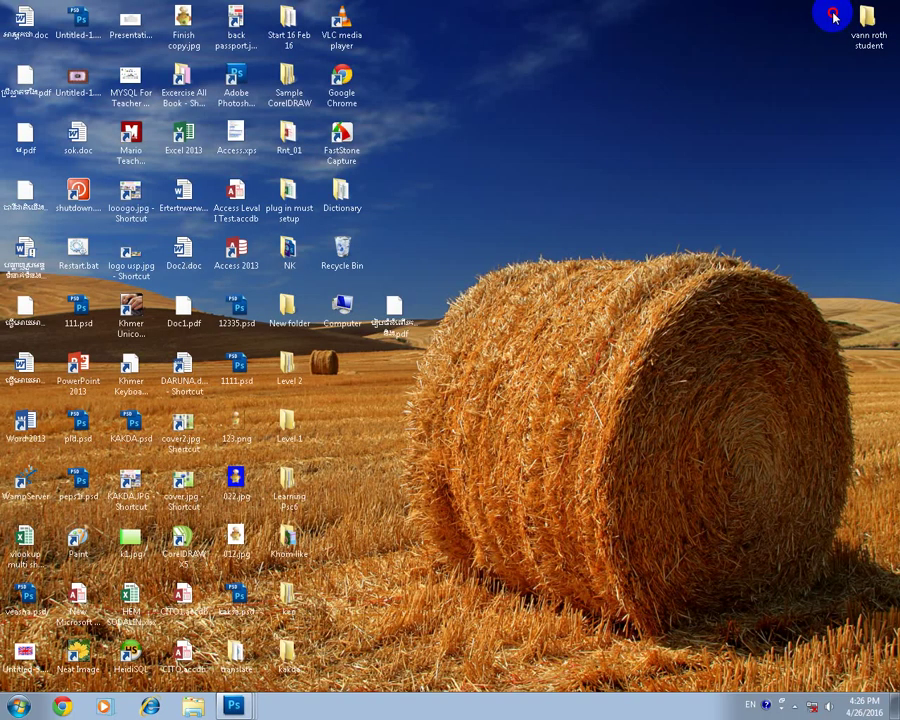
pyautogui.click(386, 325)
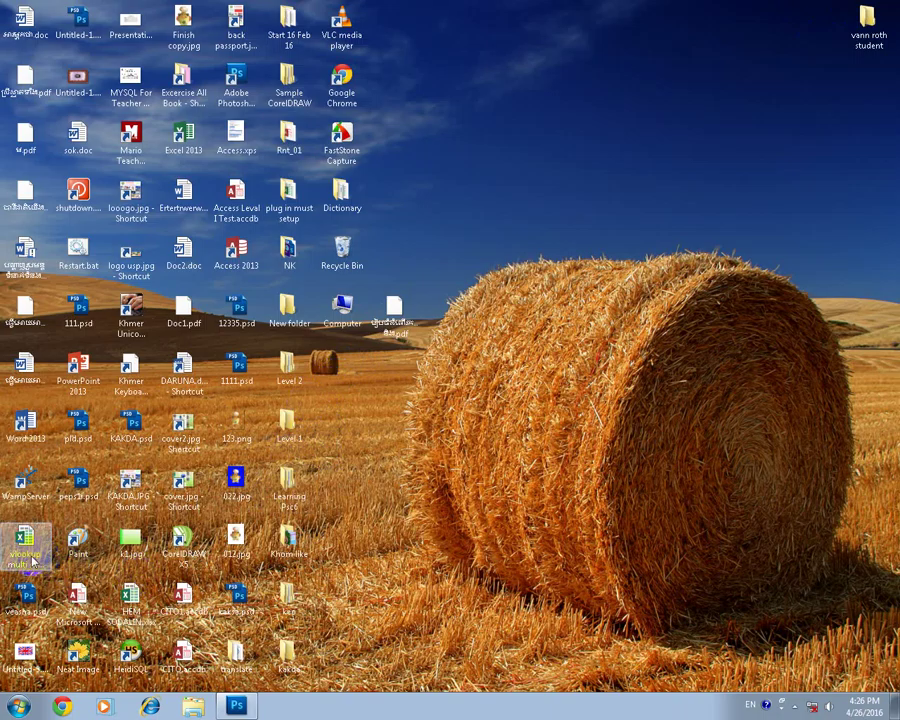
pyautogui.click(25, 425)
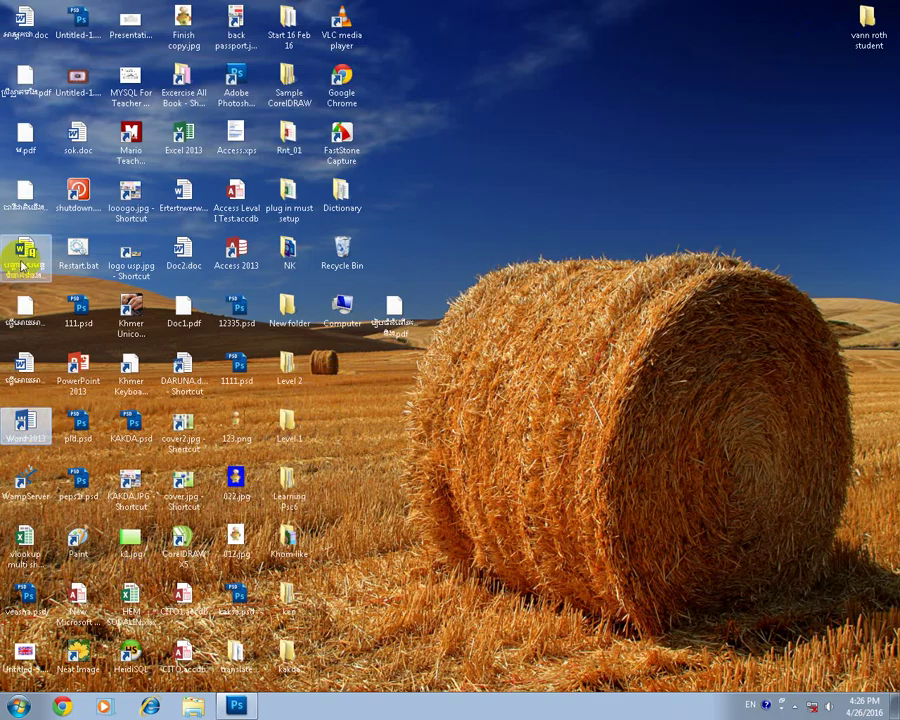
pyautogui.click(25, 80)
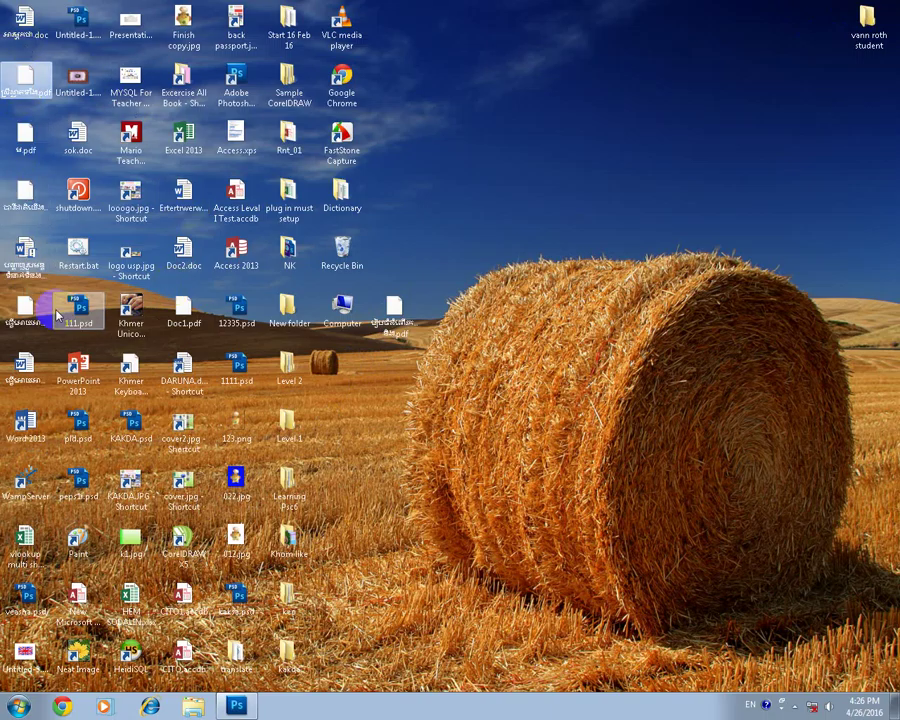
pyautogui.click(33, 378)
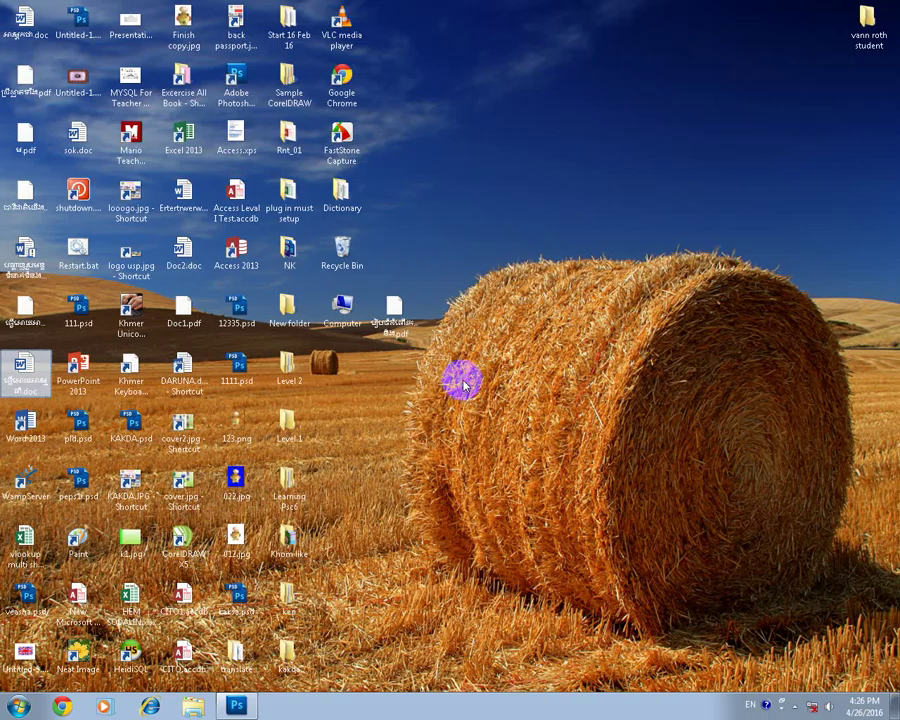
pyautogui.click(236, 706)
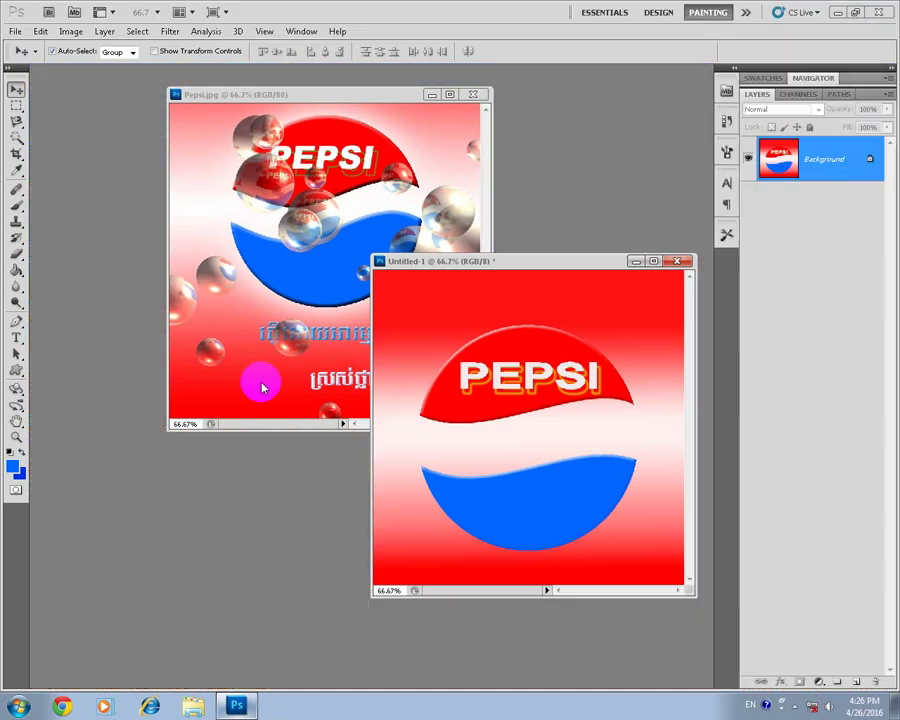
# Save the merged logo to the Desktop as 1111222.psd, declining to overwrite Untitled-1.psd
pyautogui.click(40, 31)
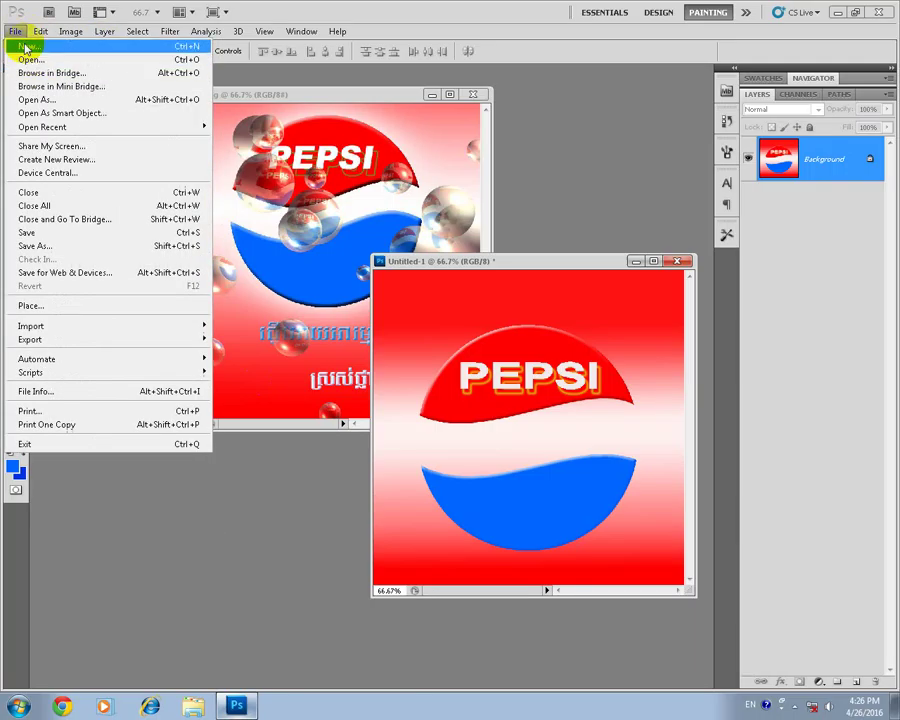
pyautogui.click(60, 233)
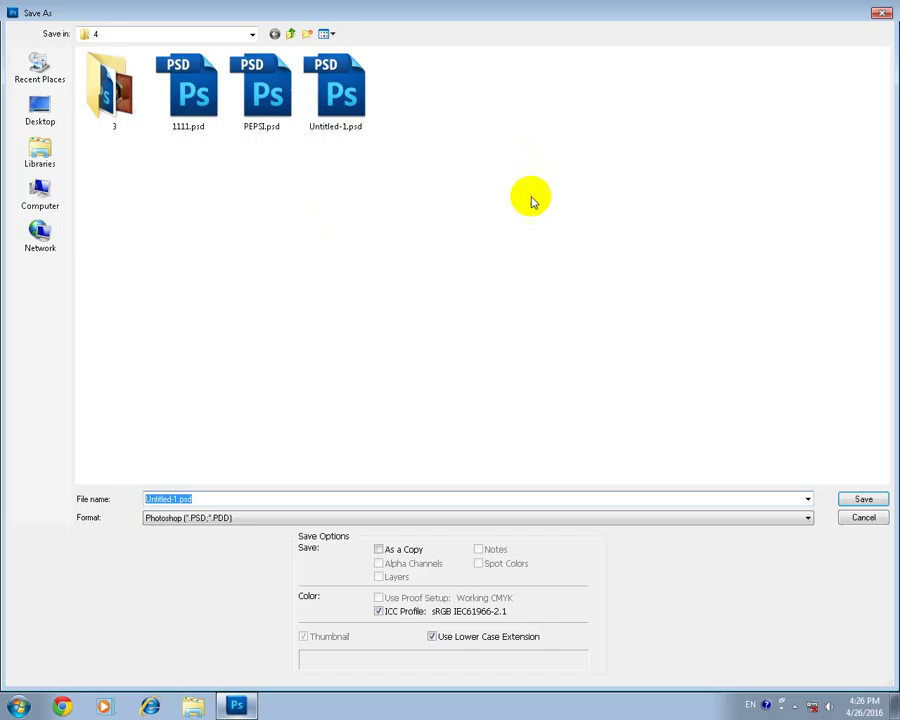
pyautogui.click(45, 108)
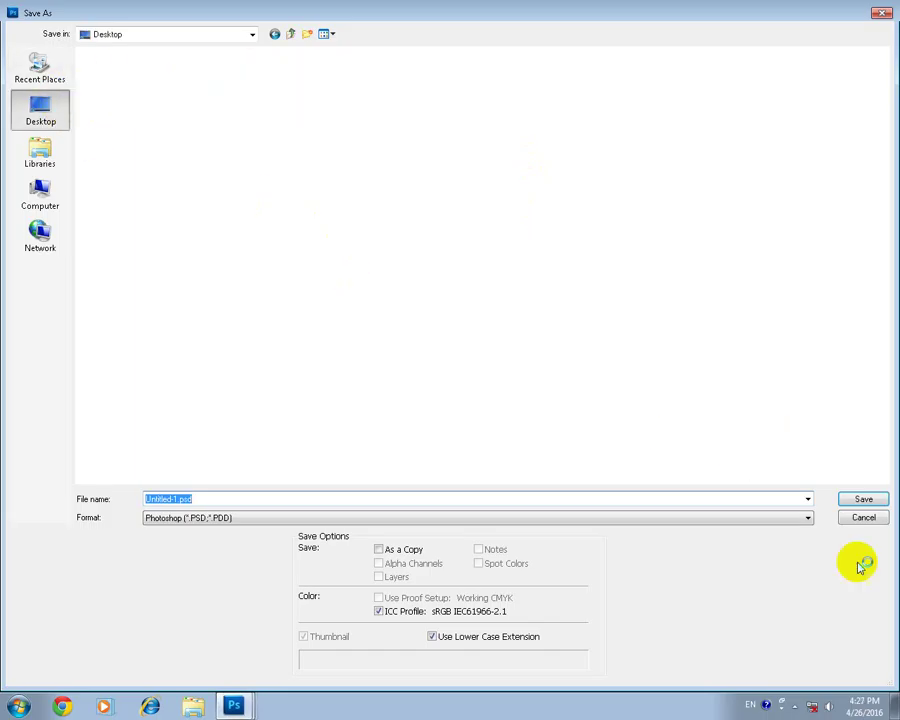
pyautogui.click(862, 500)
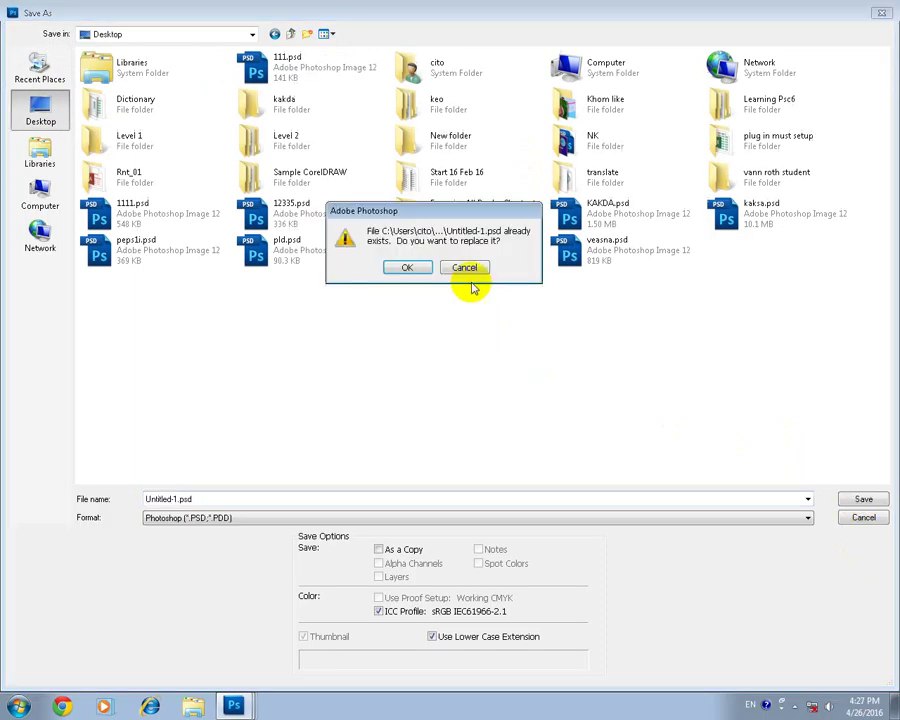
pyautogui.click(466, 266)
pyautogui.doubleClick(211, 499)
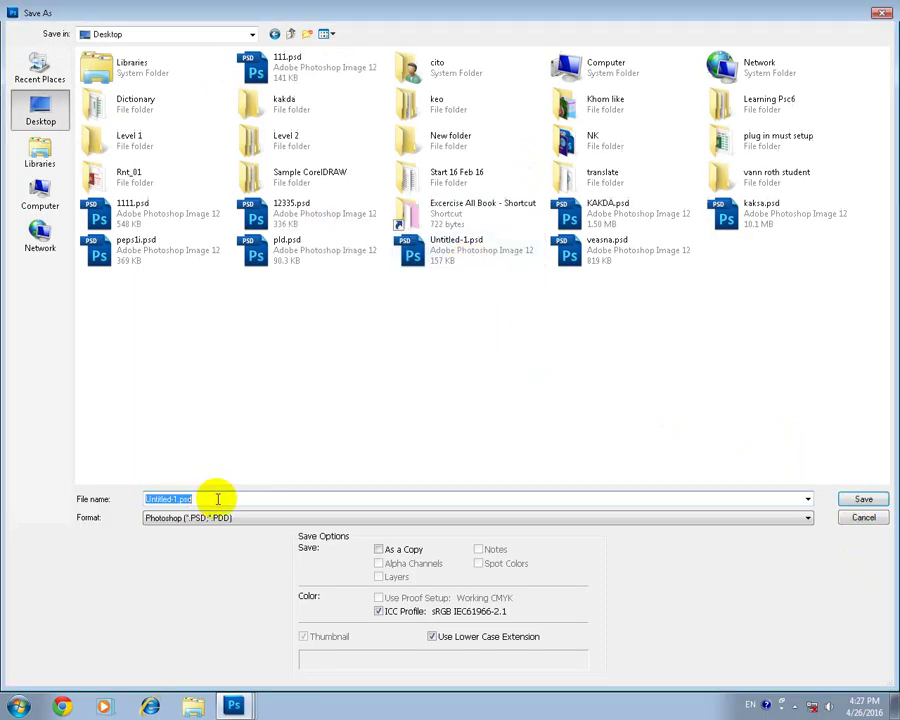
pyautogui.write('1111')
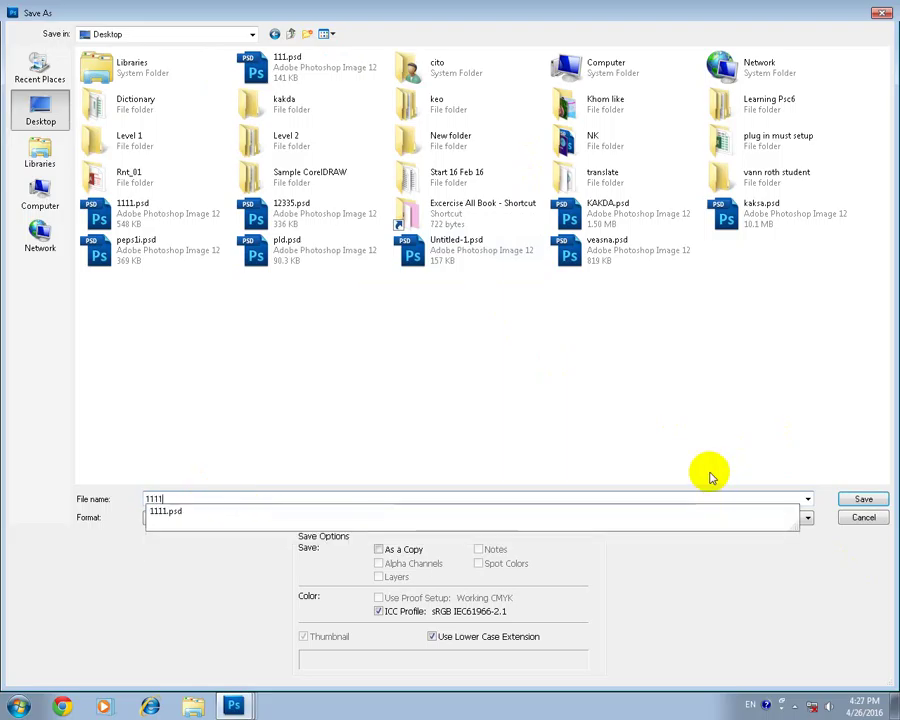
pyautogui.write('222')
pyautogui.click(866, 499)
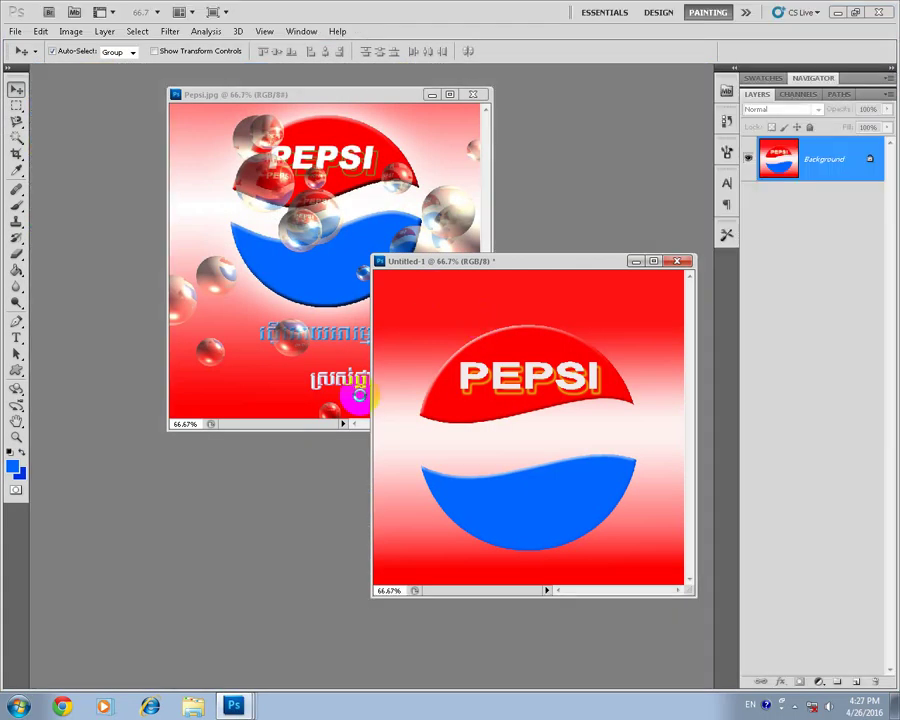
pyautogui.click(838, 12)
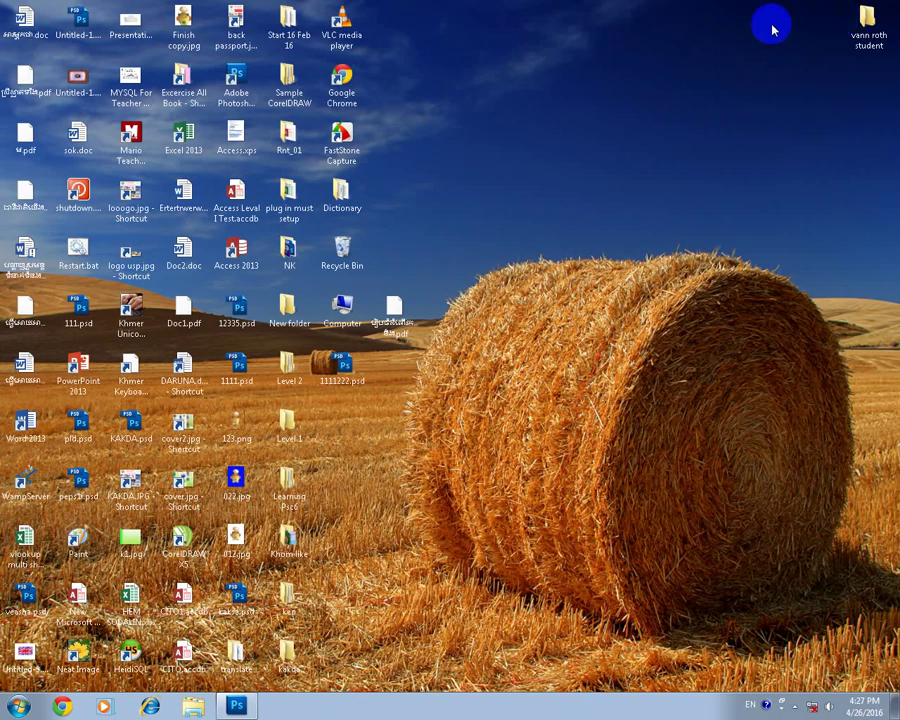
pyautogui.click(25, 370)
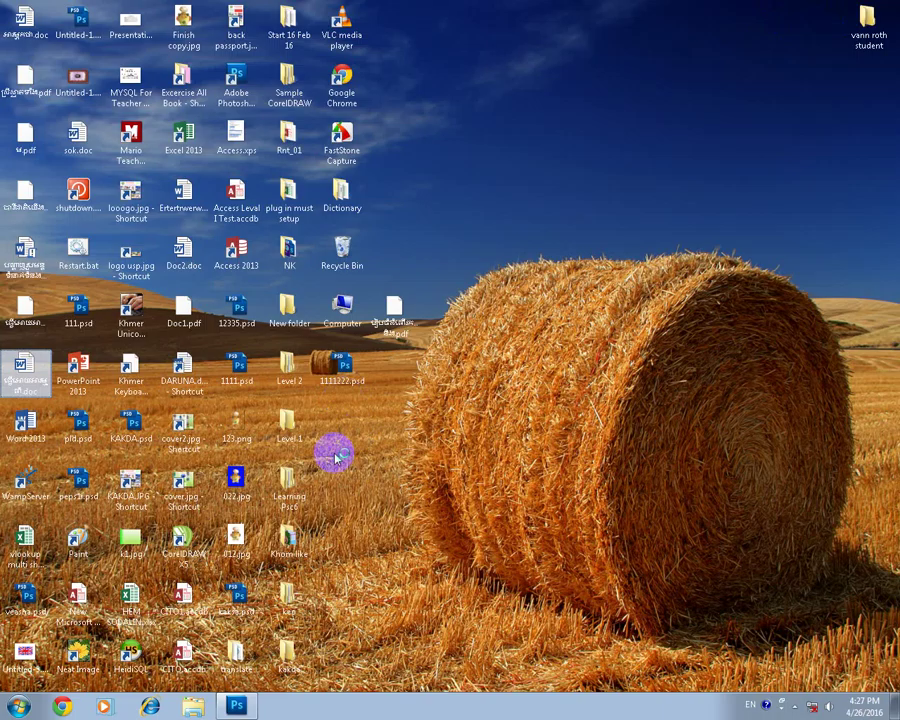
pyautogui.rightClick(426, 488)
pyautogui.moveTo(462, 510)
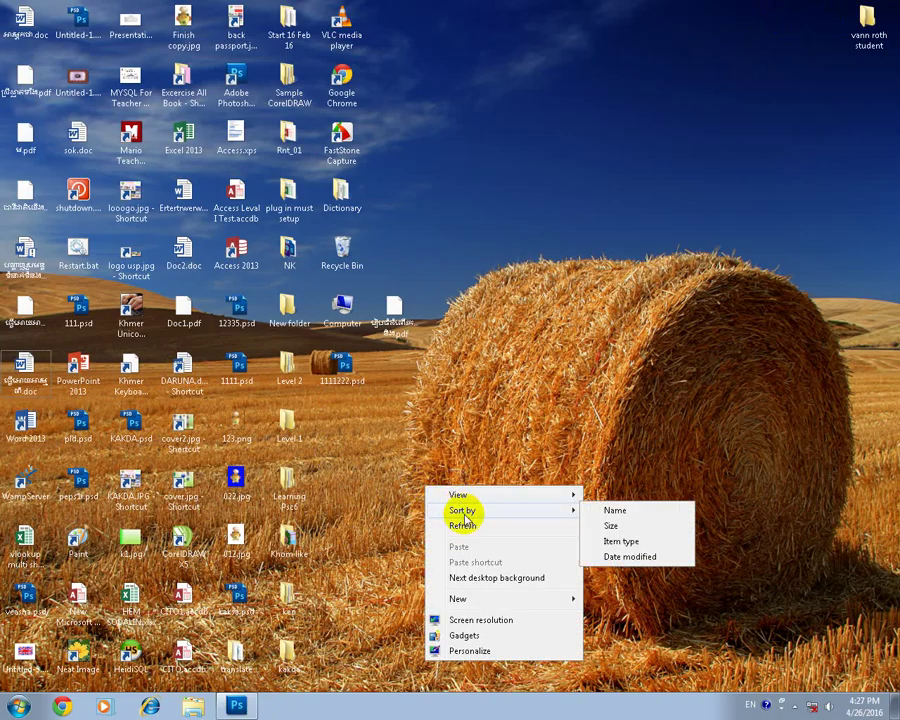
pyautogui.click(463, 526)
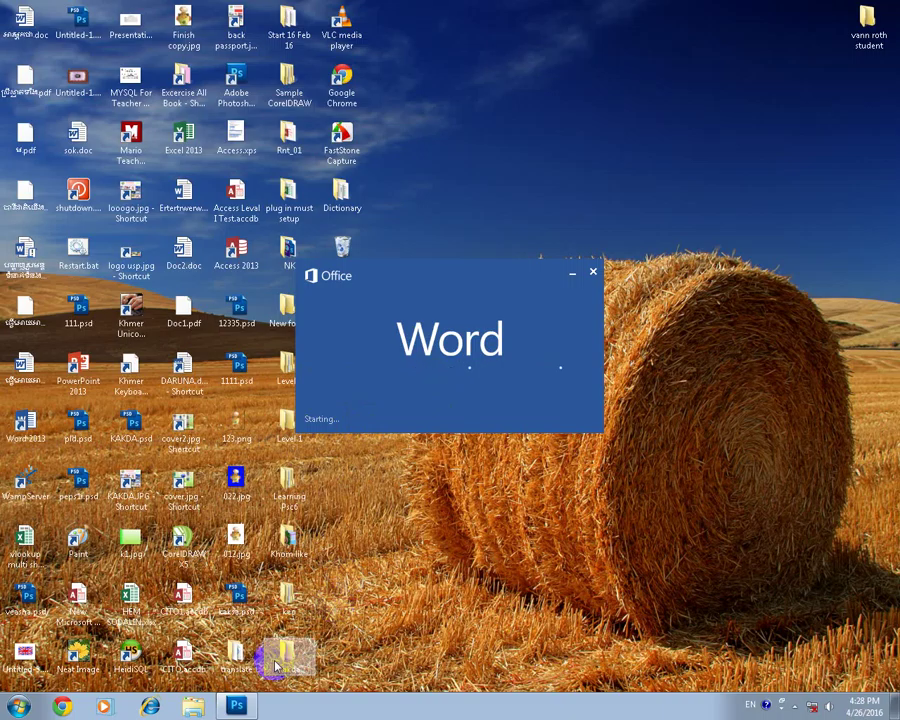
pyautogui.click(246, 708)
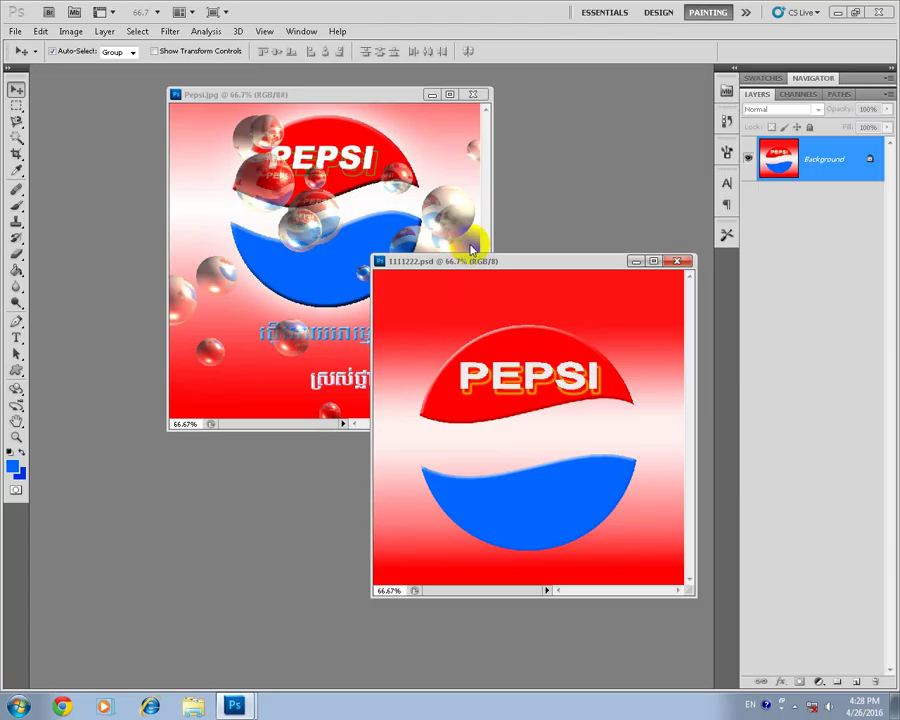
# Nudge the 1111222.psd window and launch Filter > Ulead Effects > Particle
pyautogui.moveTo(483, 262); pyautogui.dragTo(471, 244)
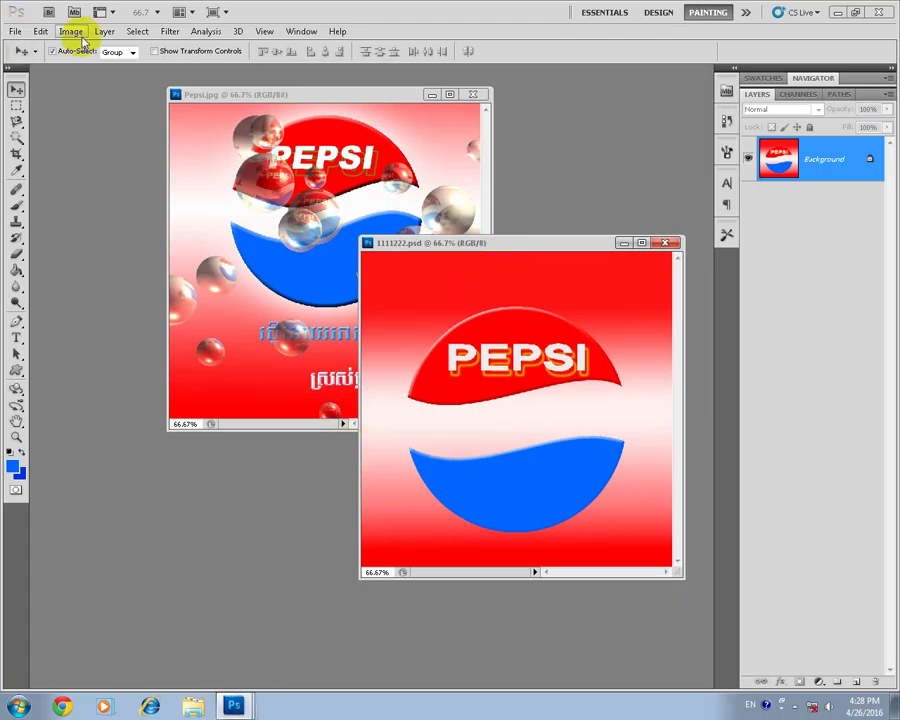
pyautogui.click(171, 32)
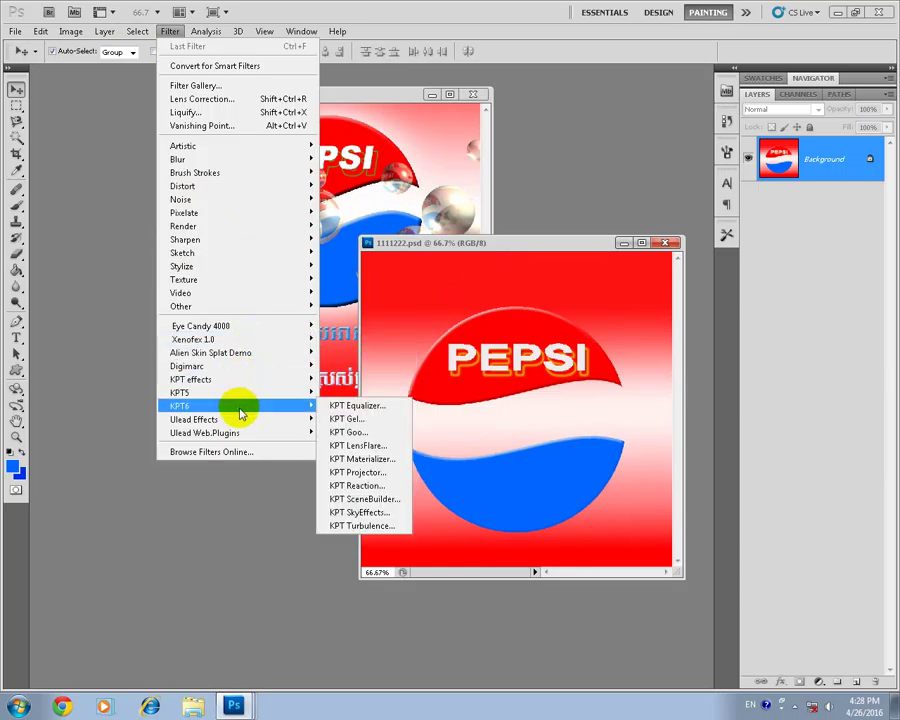
pyautogui.moveTo(194, 419)
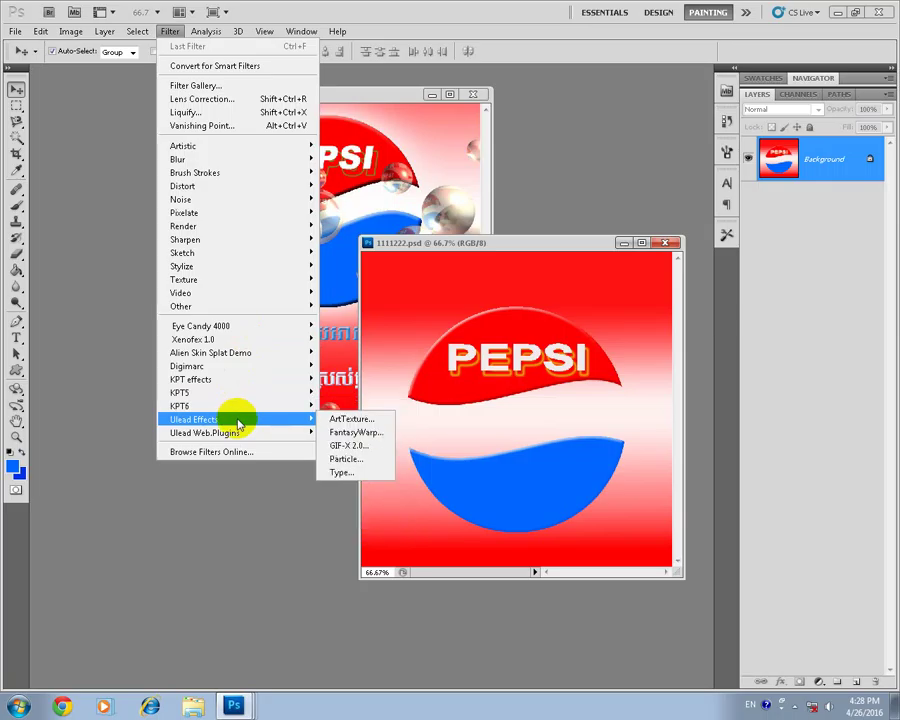
pyautogui.click(350, 466)
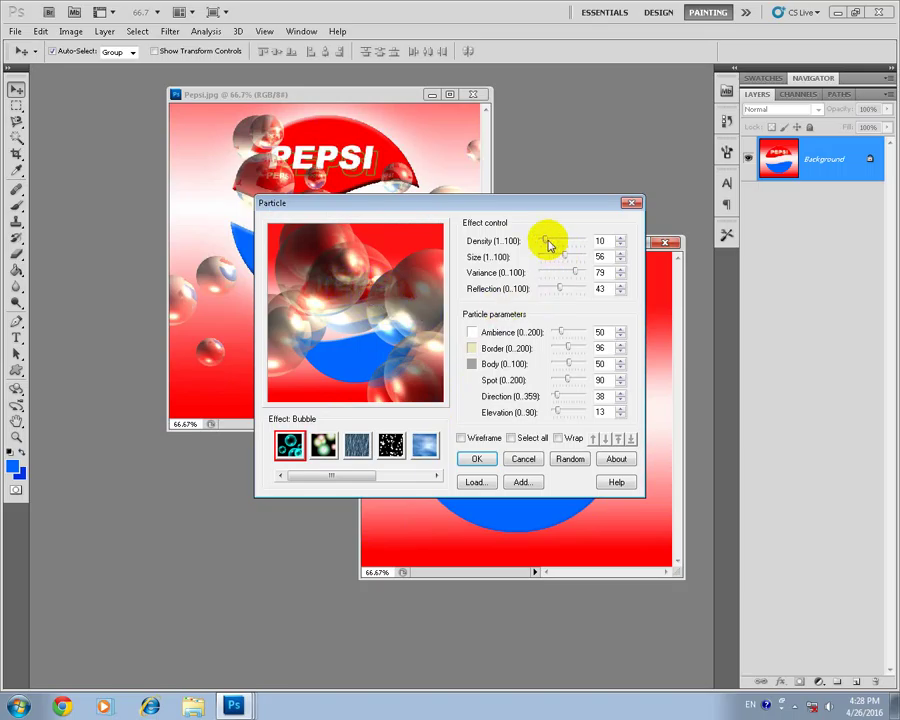
# Drop bubble Density to 1, then raise it a few steps with the spinner
pyautogui.moveTo(545, 240); pyautogui.dragTo(539, 241)
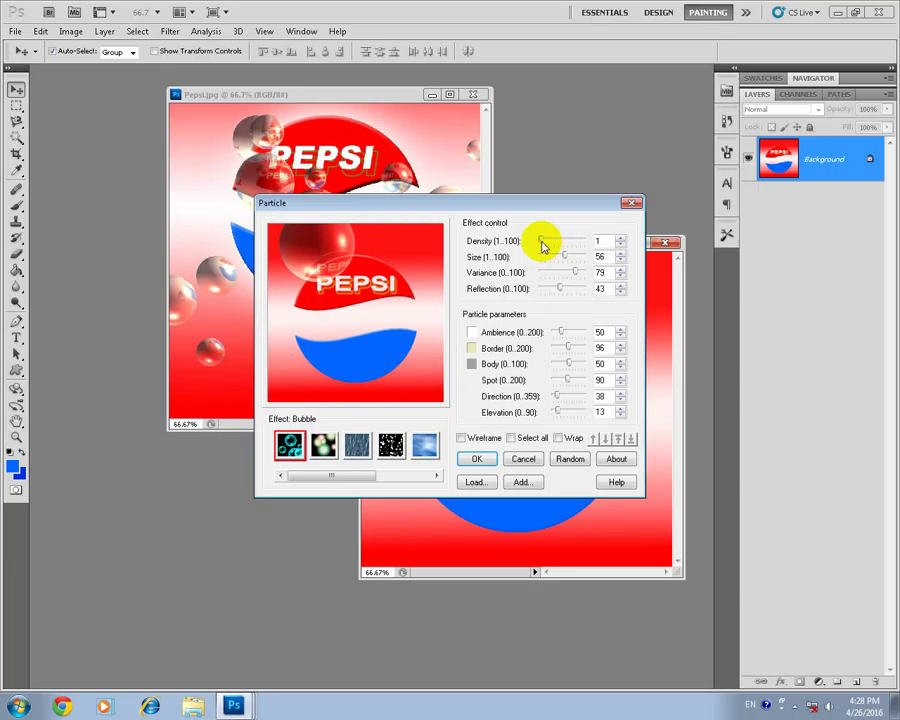
pyautogui.click(620, 239)
pyautogui.click(621, 238)
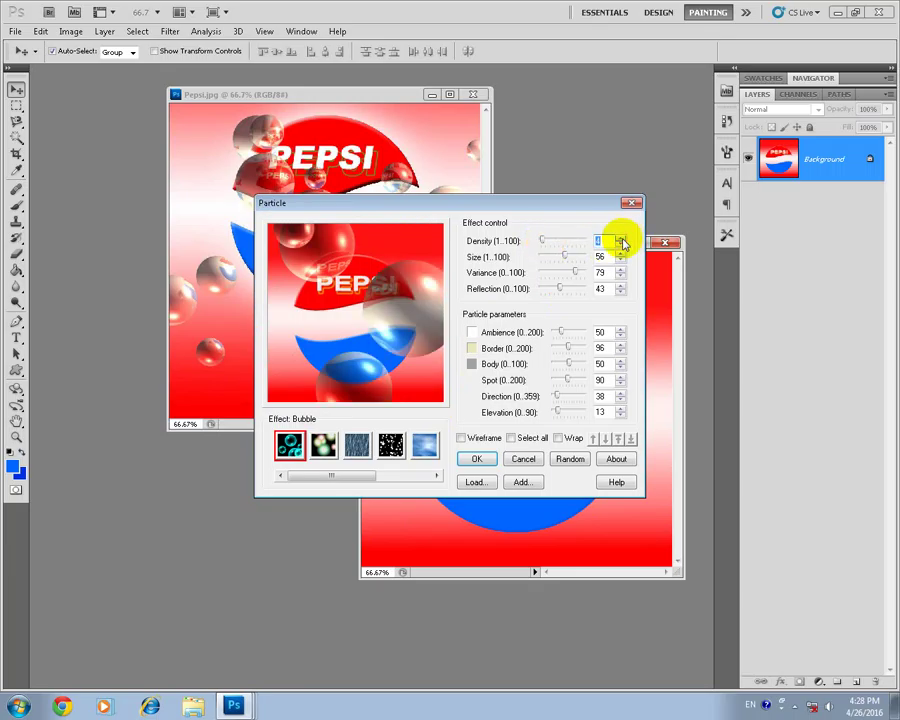
pyautogui.click(621, 239)
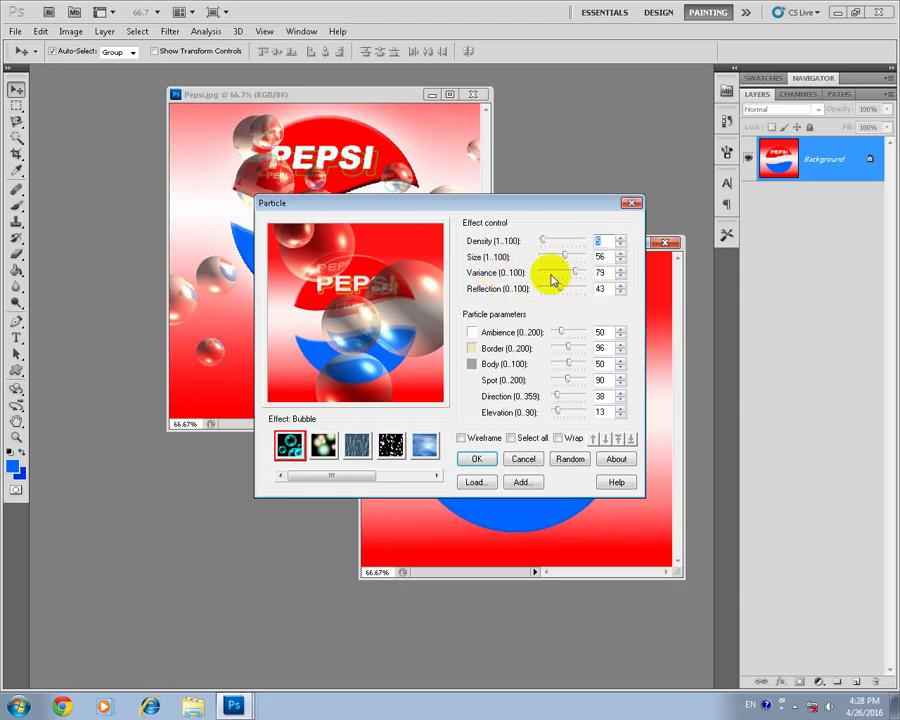
pyautogui.click(620, 245)
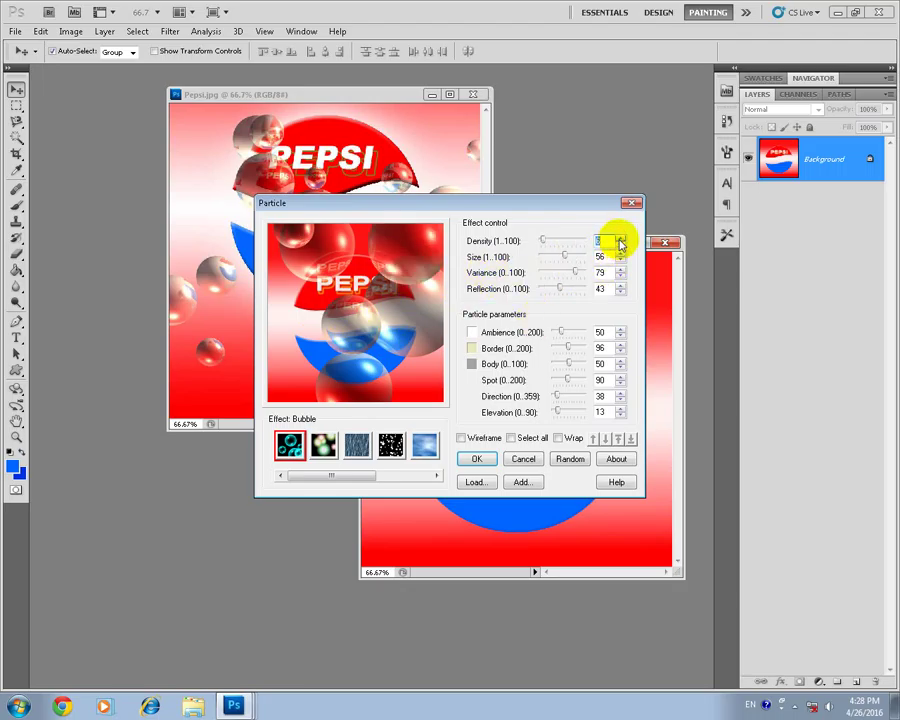
pyautogui.click(620, 239)
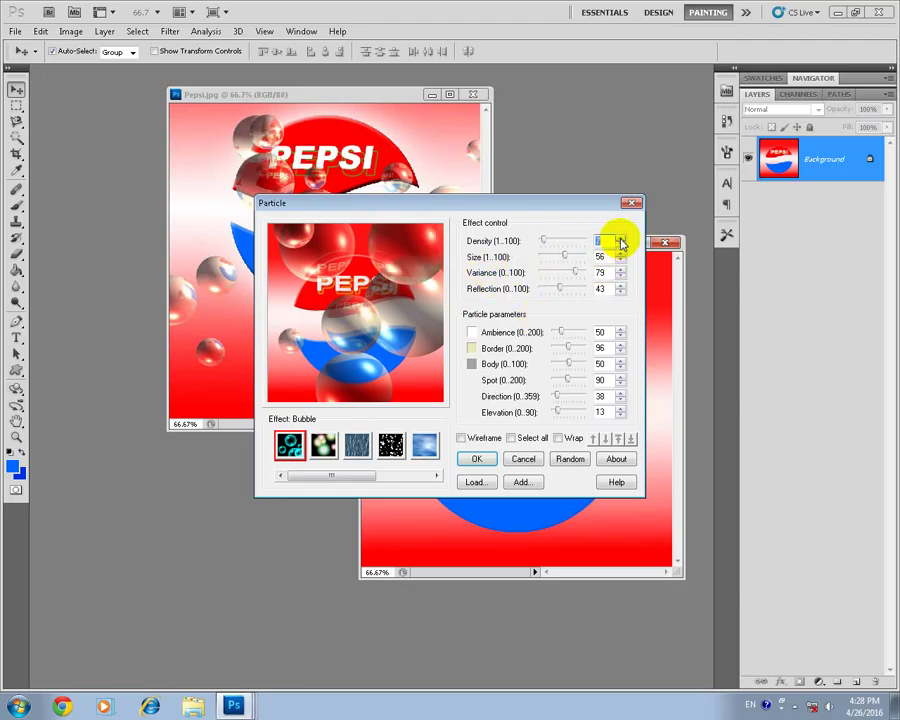
pyautogui.click(620, 239)
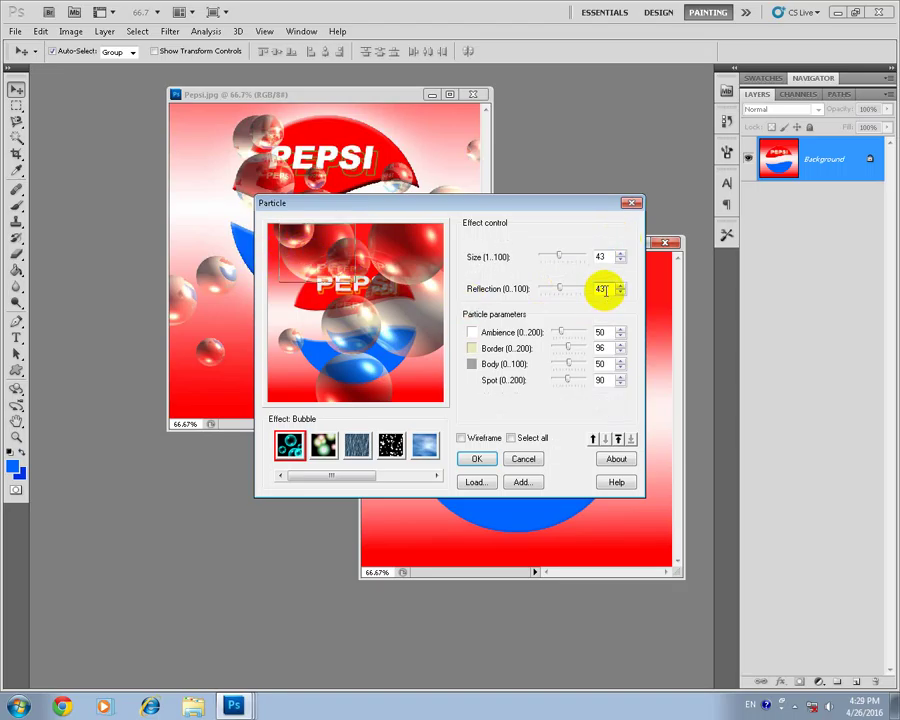
# Lower the particle Size to 33 and apply the Bubble effect
pyautogui.click(621, 262)
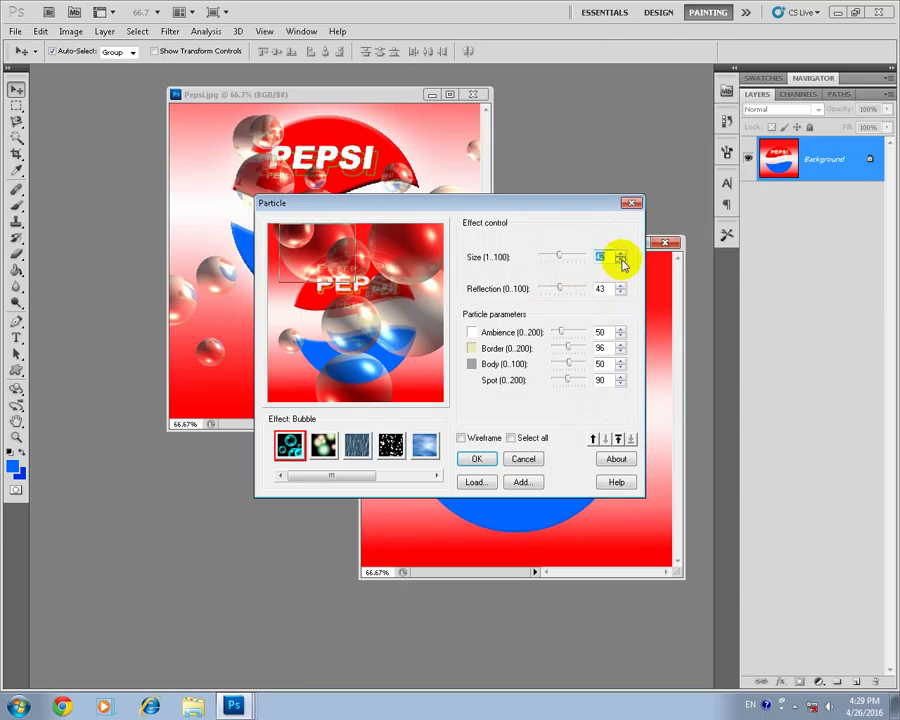
pyautogui.click(621, 262)
pyautogui.click(621, 262)
pyautogui.click(621, 262)
pyautogui.click(621, 262)
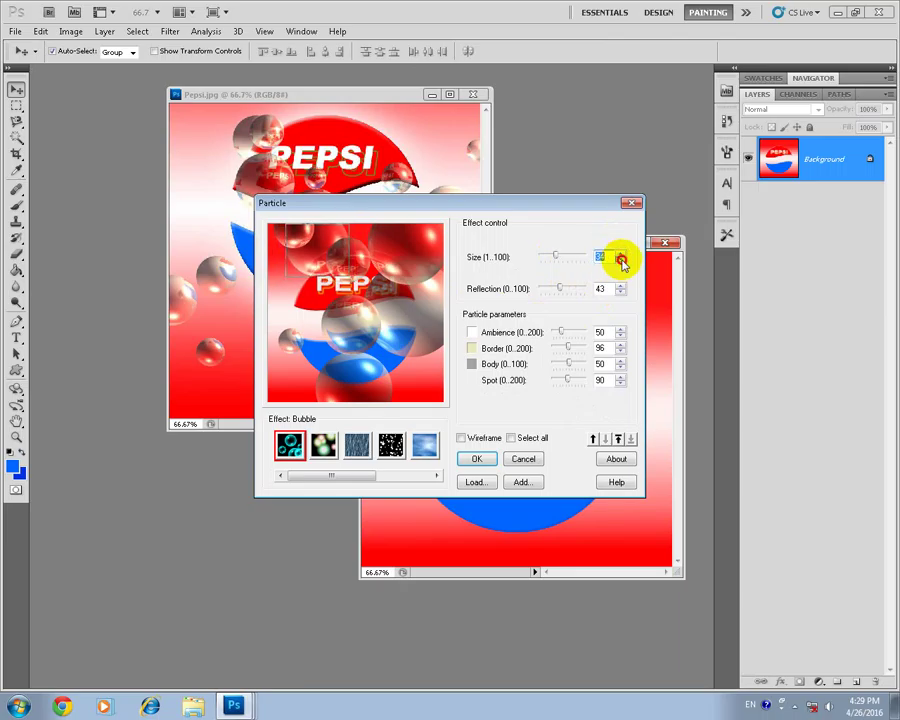
pyautogui.click(621, 262)
pyautogui.click(621, 262)
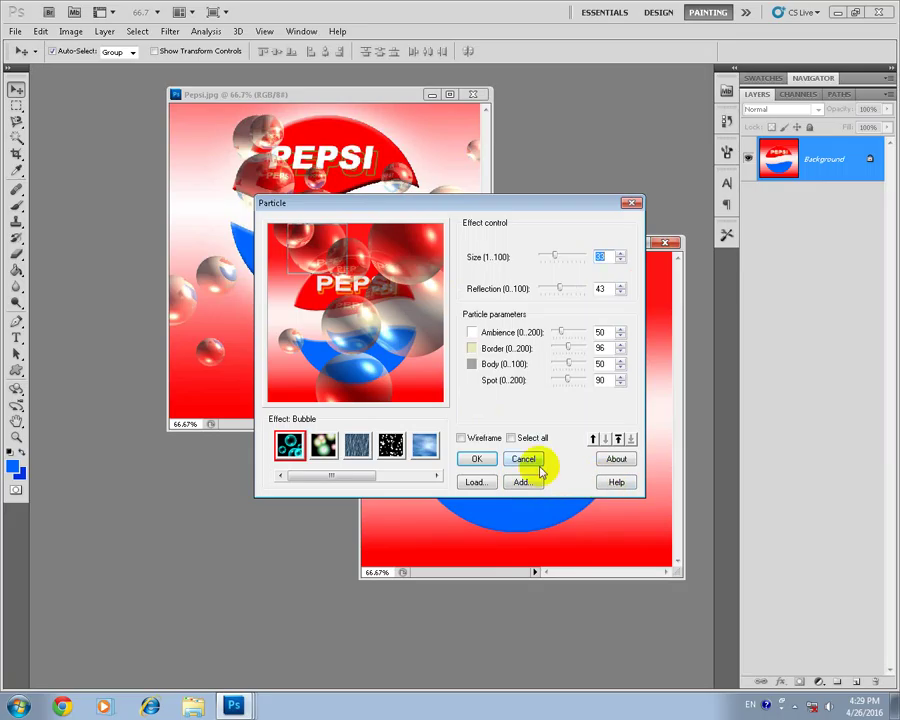
pyautogui.click(478, 458)
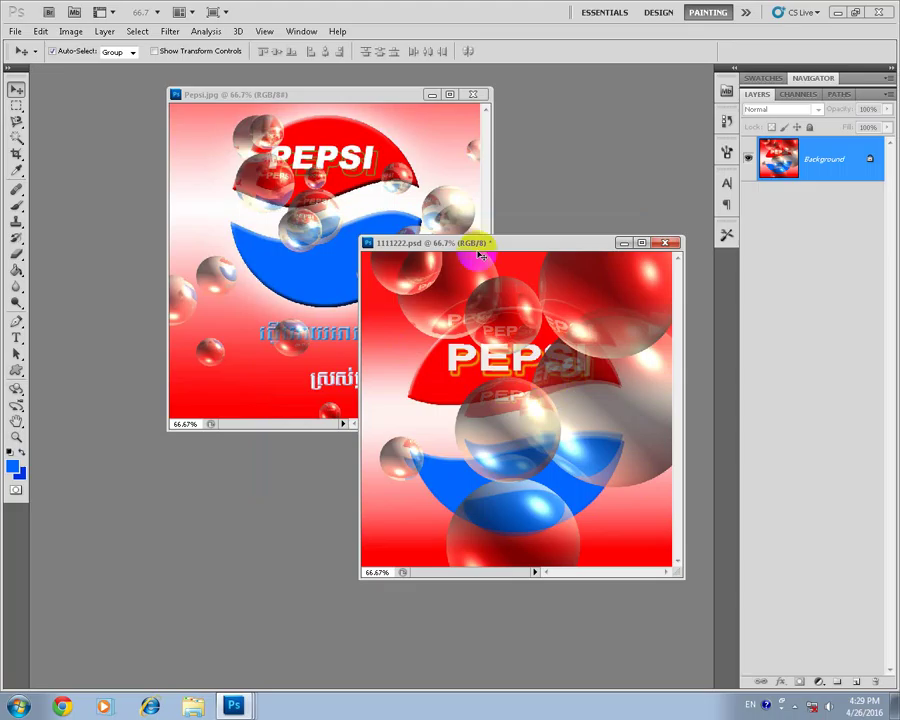
pyautogui.click(791, 705)
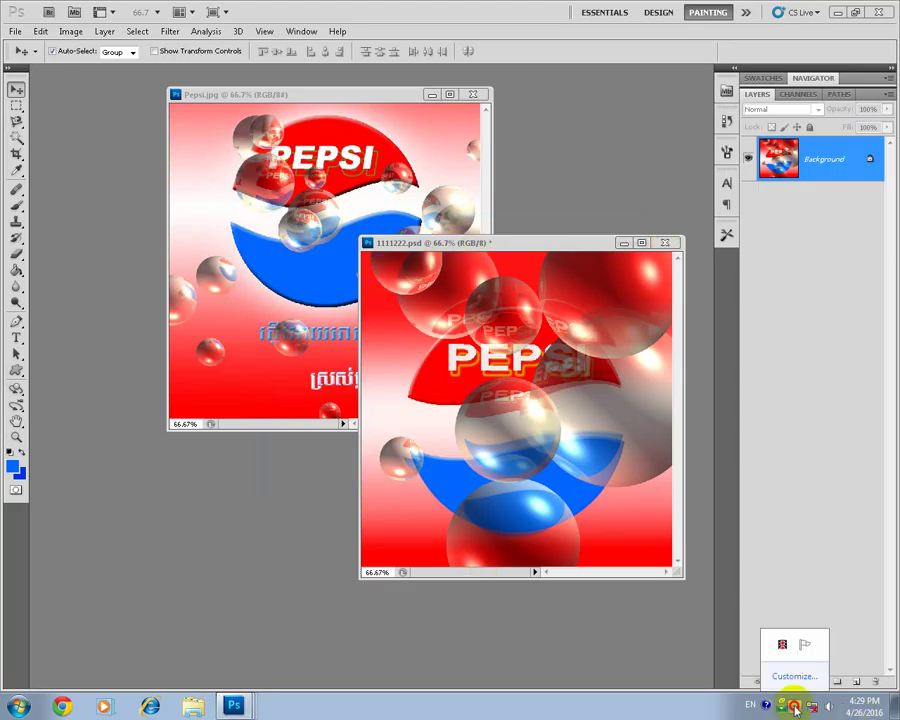